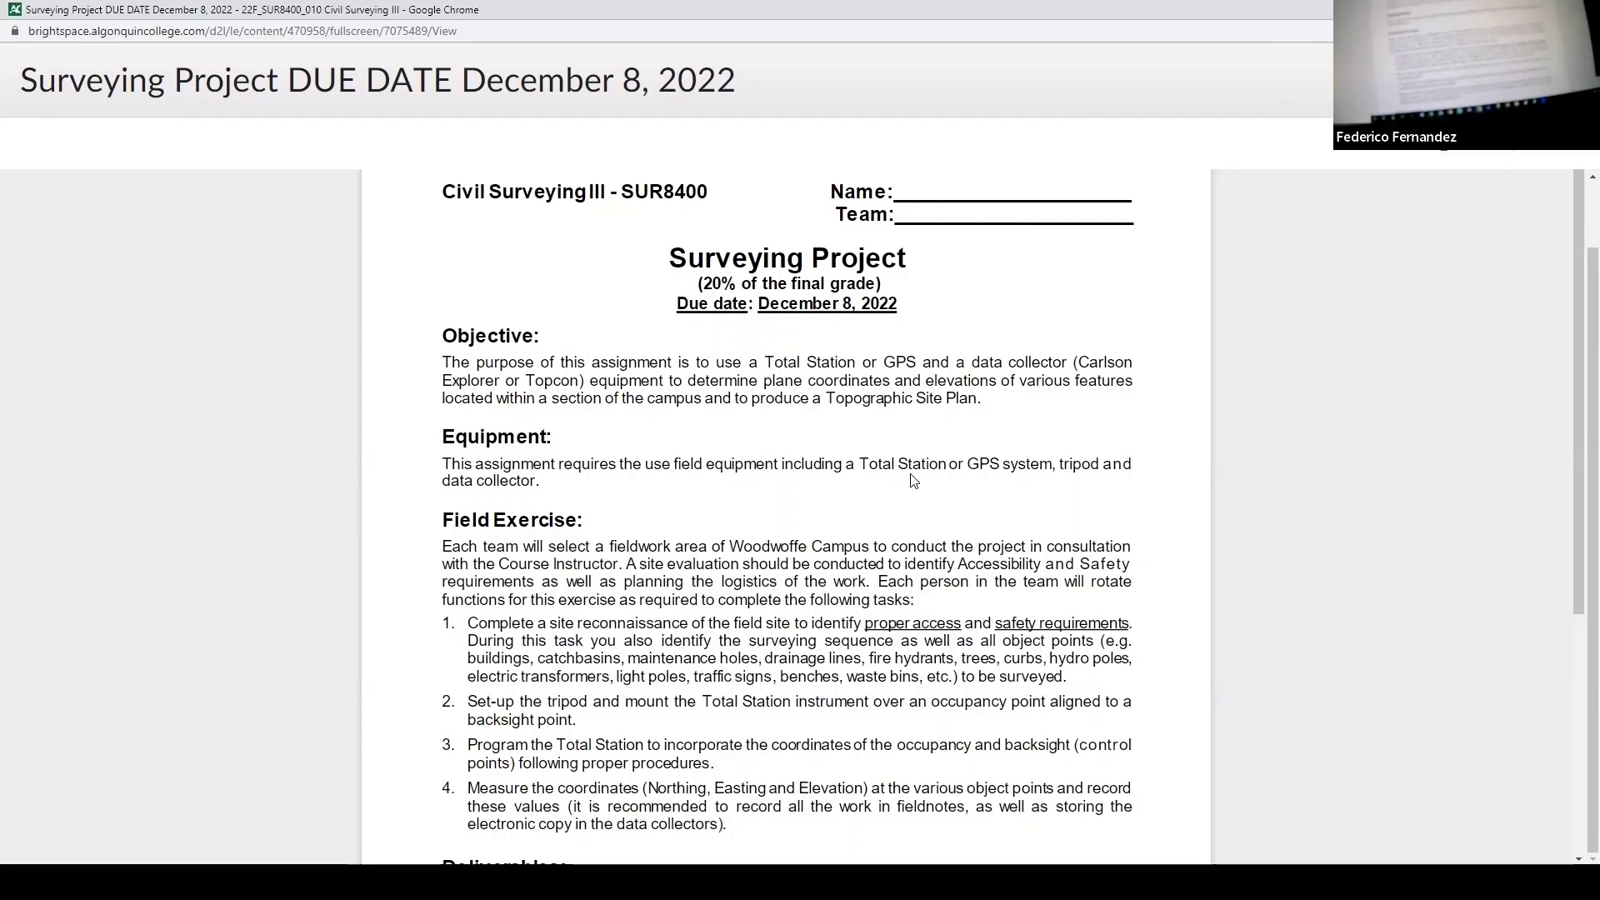
Switch to MAGNET Field and connect to the optical My Conventional instrument on port COM5.
key("super+d")
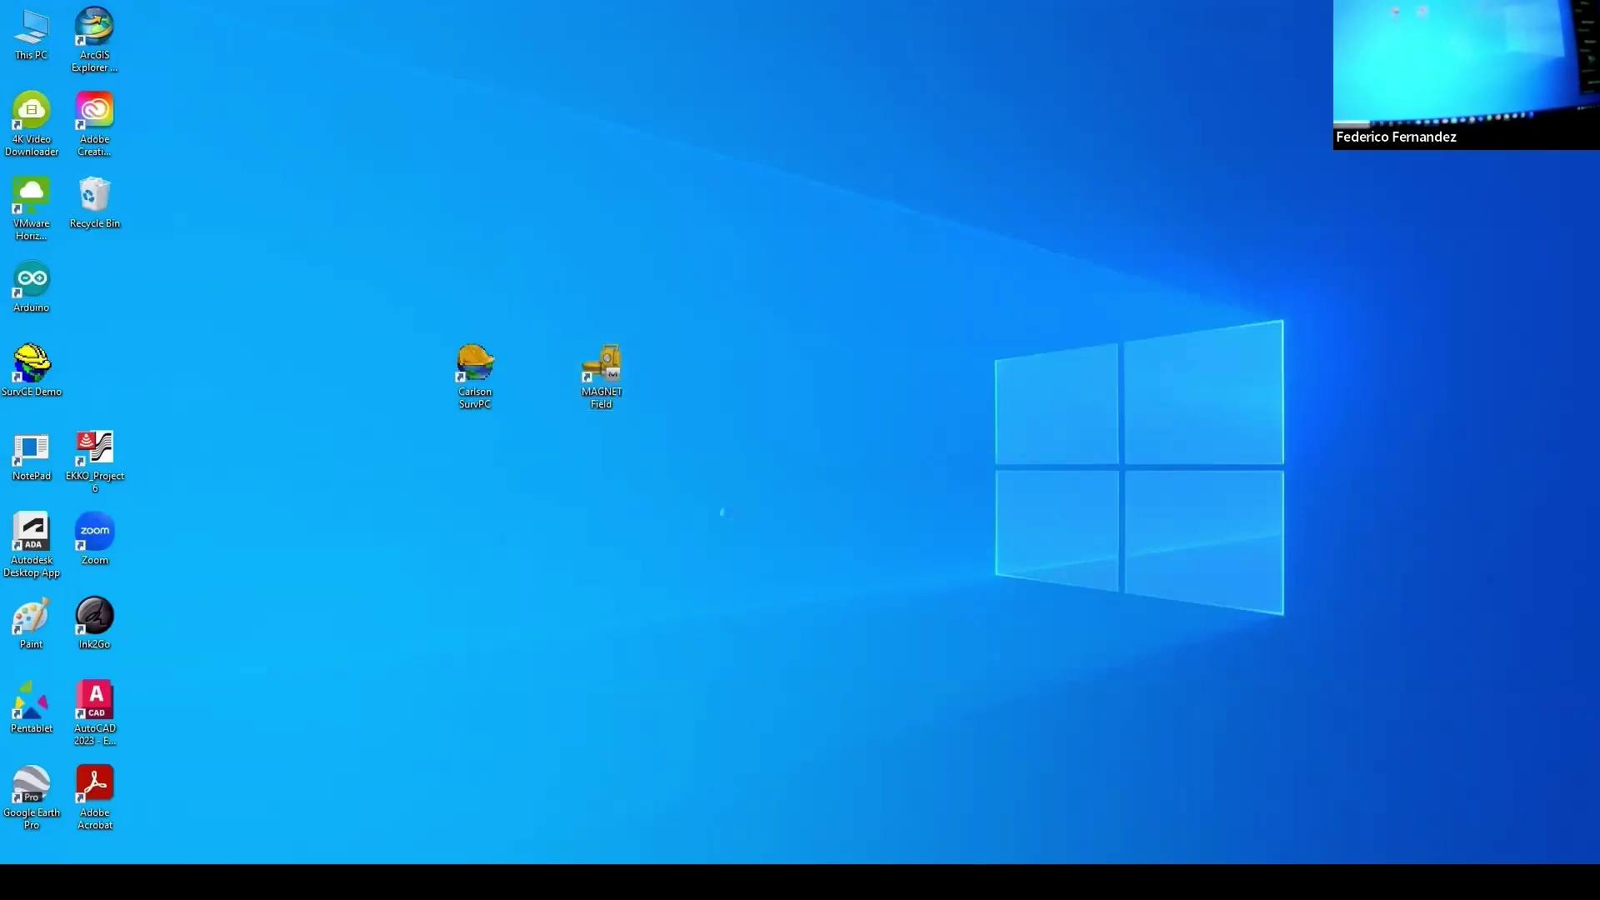
key("Return")
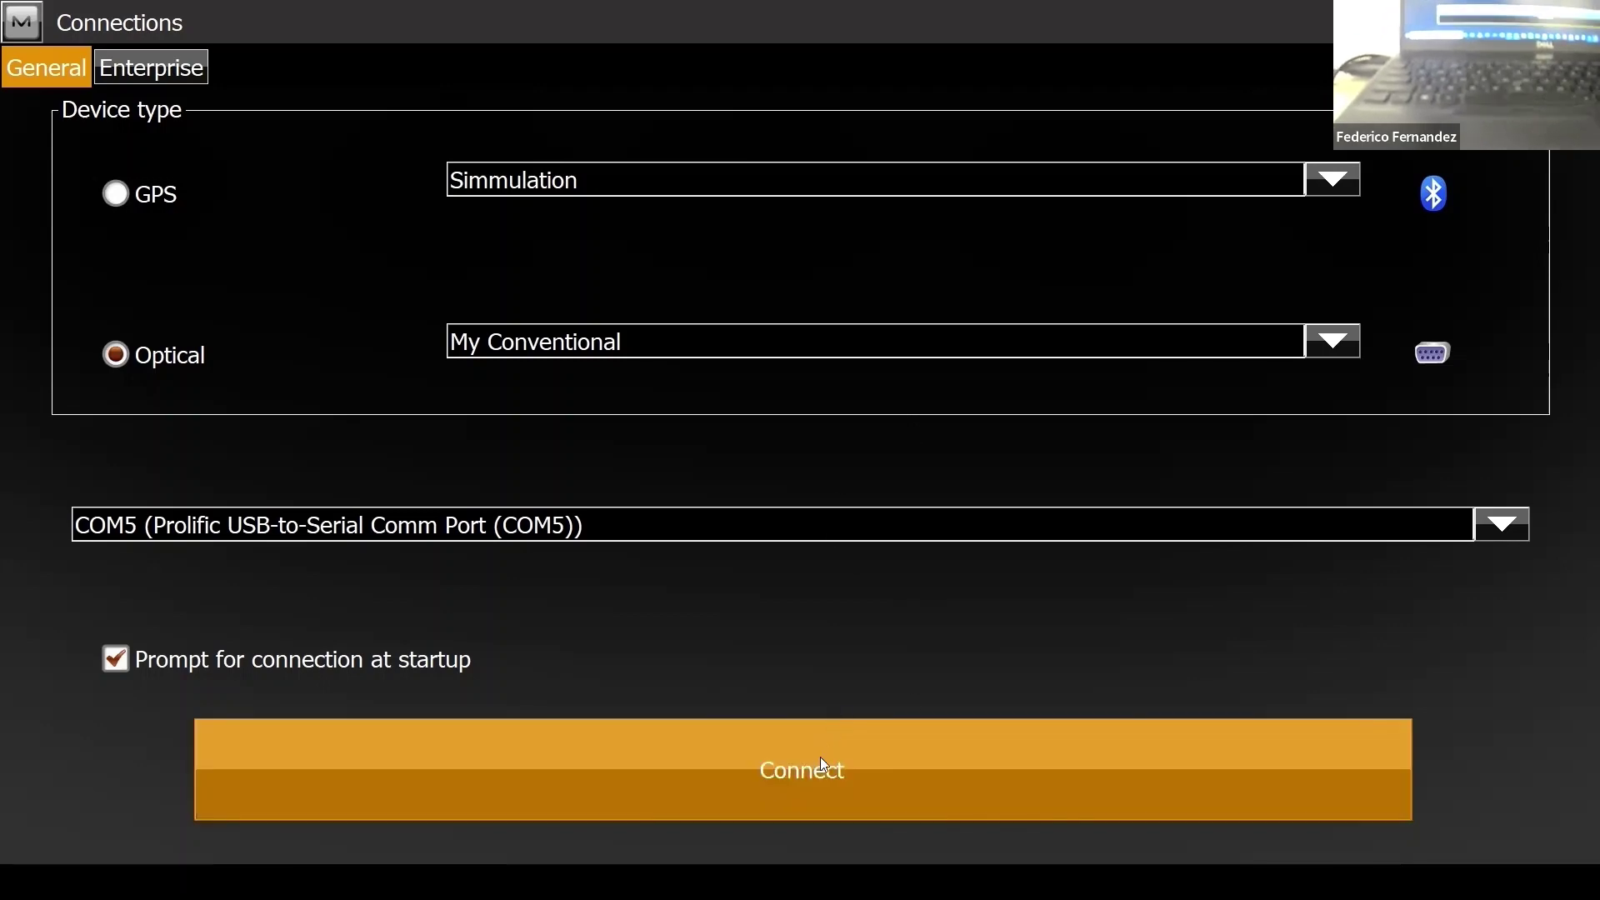
left_click(812, 779)
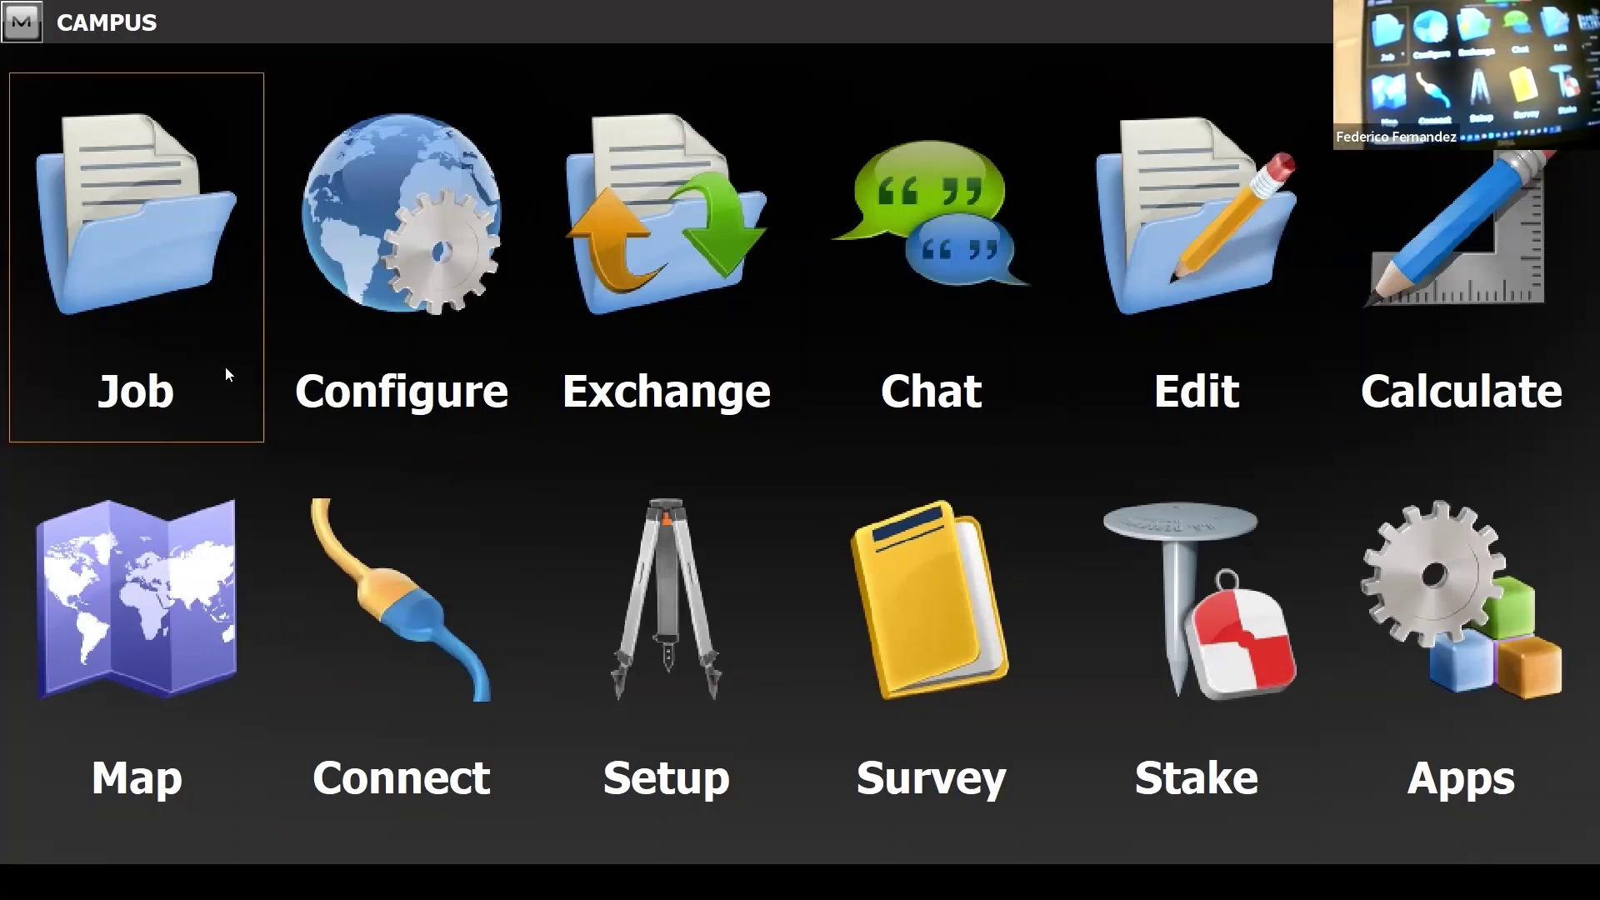
Create a new job named TRASH.
left_click(132, 237)
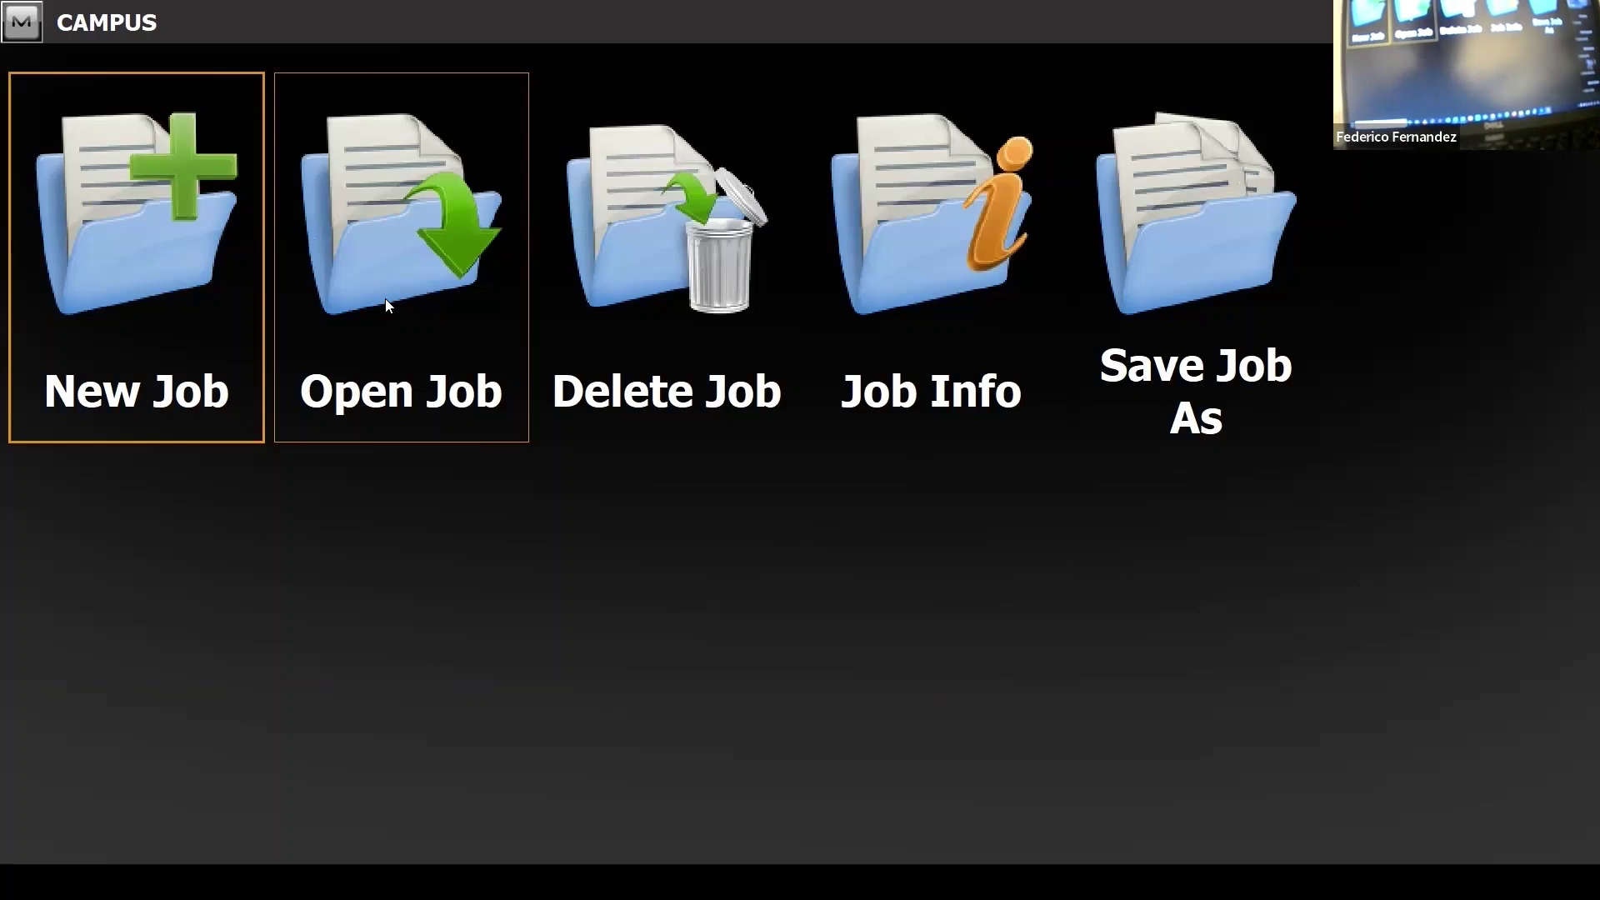
left_click(120, 247)
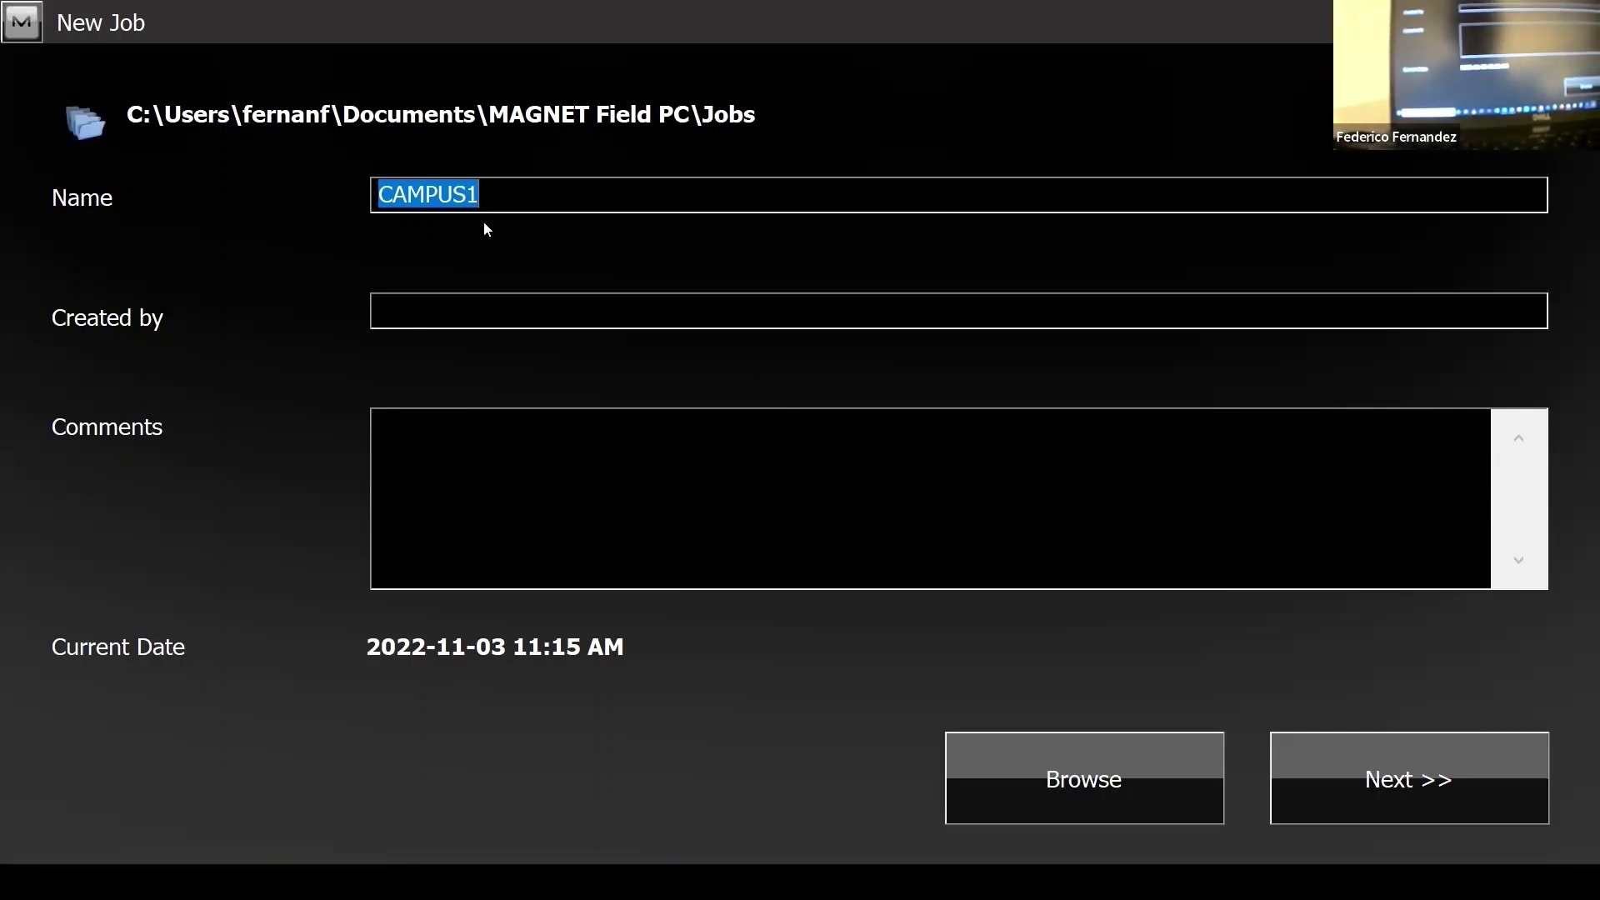
left_click(379, 194)
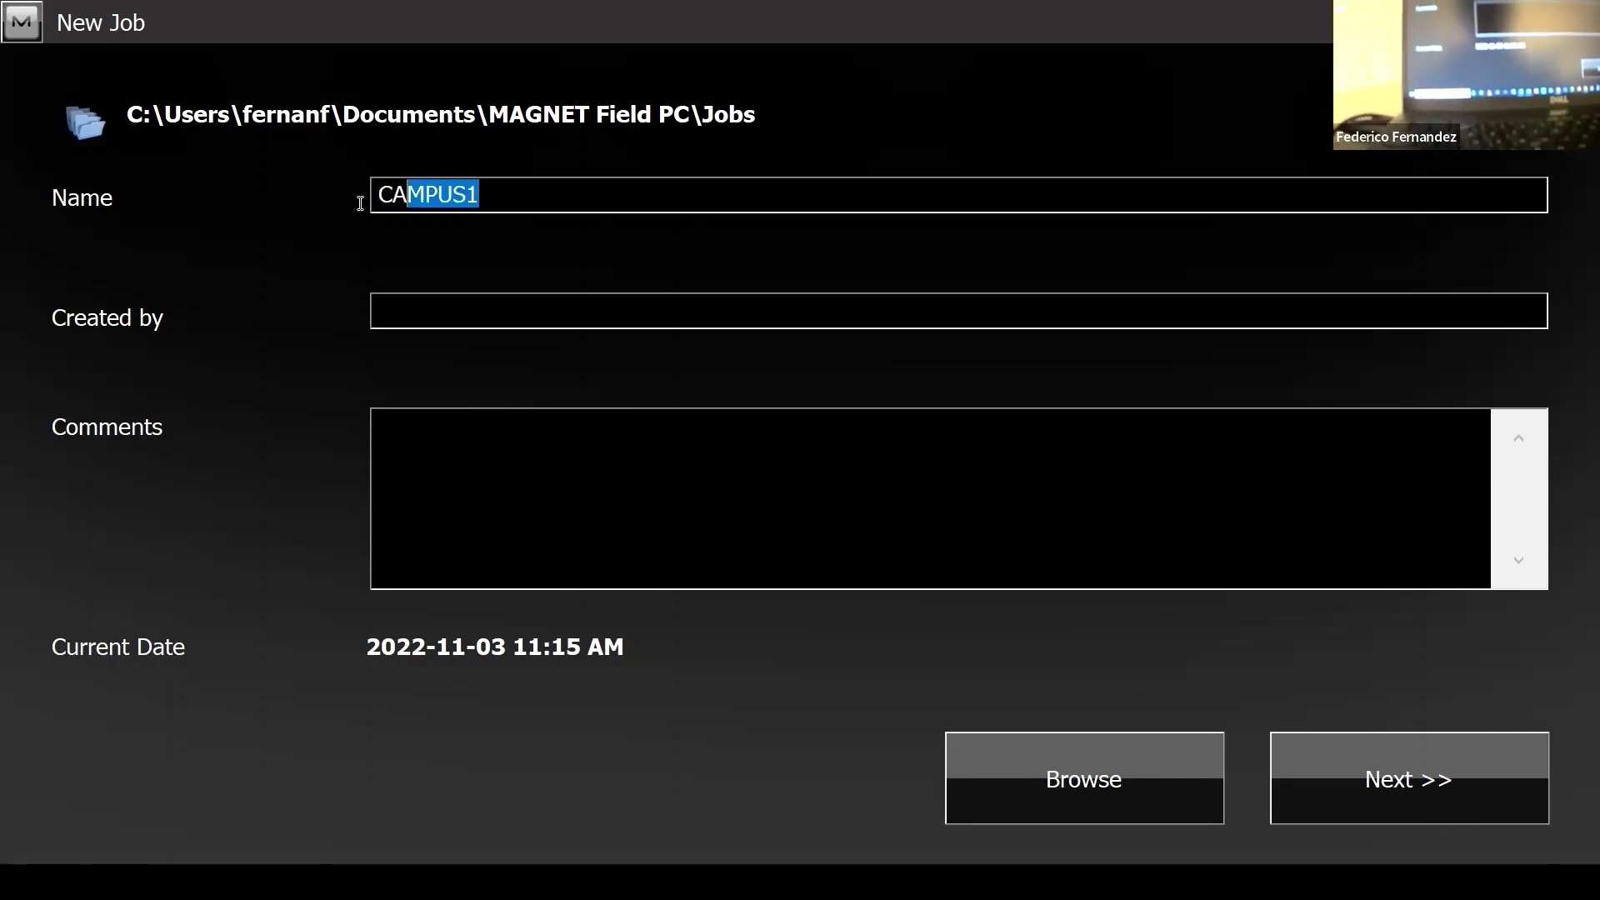
left_click(379, 194)
type("TRASH")
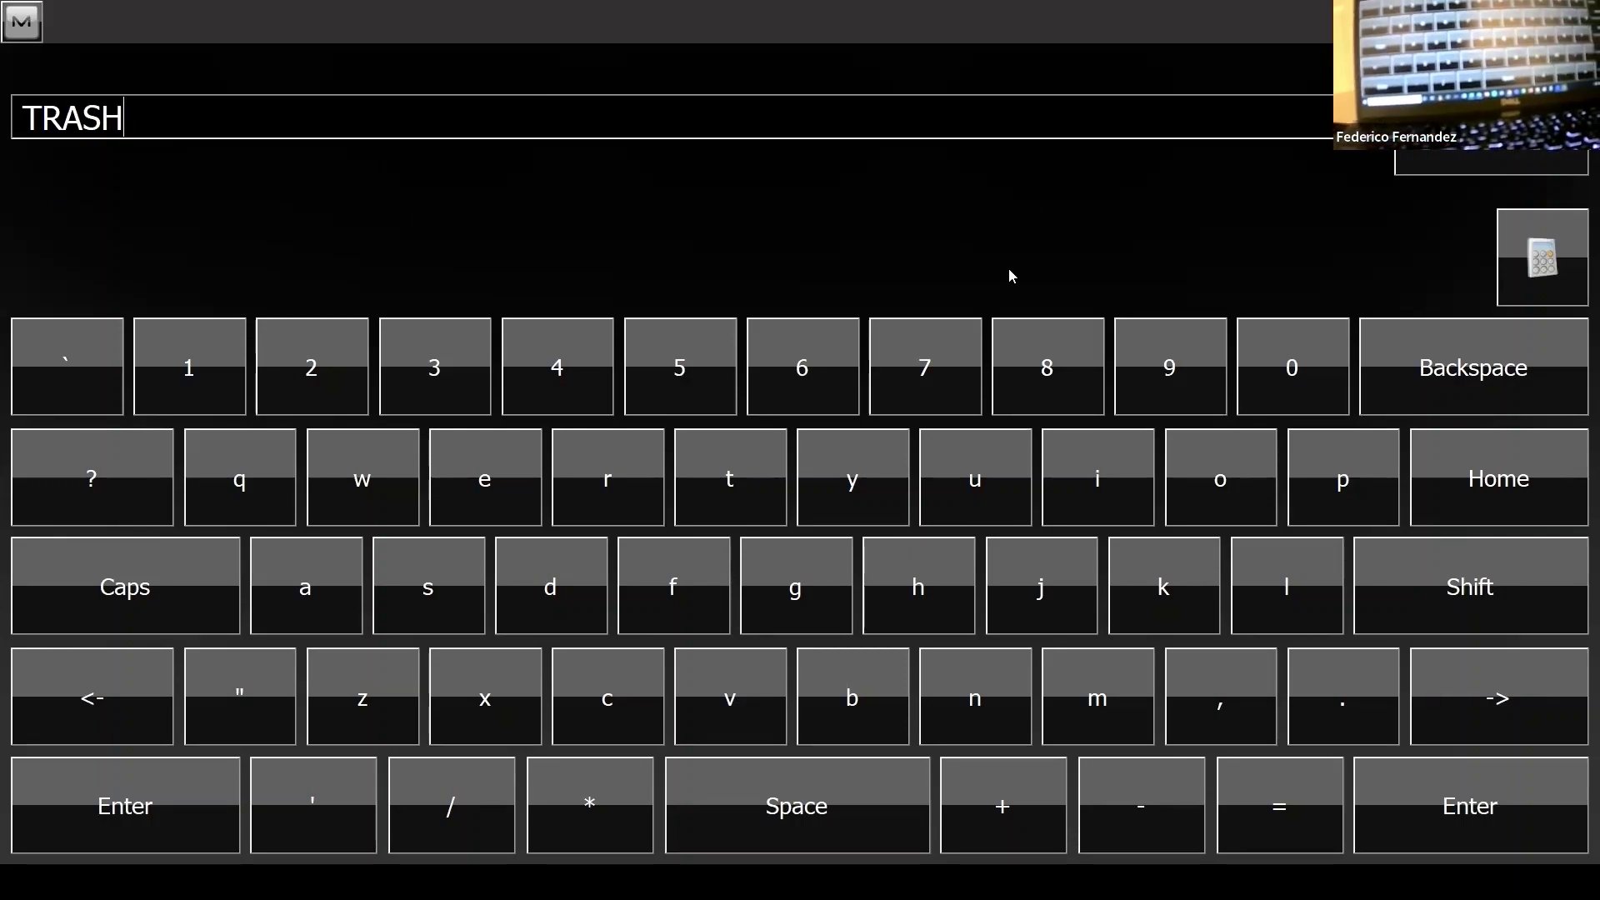
key("Return")
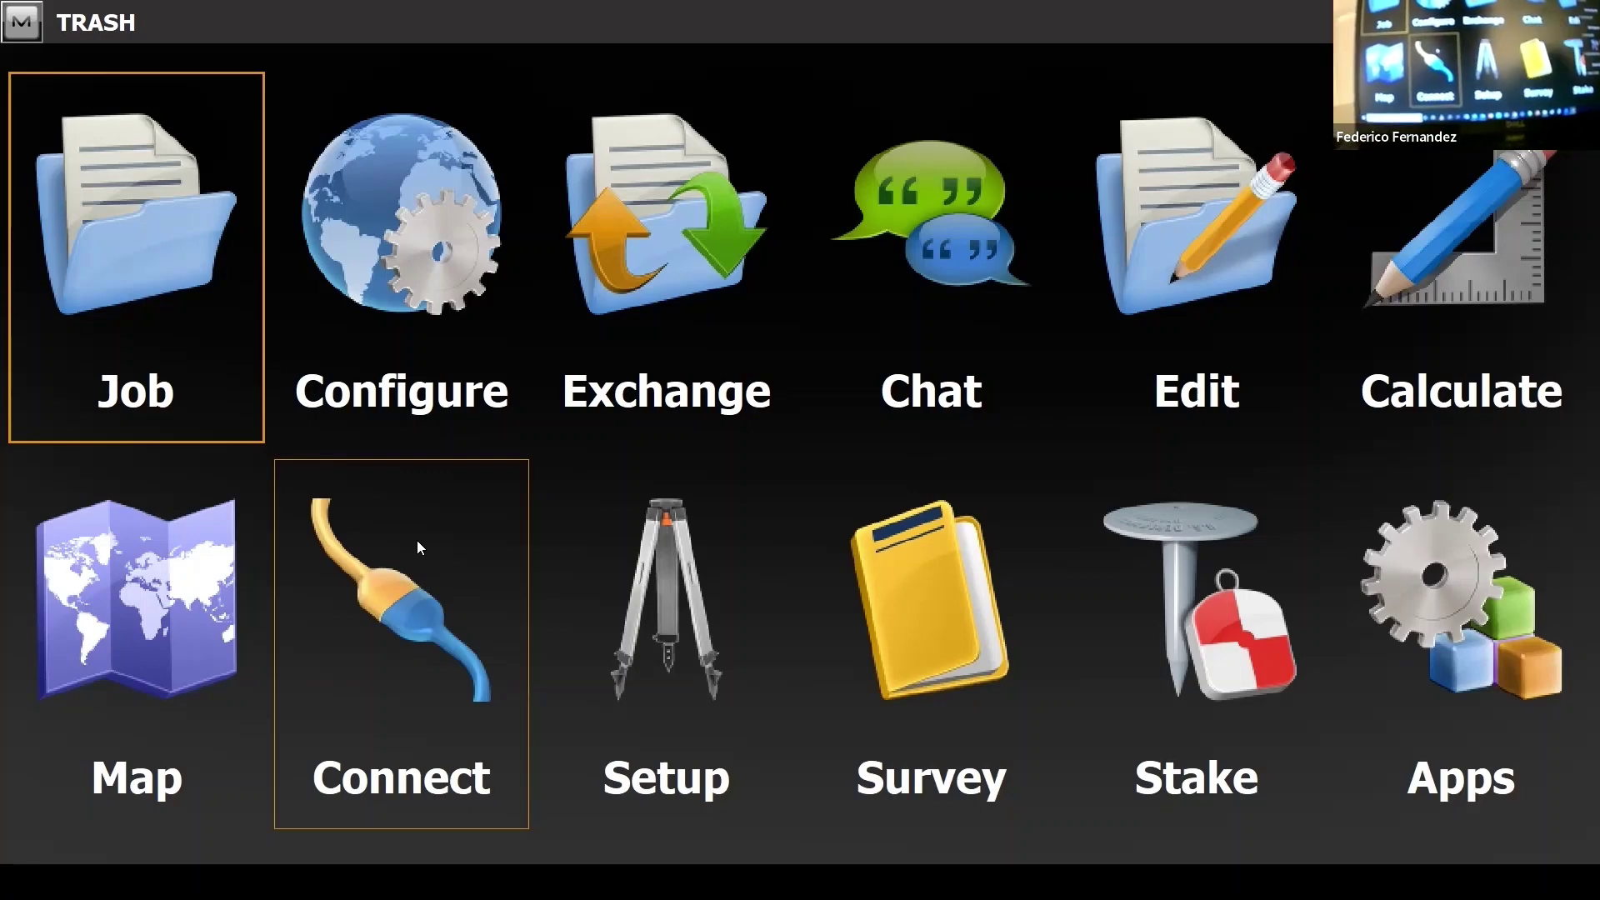
left_click(130, 266)
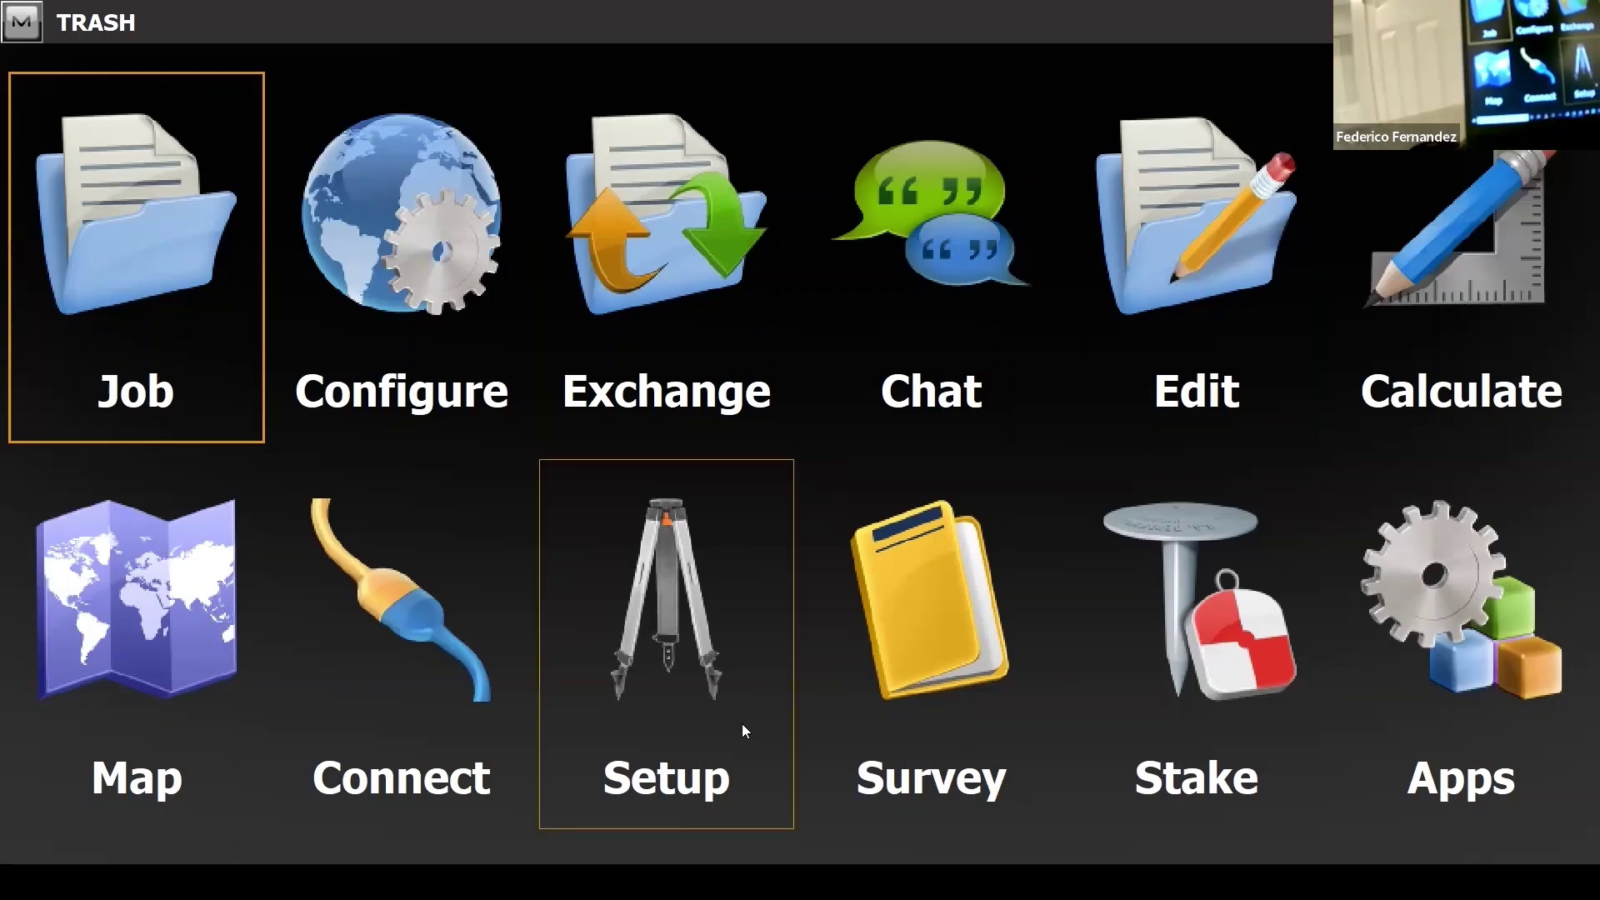
left_click(670, 607)
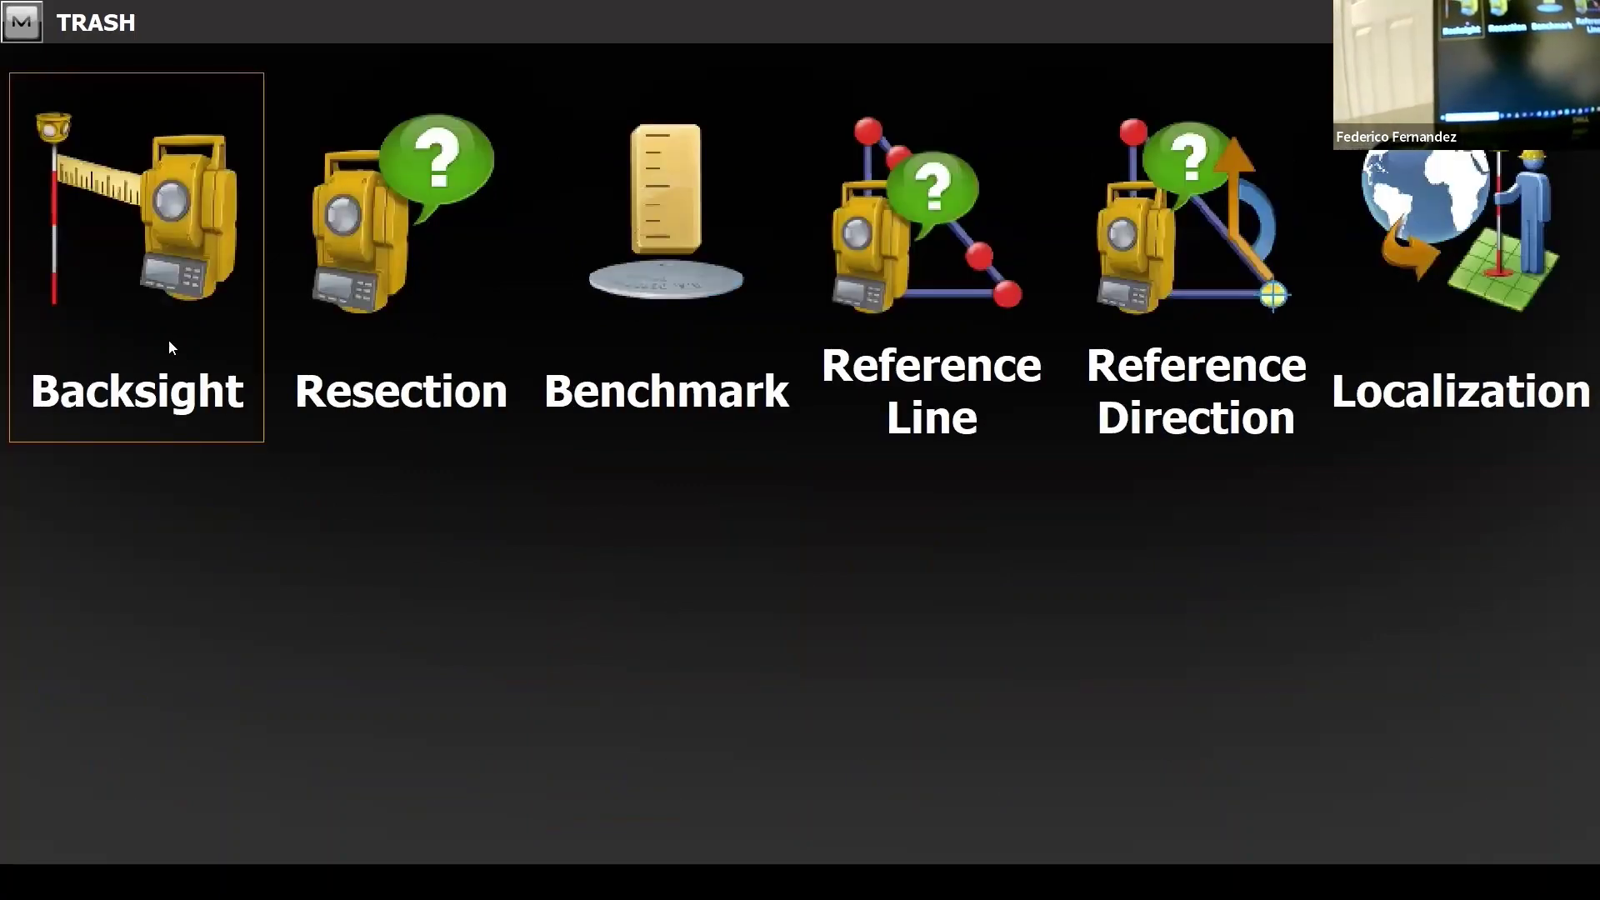
left_click(154, 273)
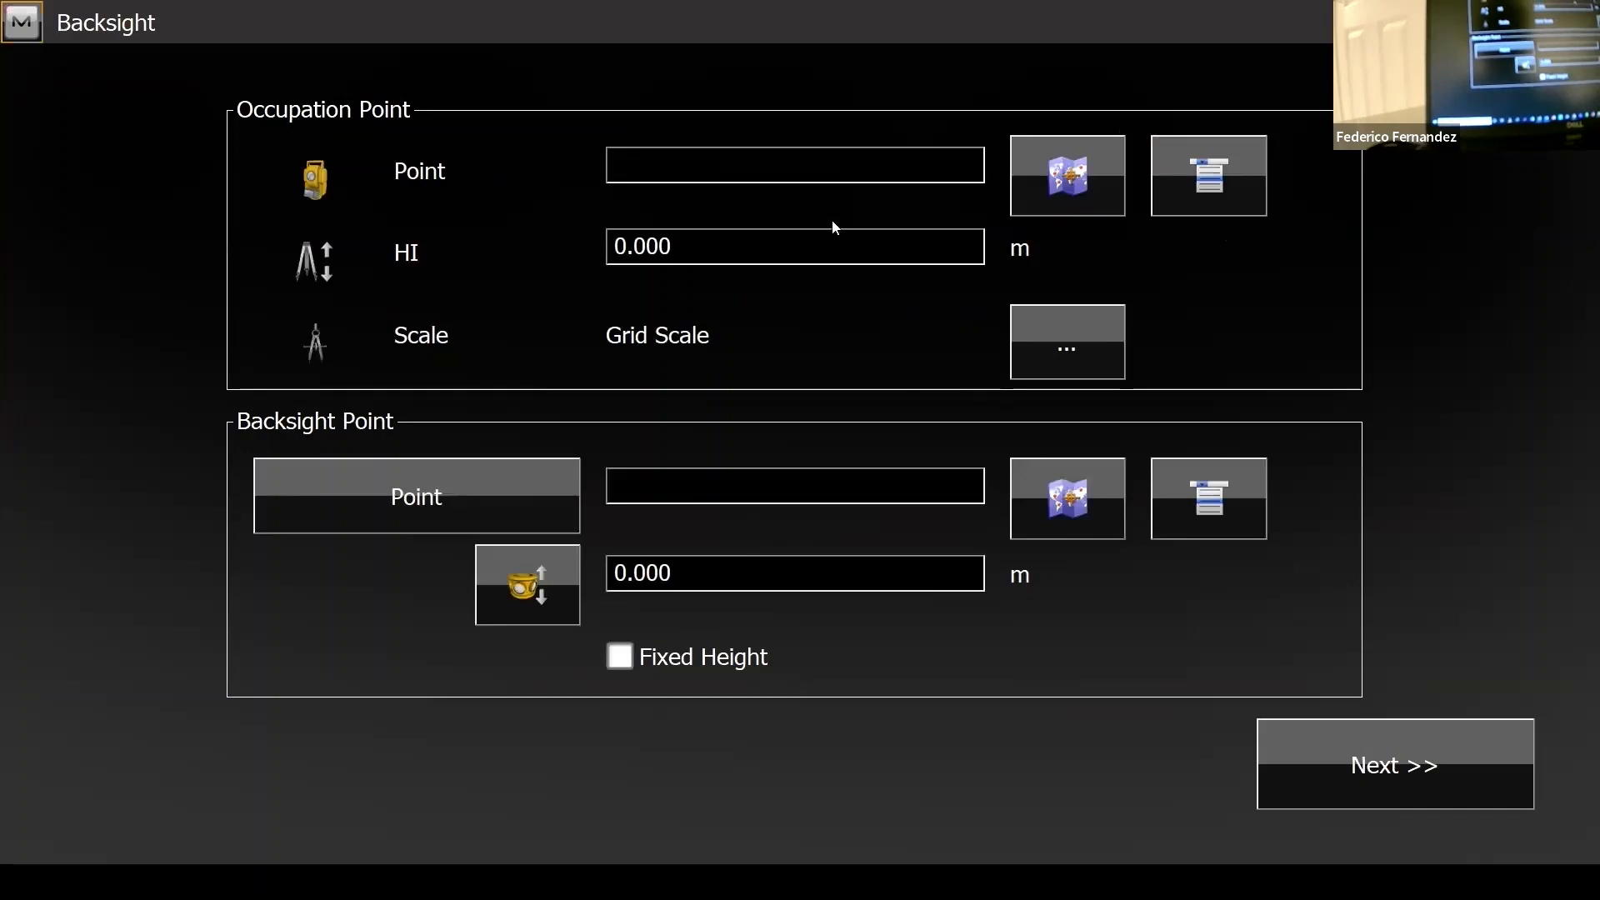
left_click(768, 470)
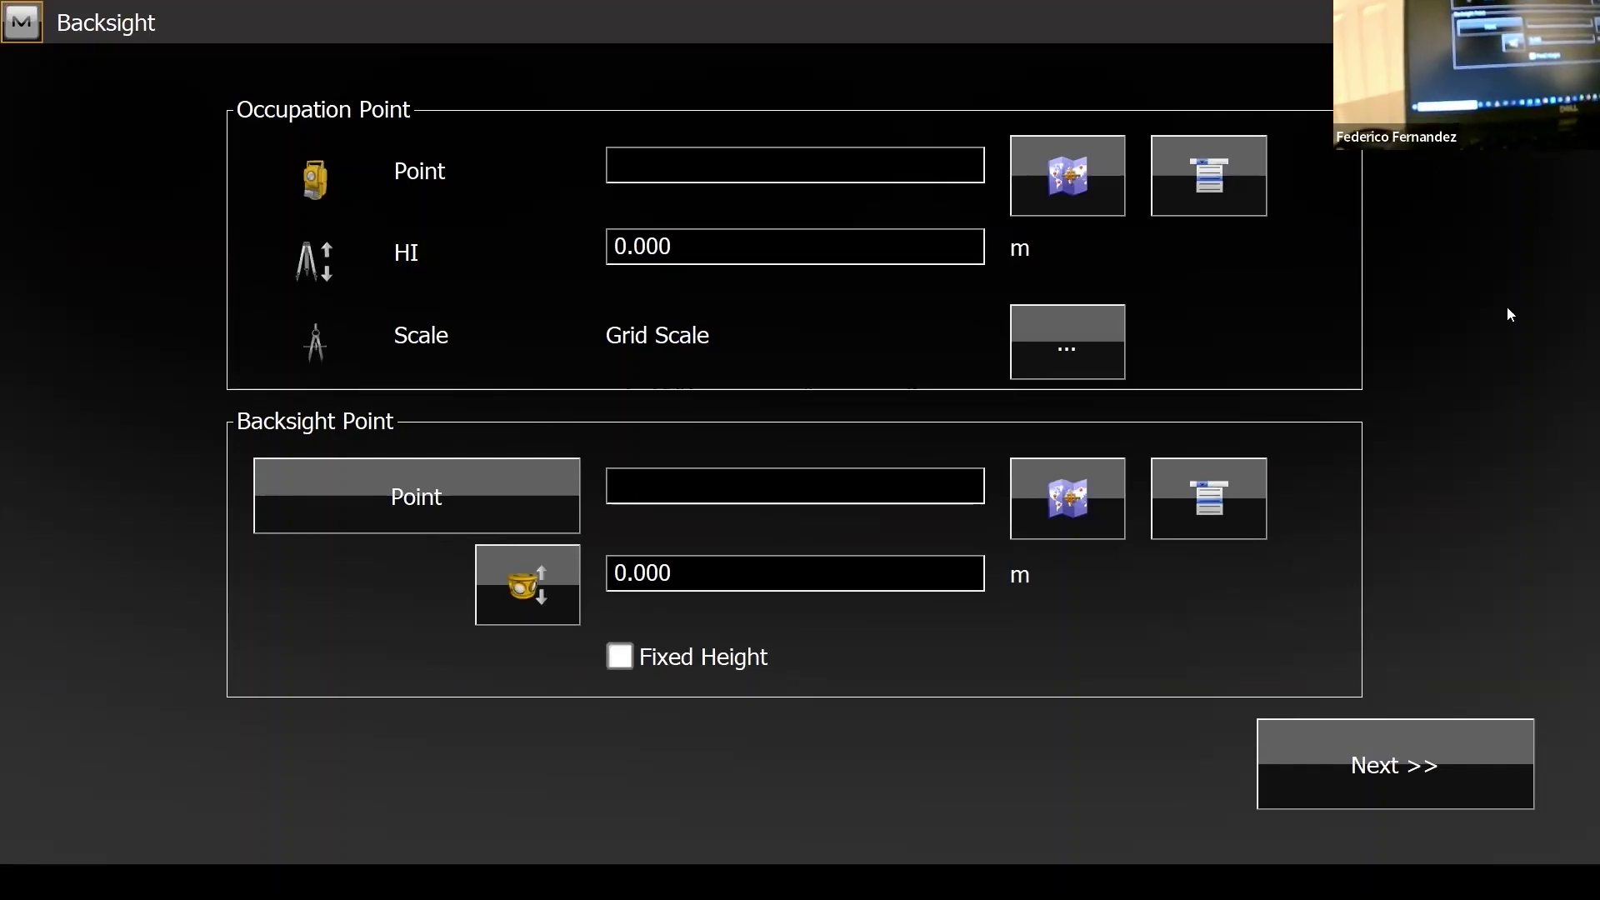
key("Escape")
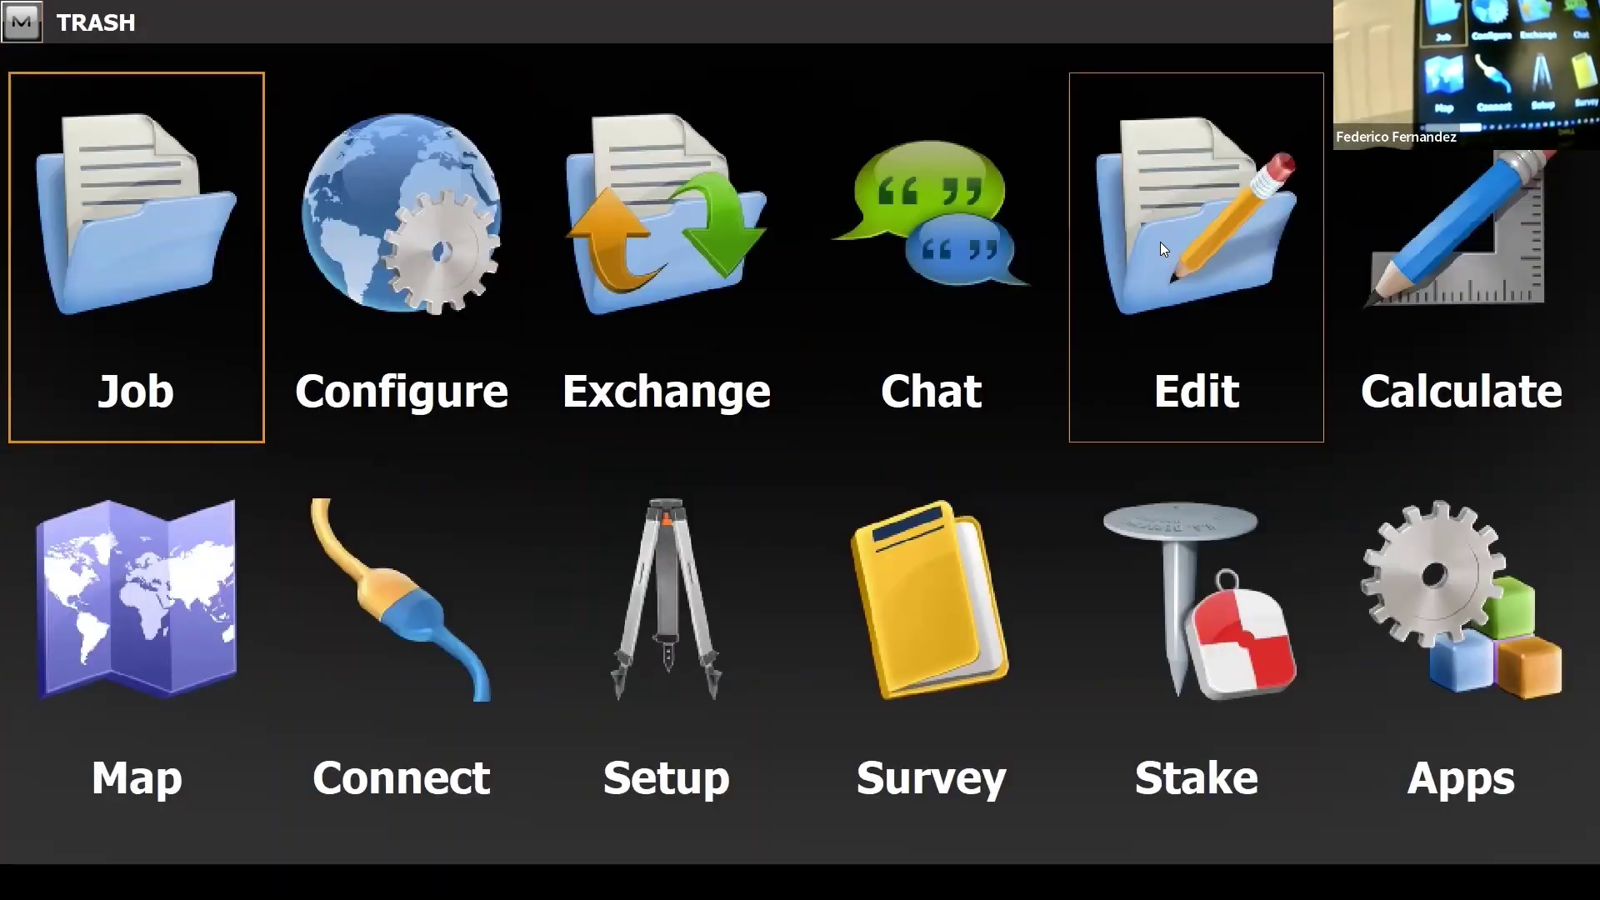
Start adding point 1000 to the job's point list and set its North coordinate to 100.
left_click(1160, 241)
left_click(120, 288)
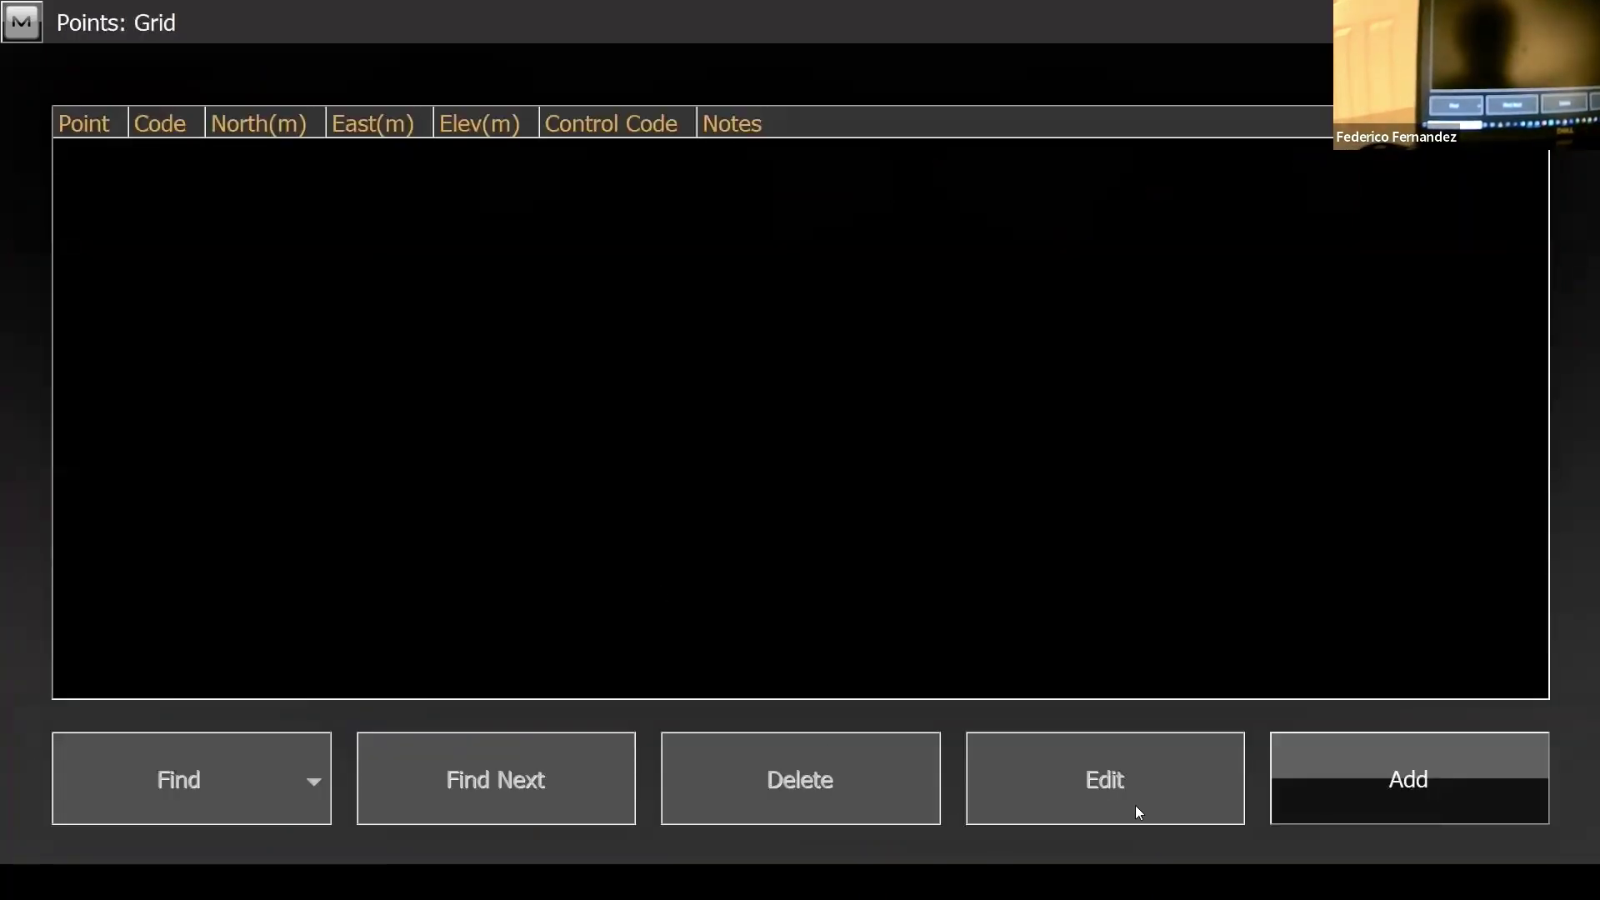
left_click(1377, 803)
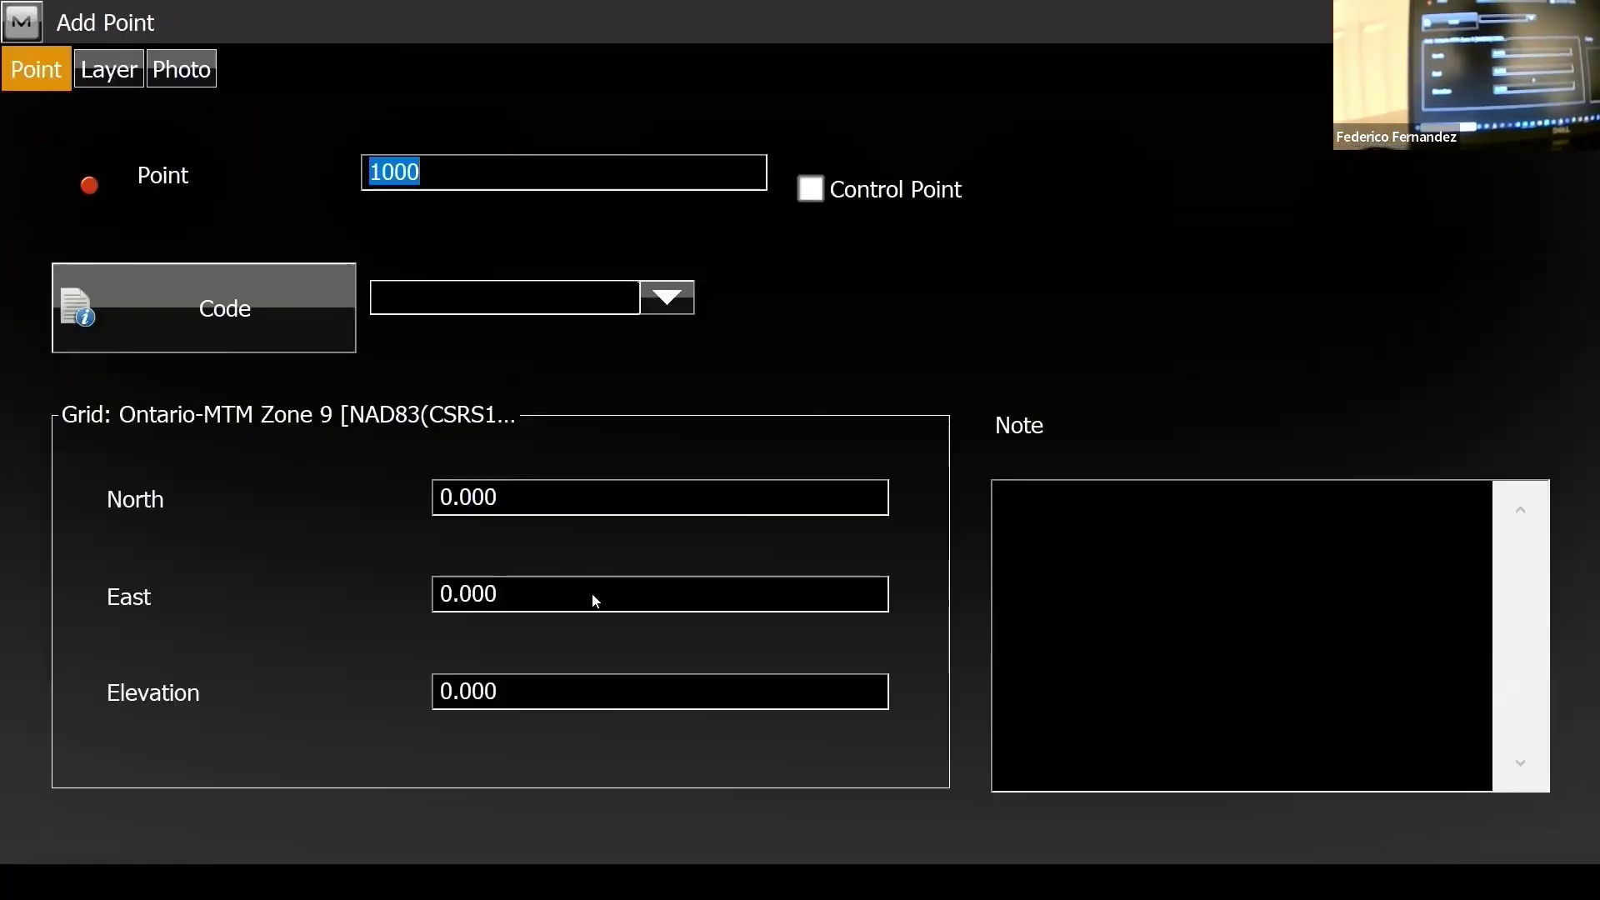
left_click(529, 511)
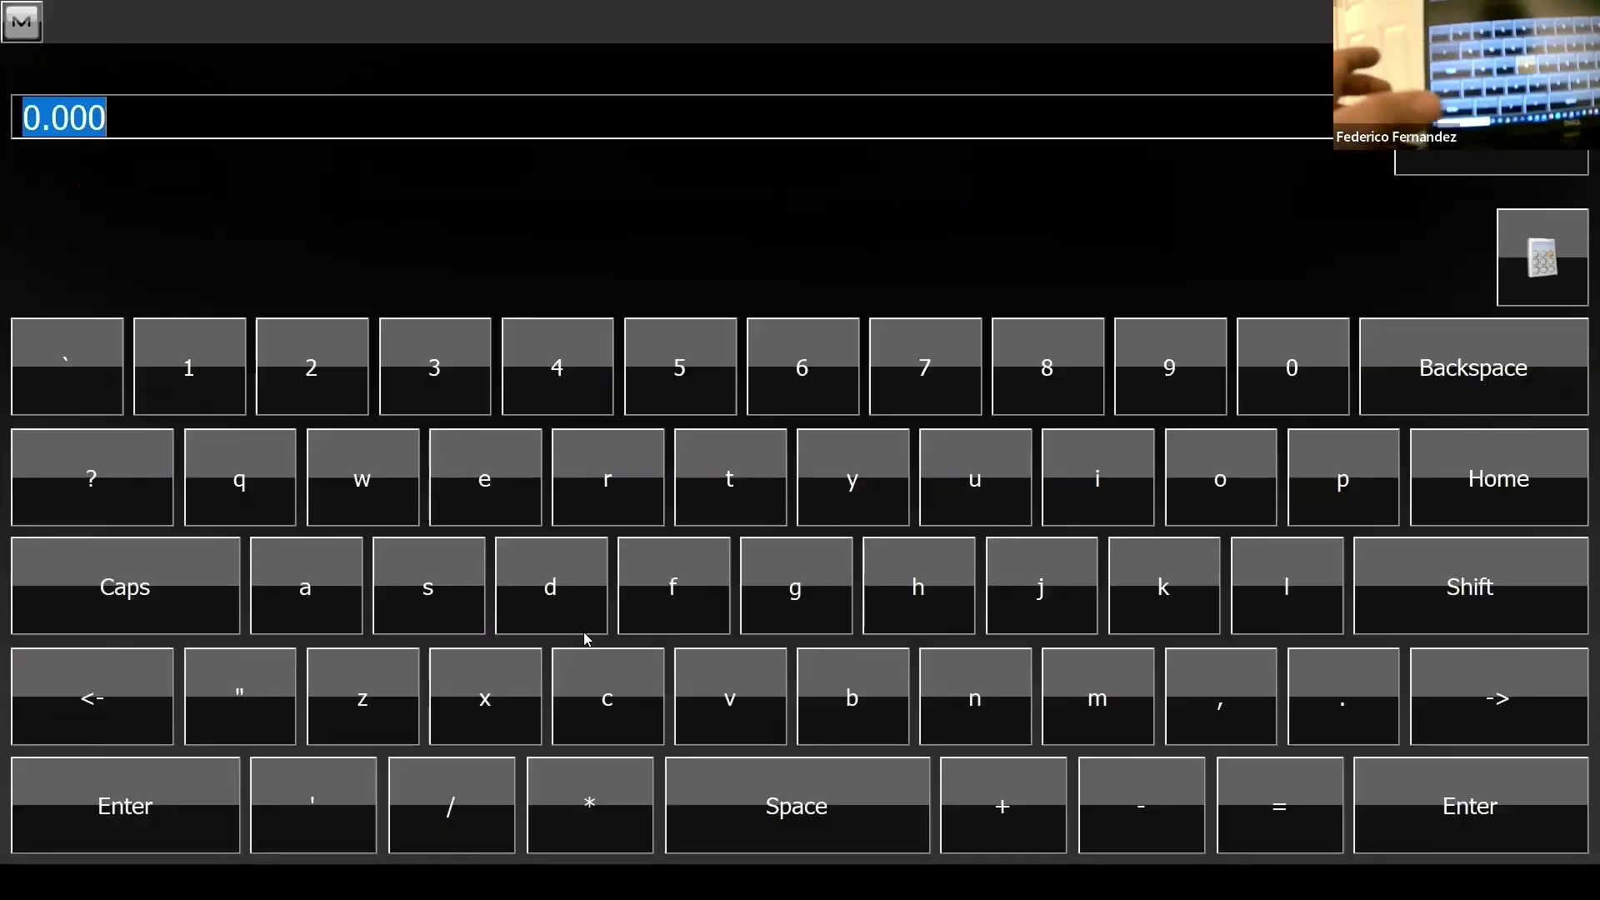
type("100")
key("Return")
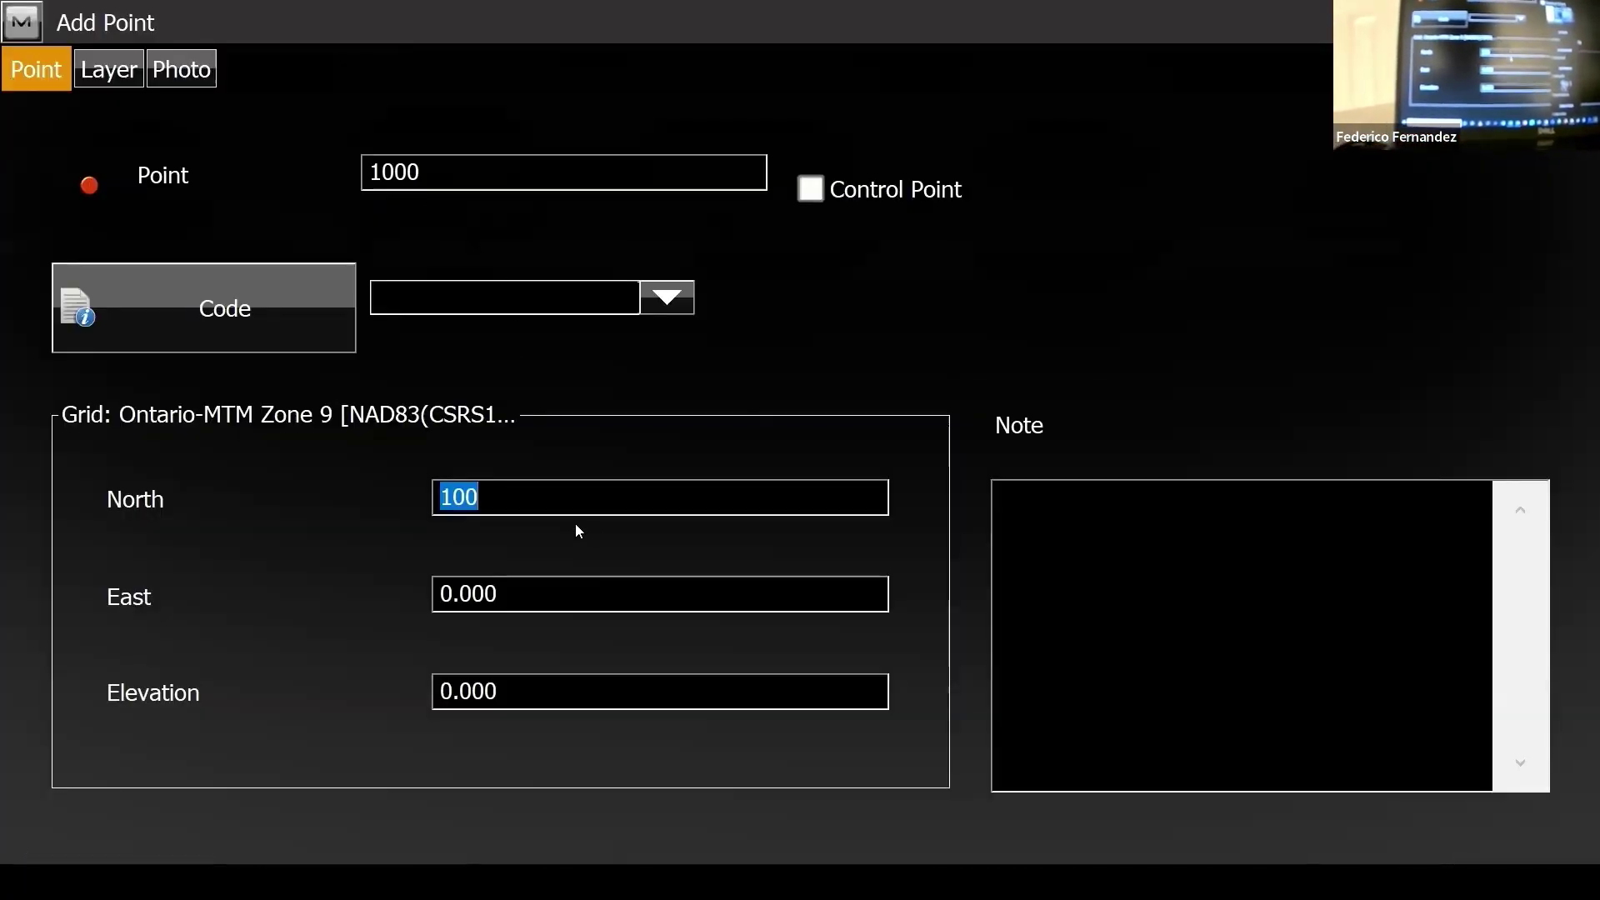
Set the point's East coordinate to 100 and store it with the elevation left at 0.
left_click(542, 589)
left_click(412, 578)
type("100")
key("Return")
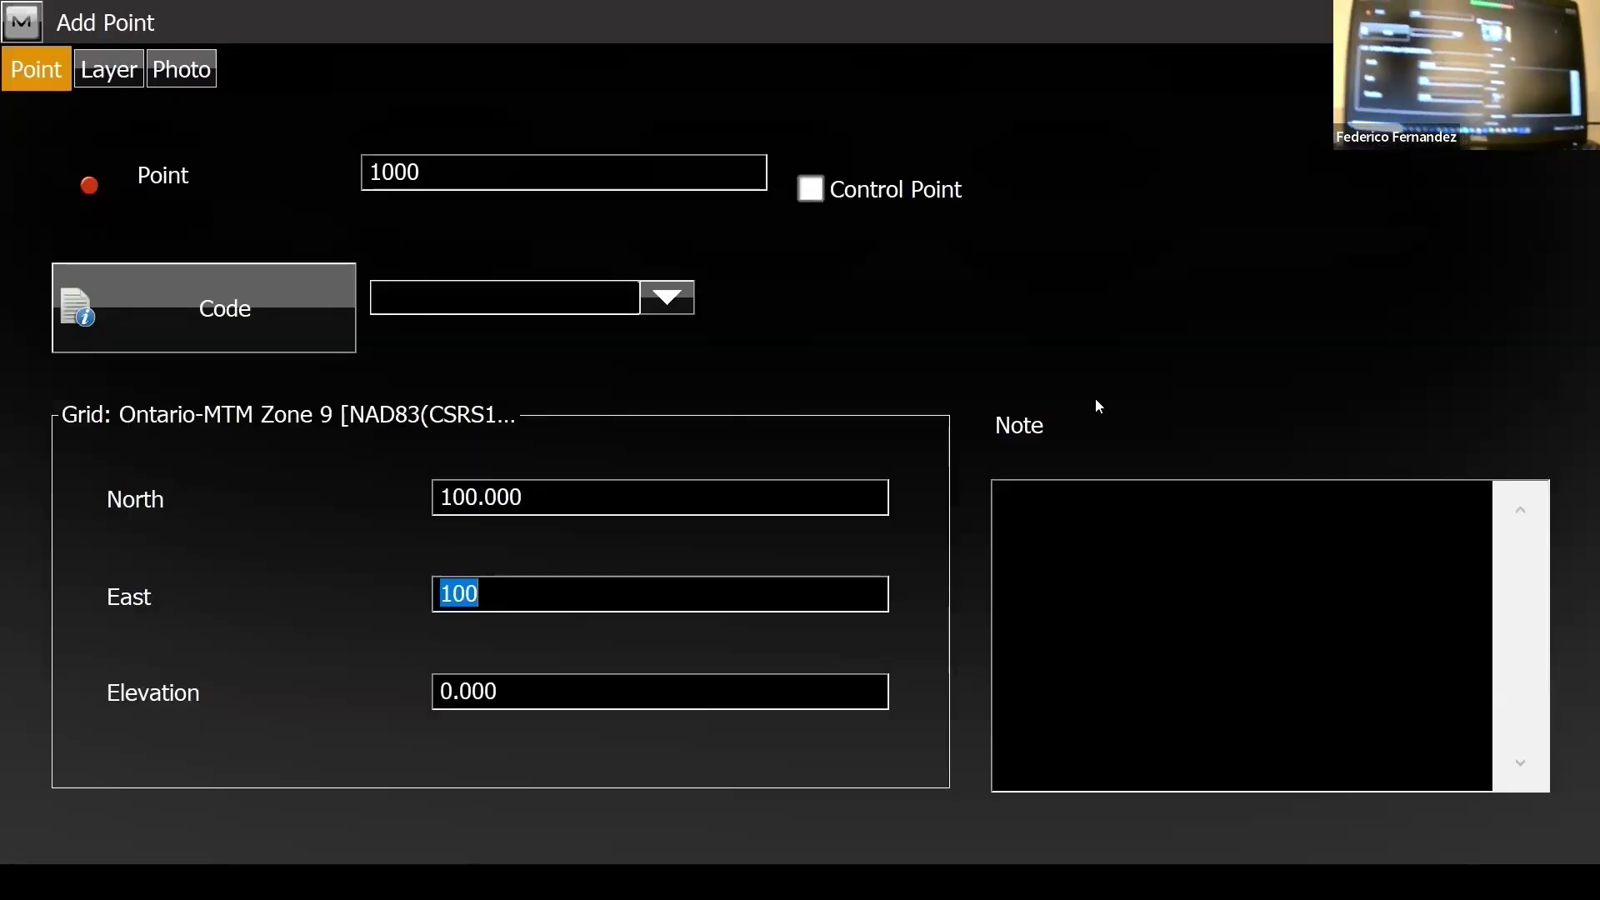
left_click(552, 694)
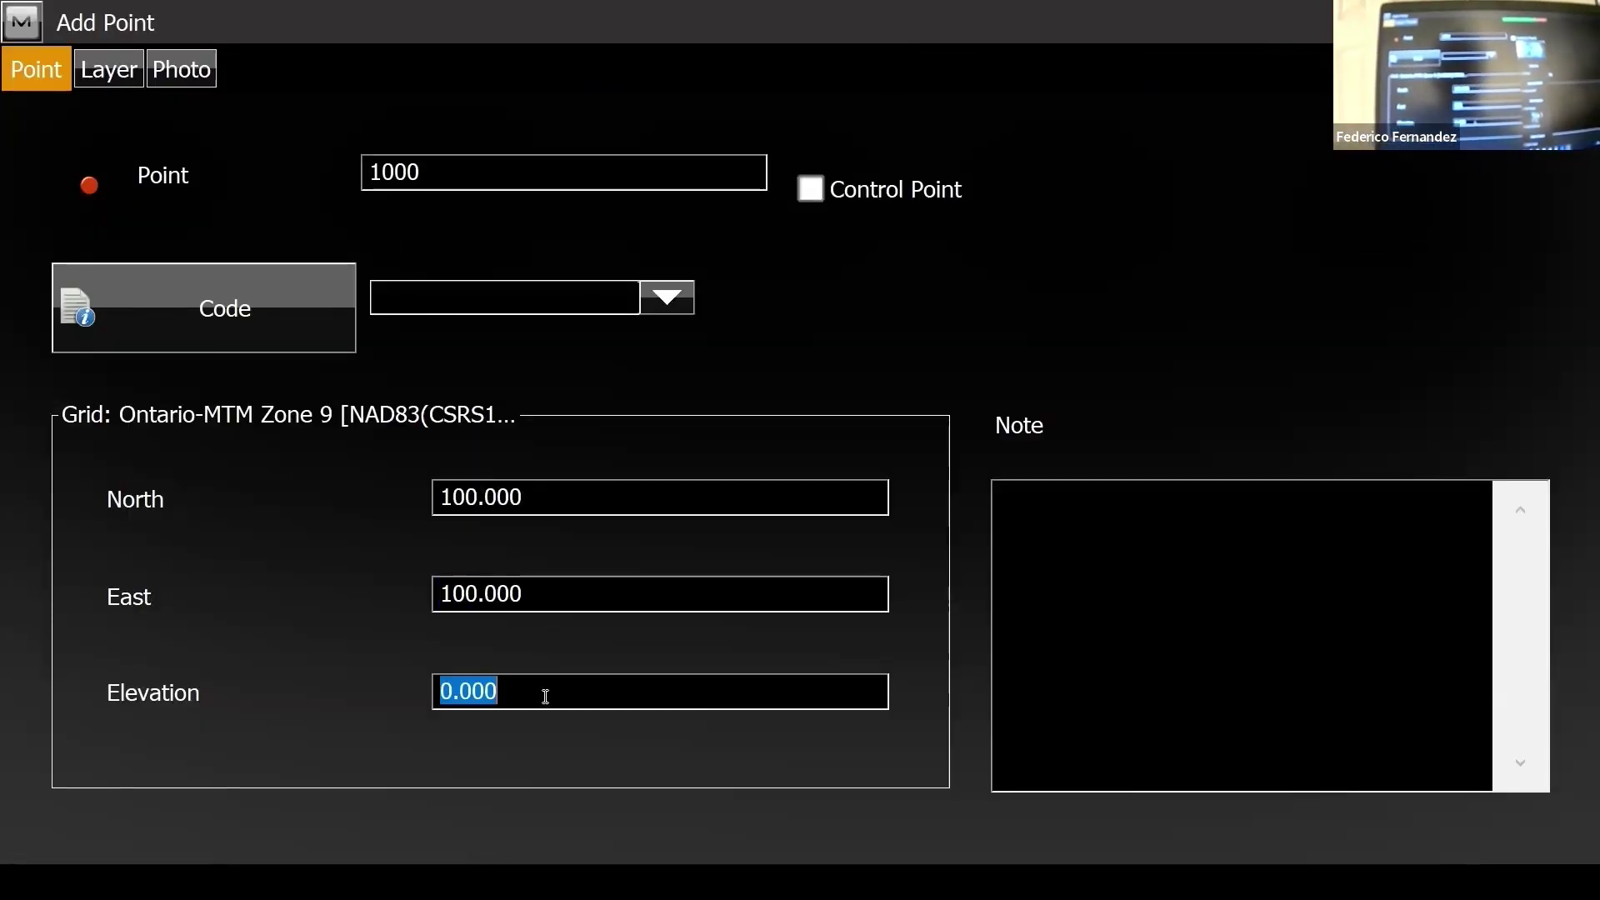
key("Return")
left_click(1567, 22)
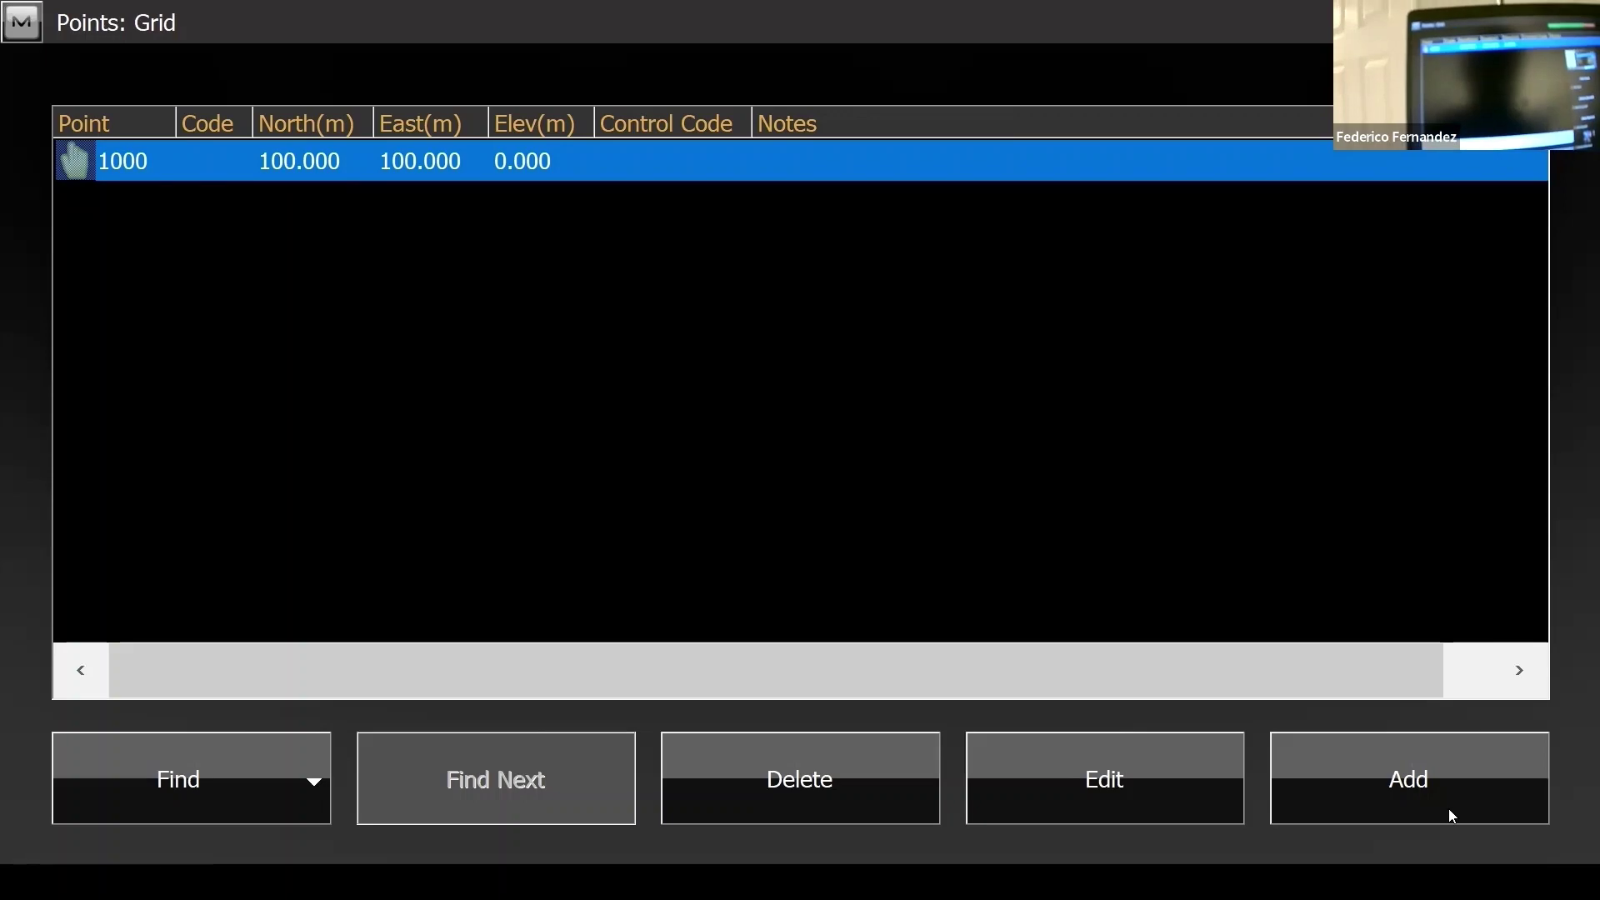
Add a second point 1001 with North 105, East 100 and elevation 0, and store it.
left_click(1425, 805)
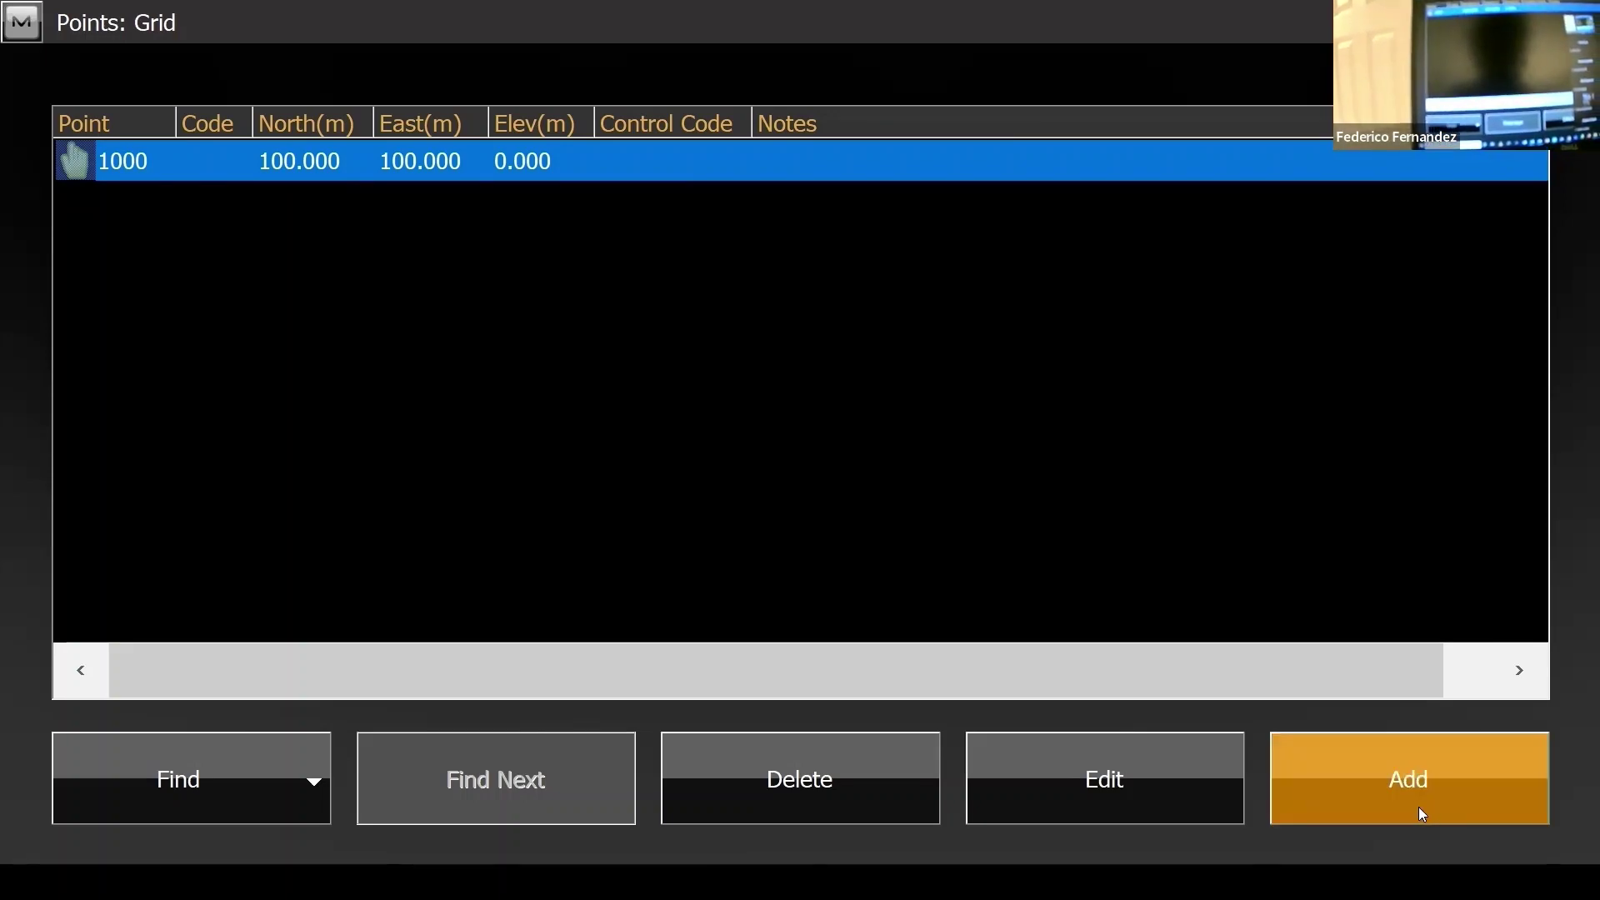
left_click(1424, 802)
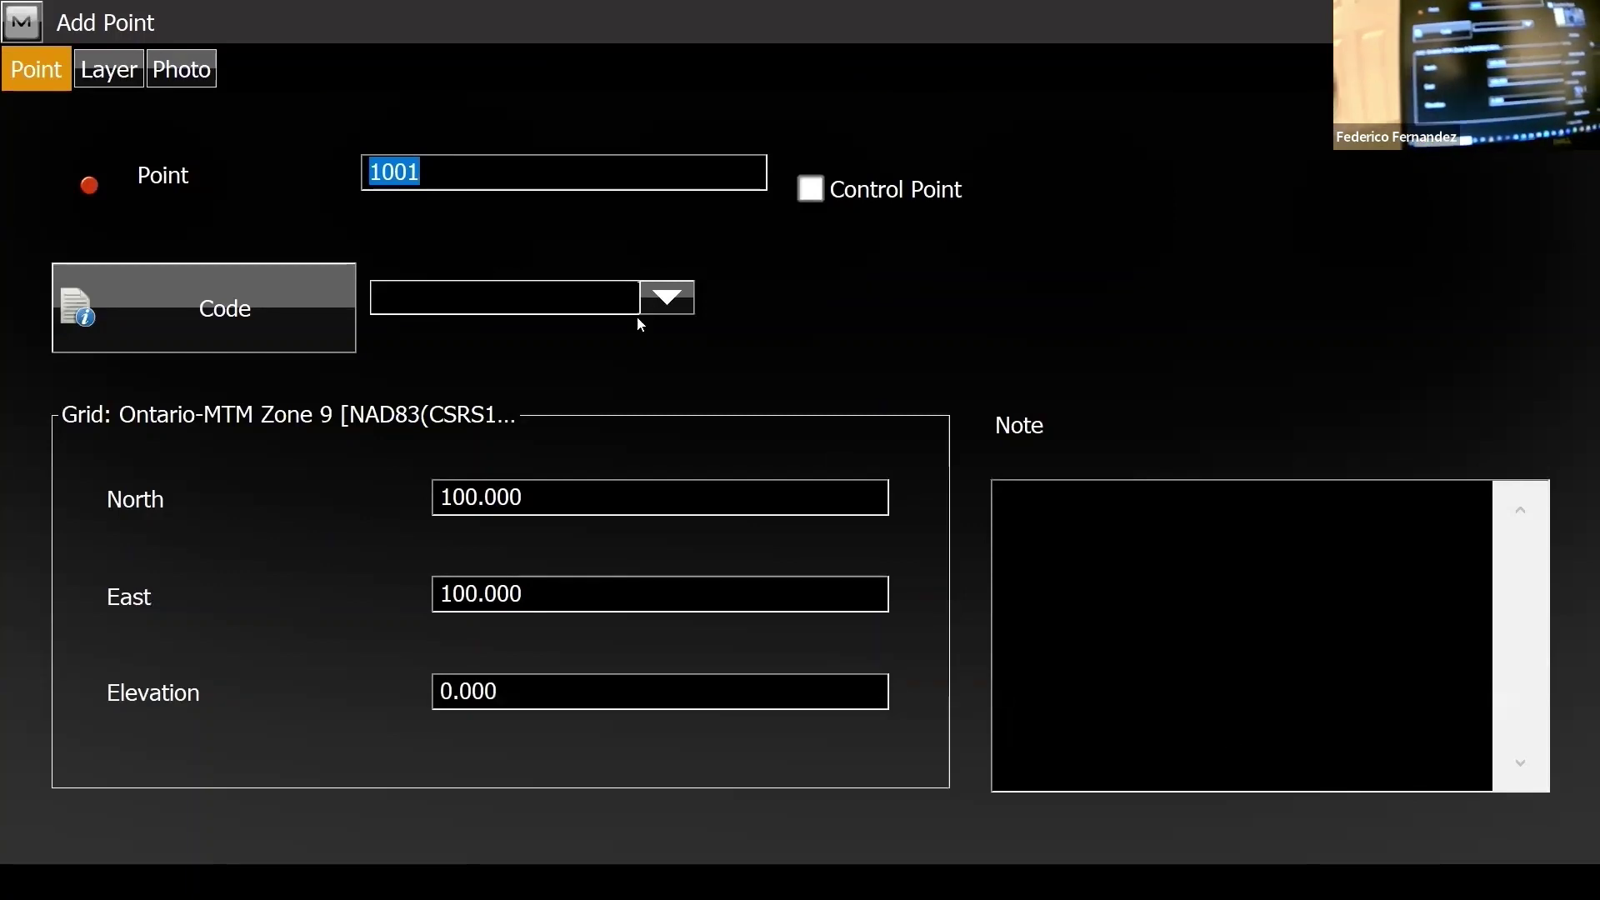
left_click_drag(441, 498, 468, 498)
left_click(468, 498)
left_click(472, 498)
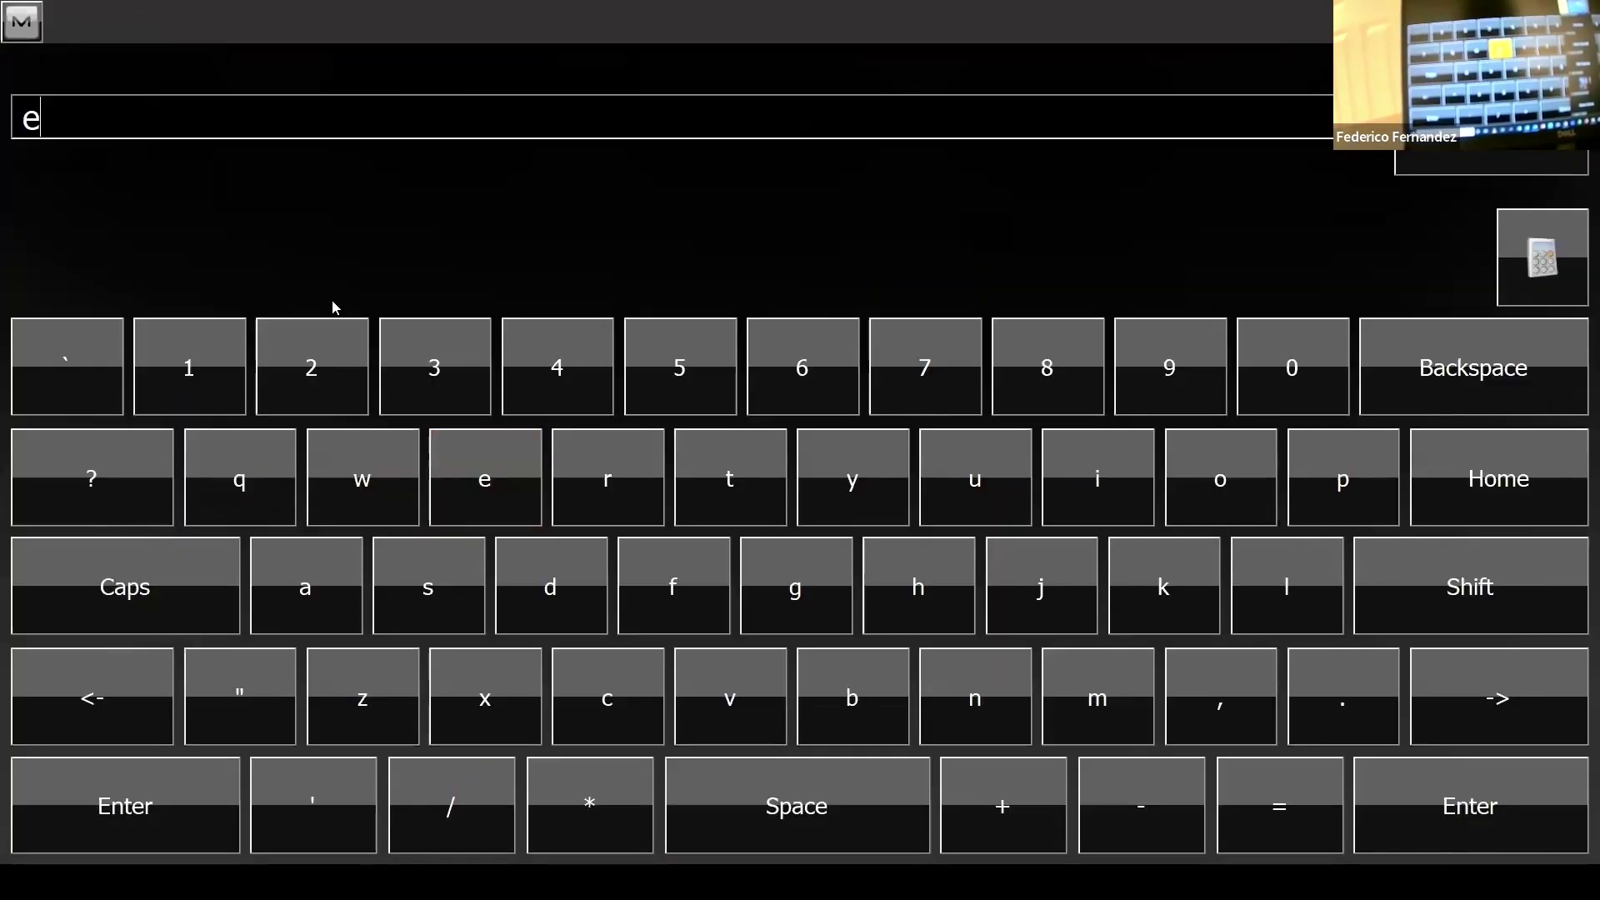
key("Escape")
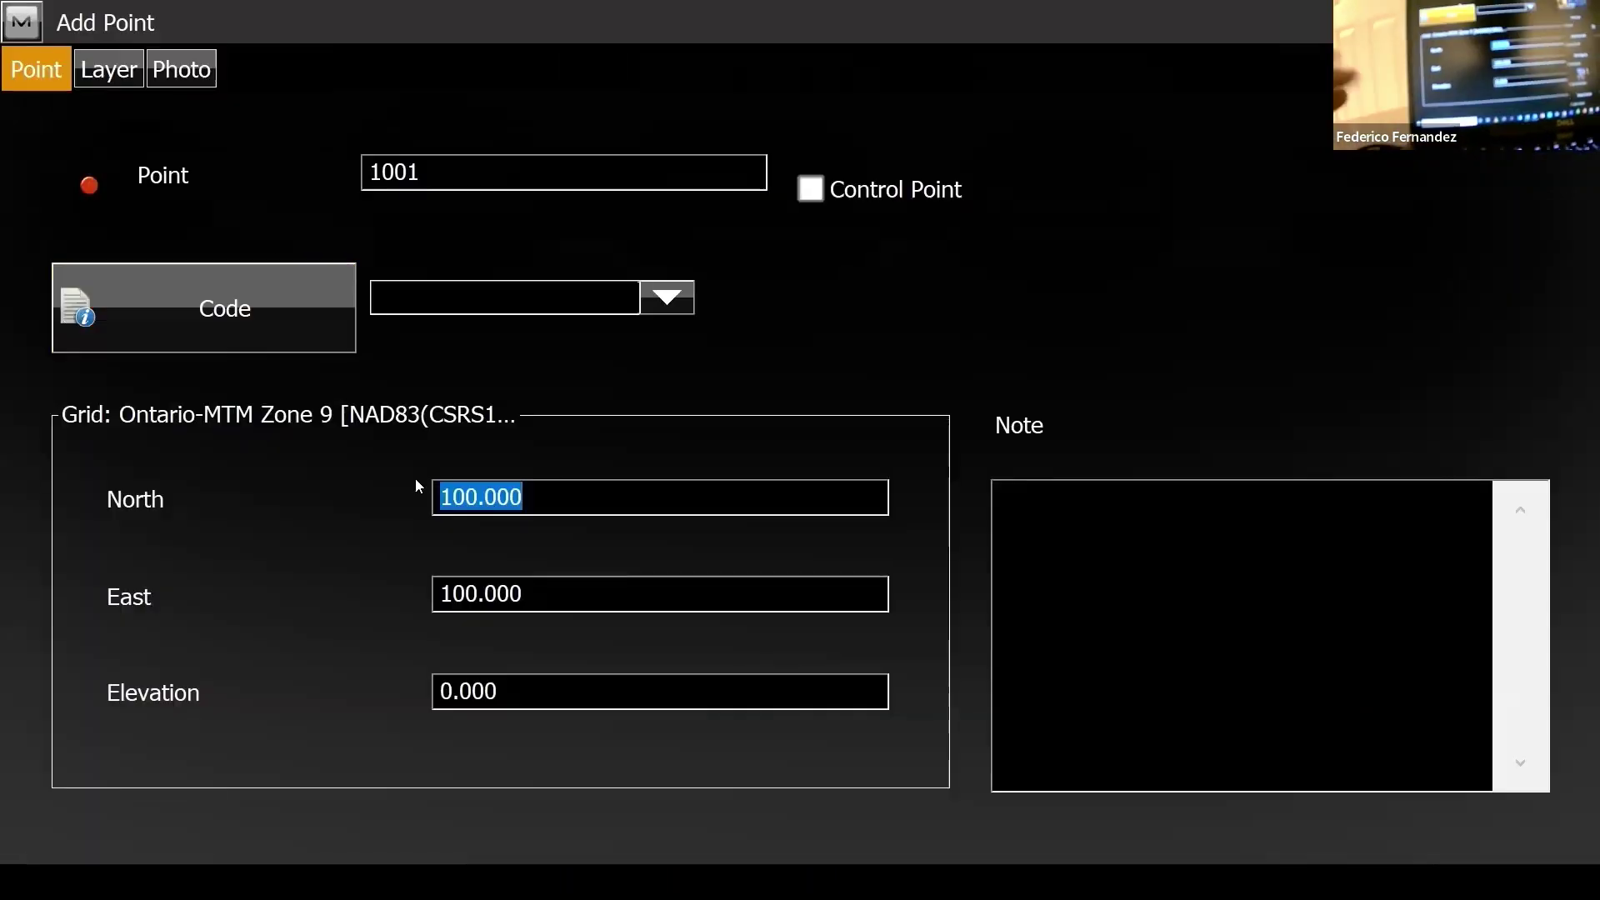
left_click(490, 495)
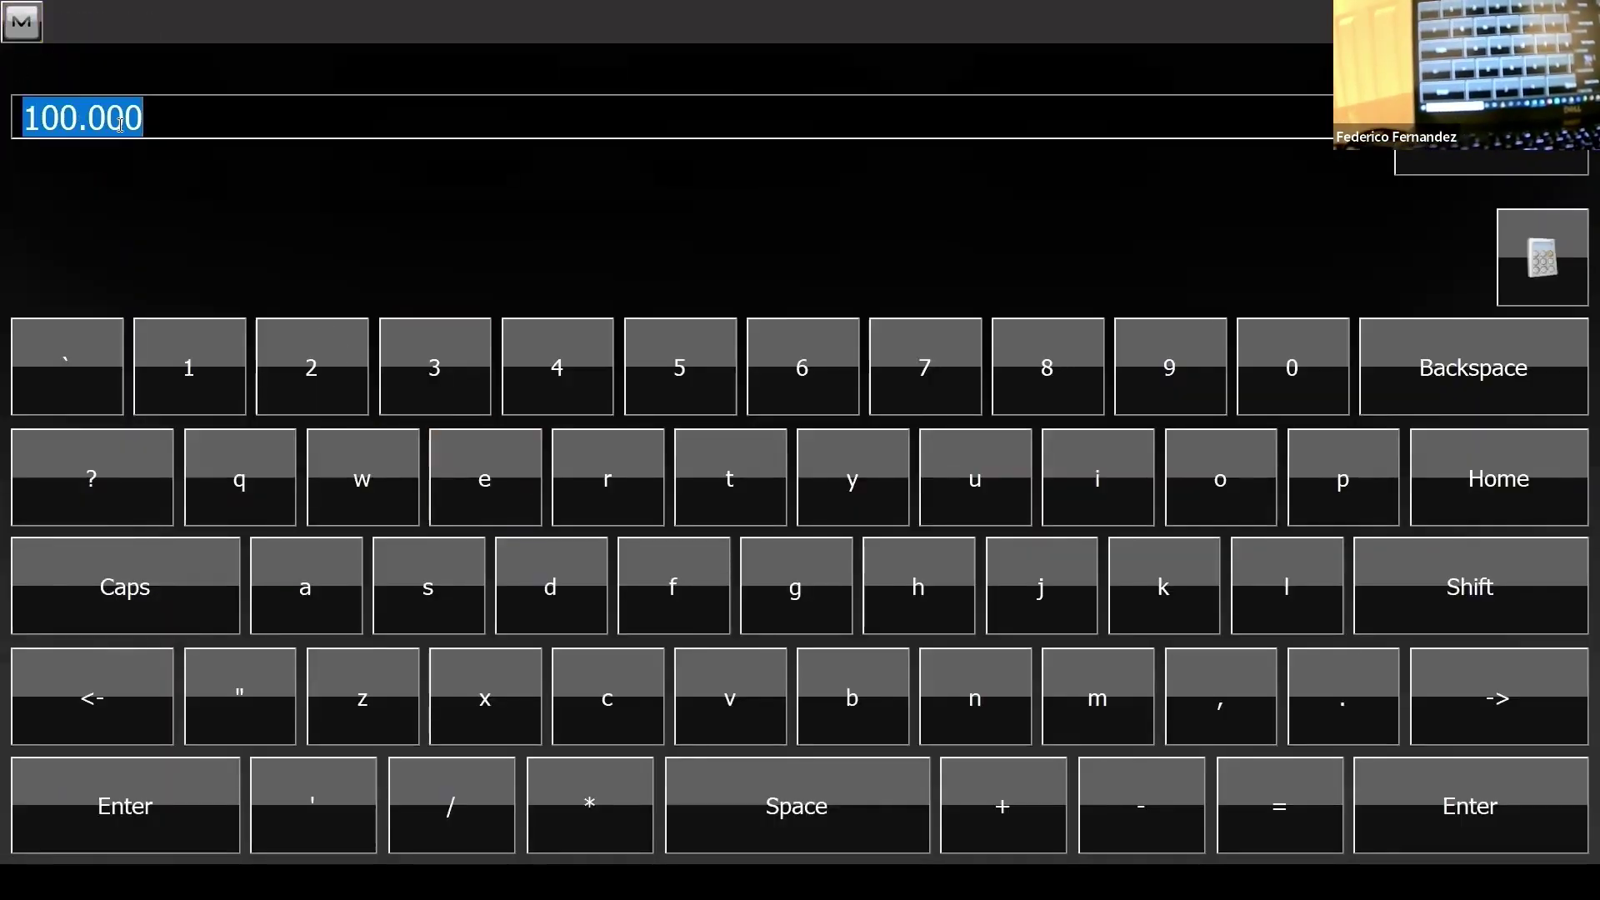
left_click(147, 122)
key("BackSpace")
key("BackSpace")
key("BackSpace")
key("BackSpace")
key("BackSpace")
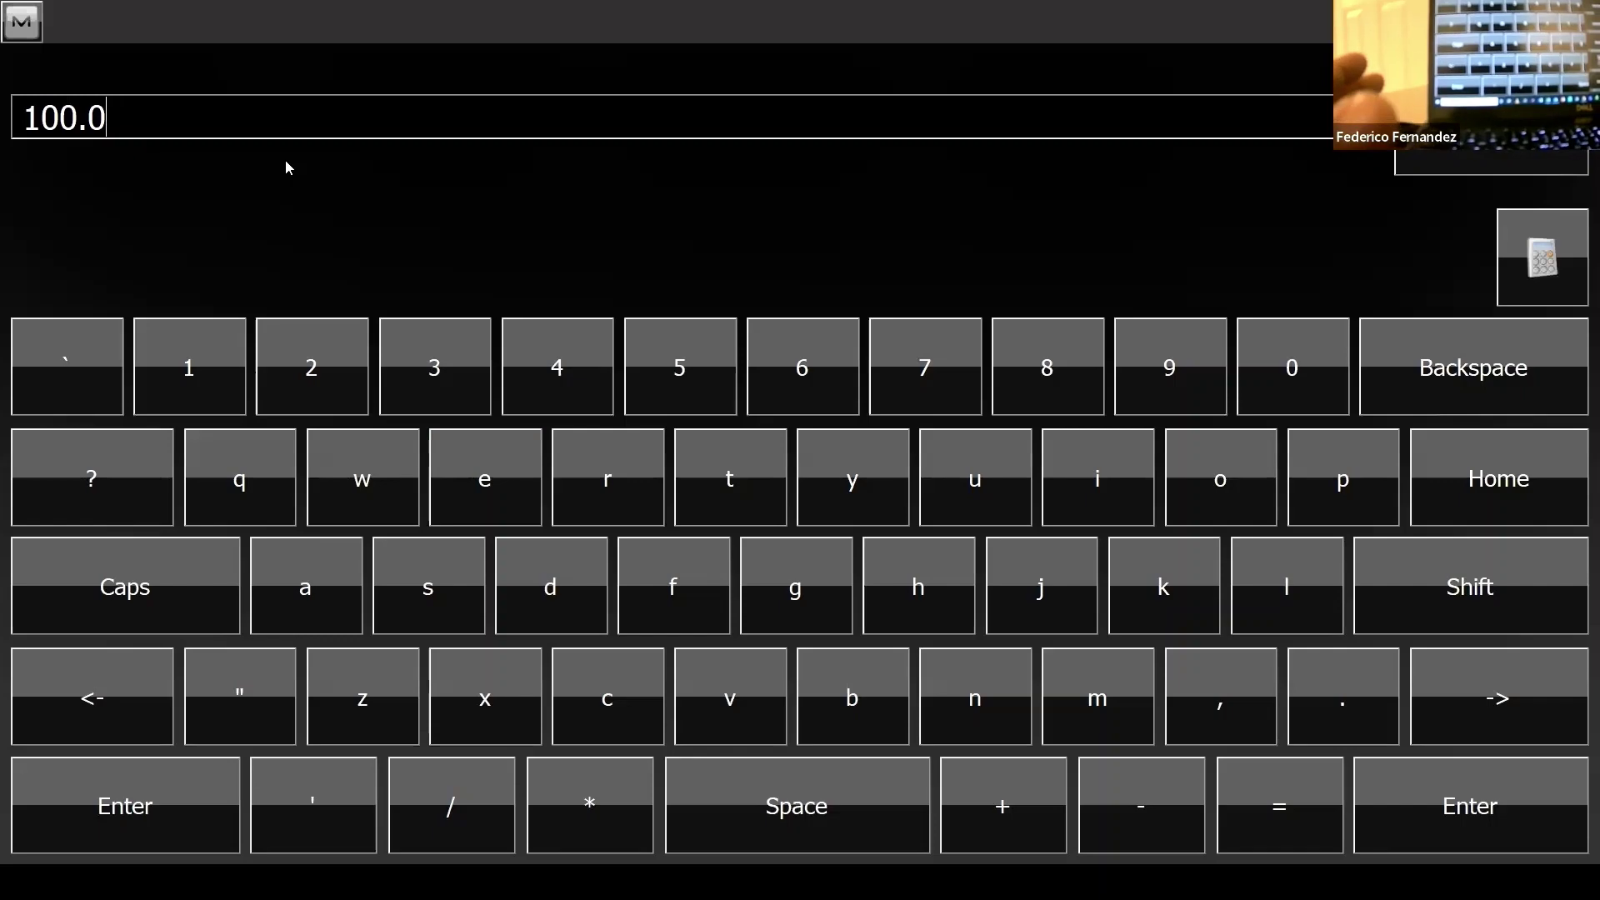
type("5")
key("Return")
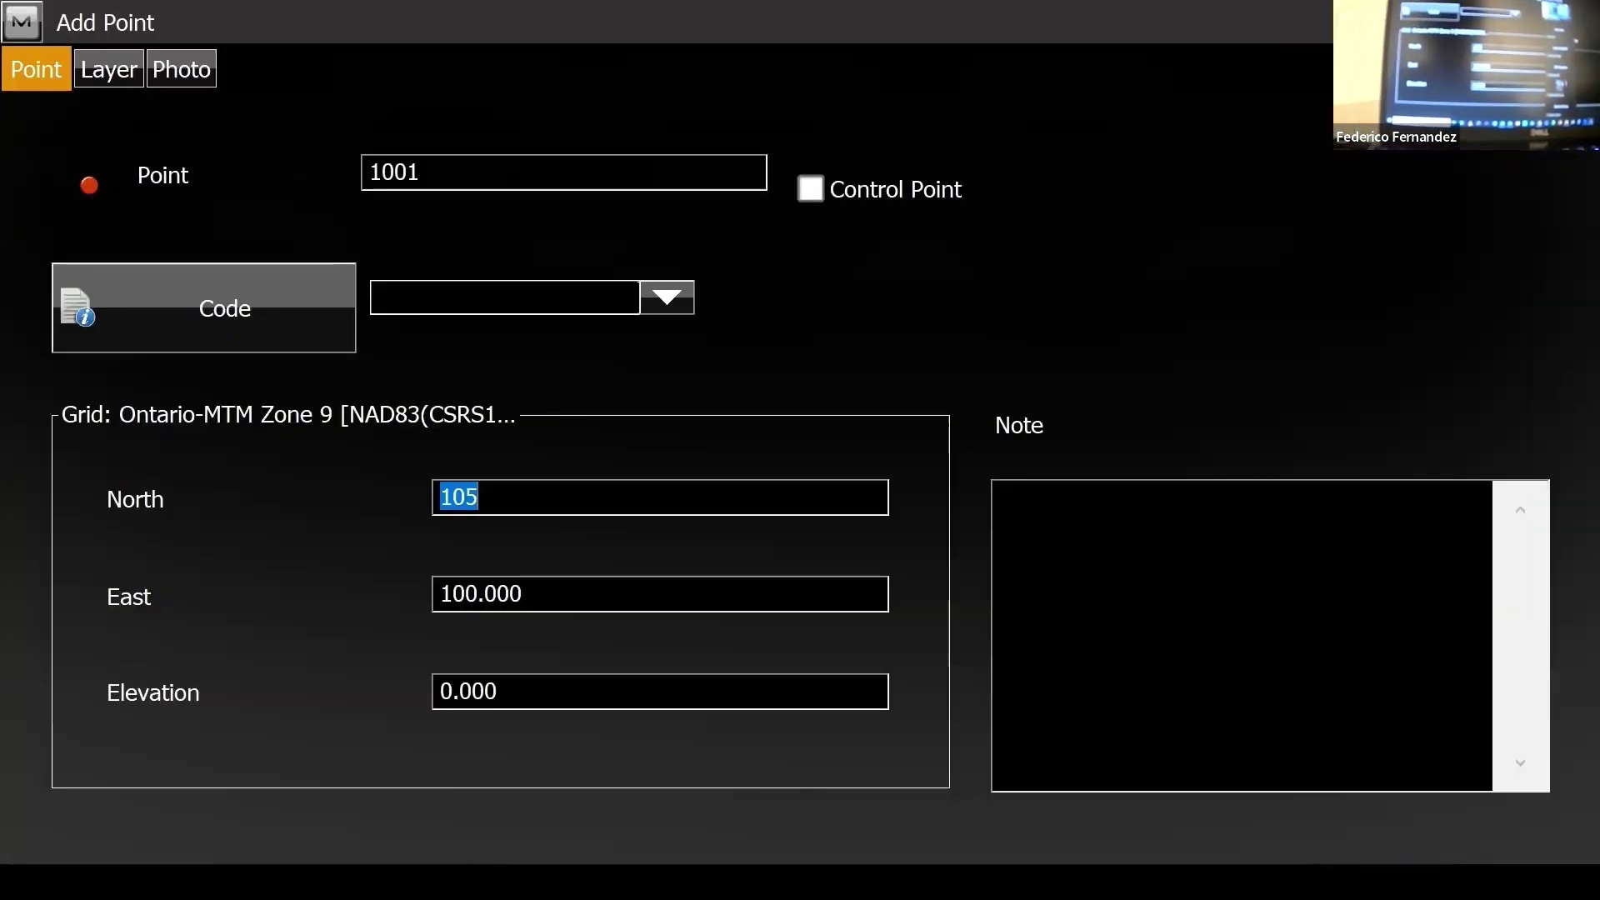
key("Return")
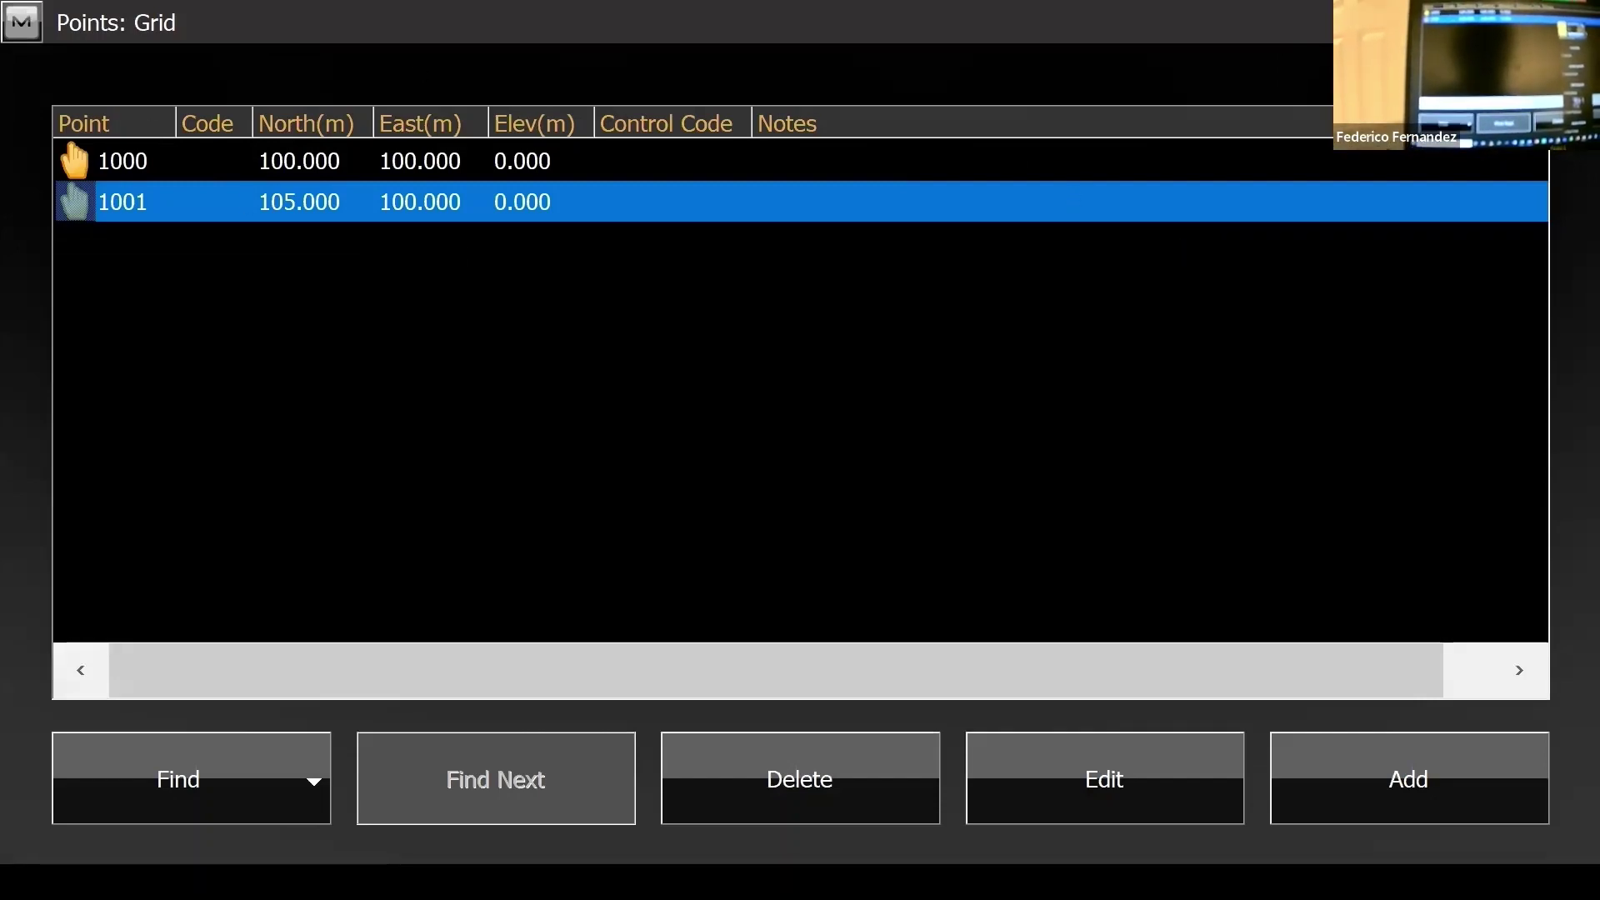
Leave the point list and view the stored points on the job map at full extent.
key("Escape")
key("Escape")
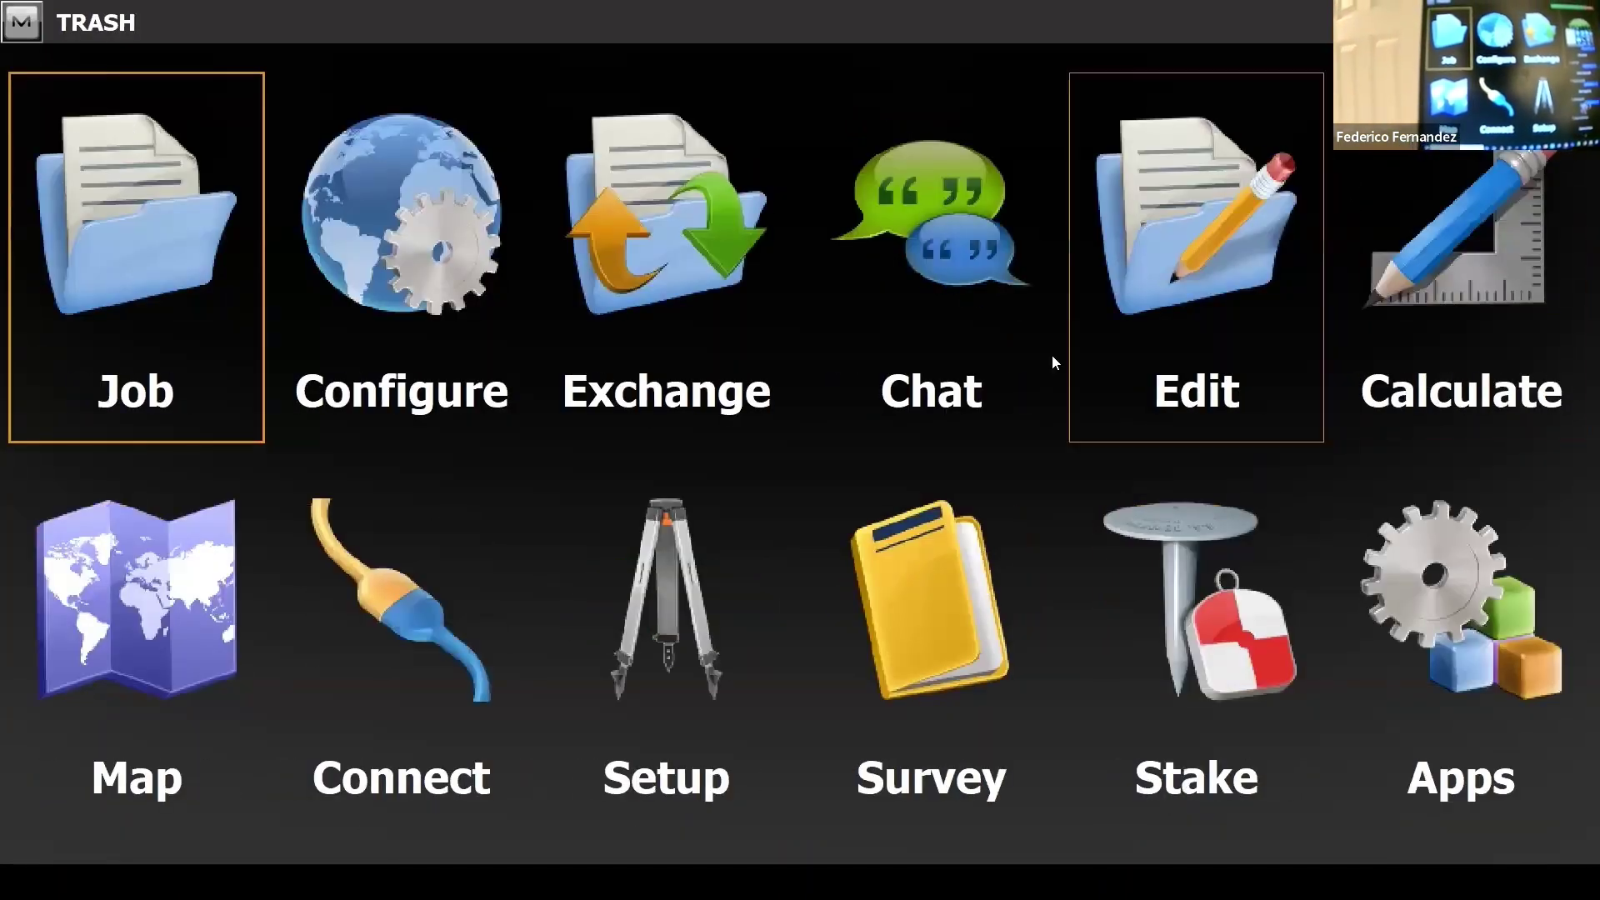
left_click(114, 608)
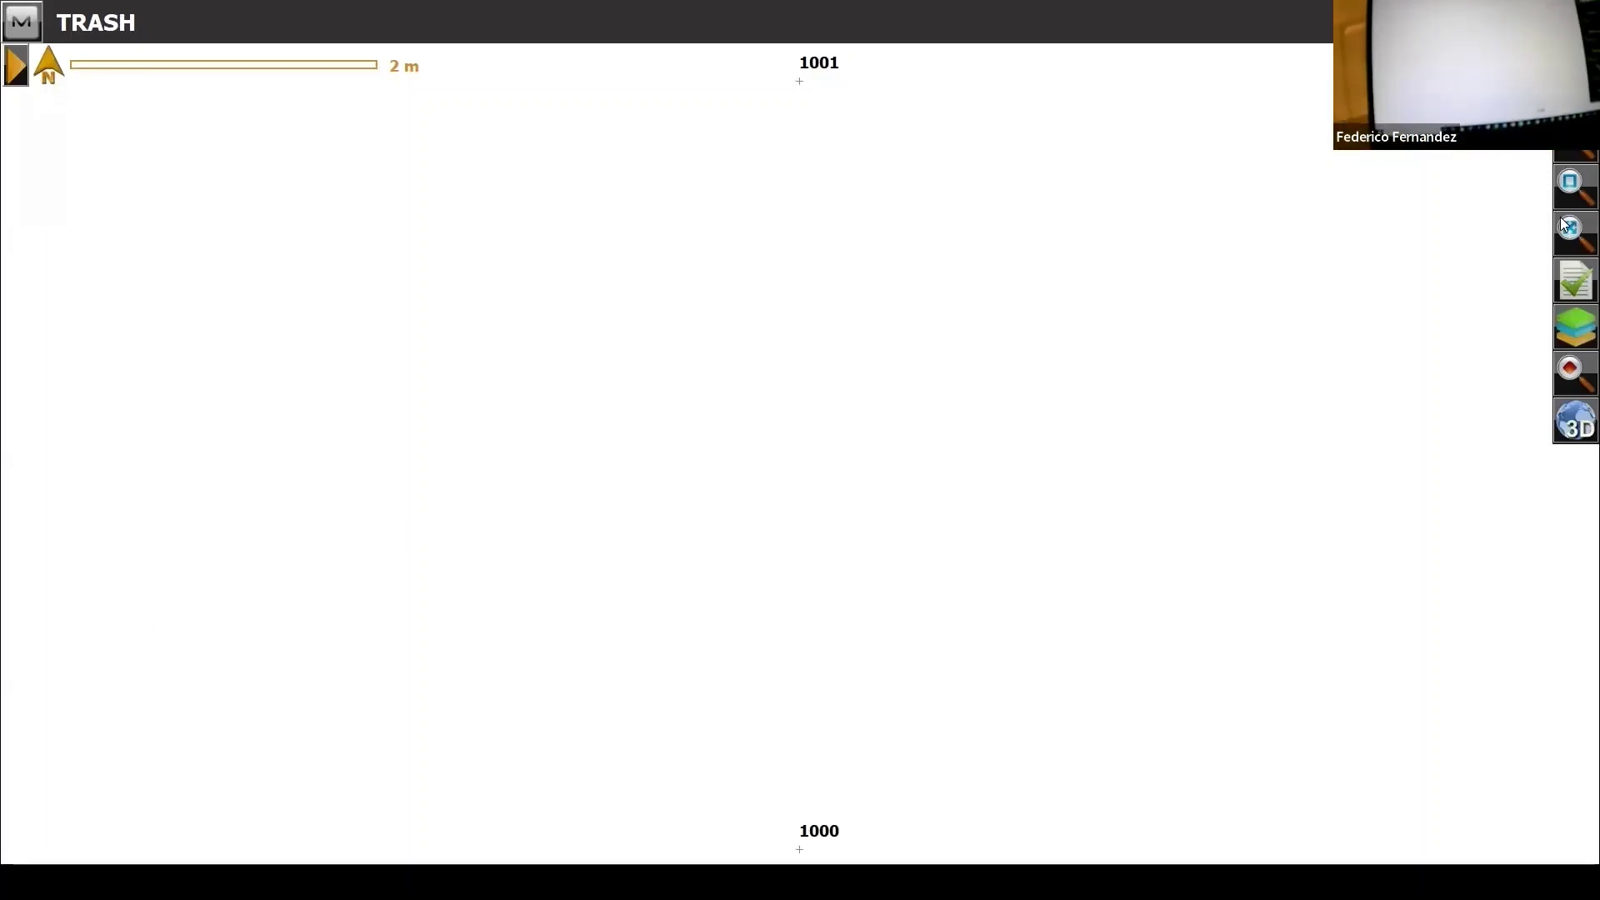
left_click(1575, 247)
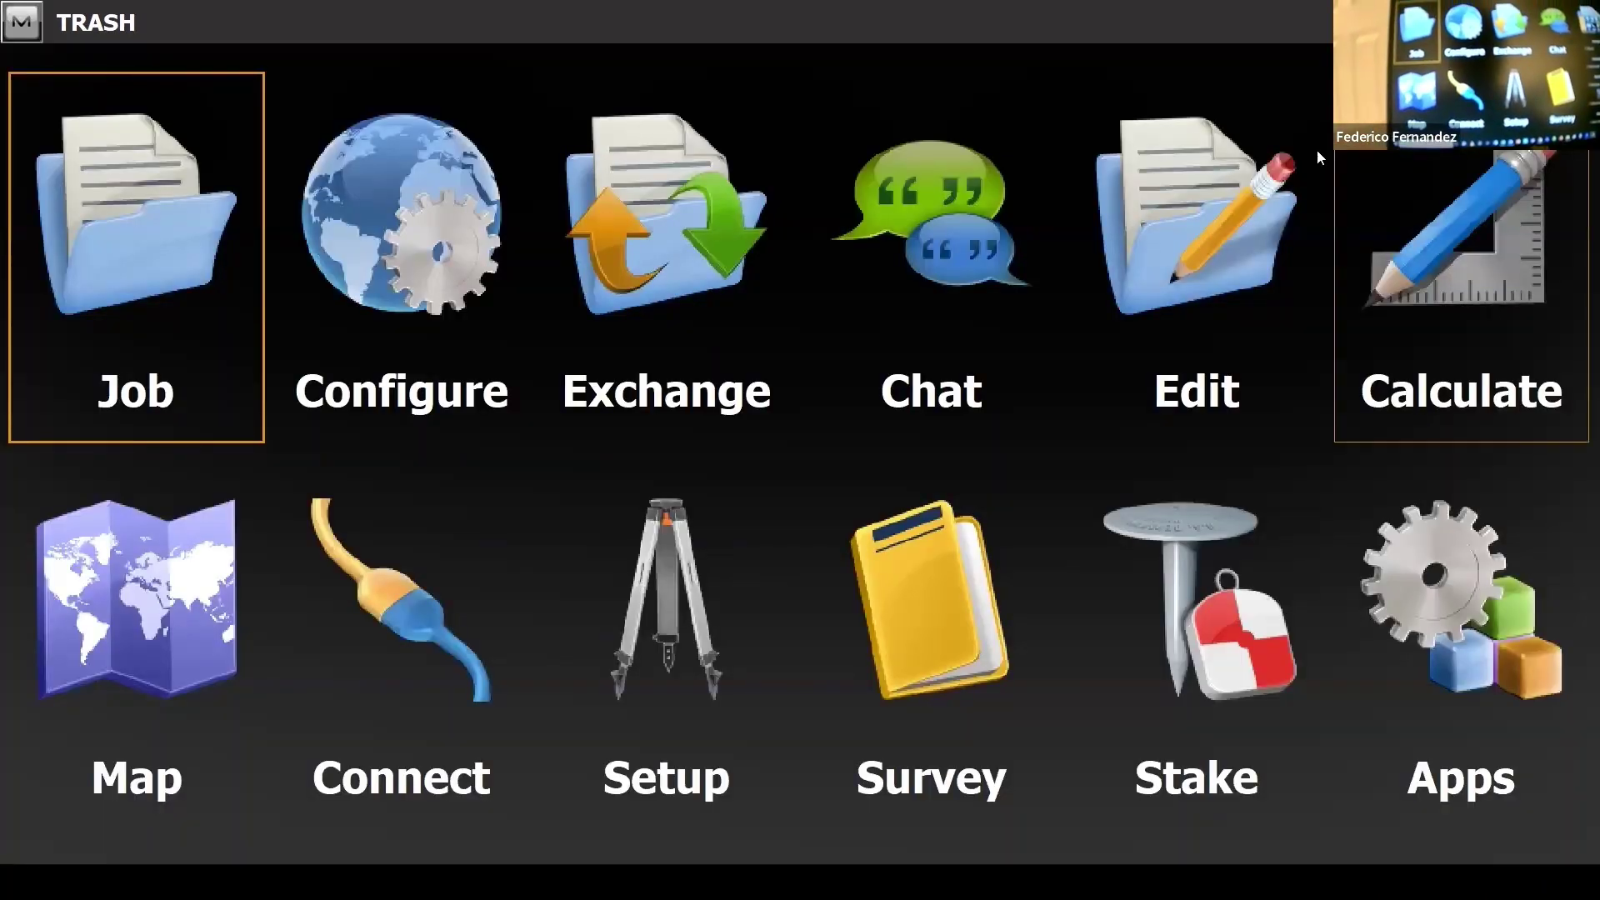
Start a backsight setup and pick point 1000 from the map as the occupation point.
left_click(667, 656)
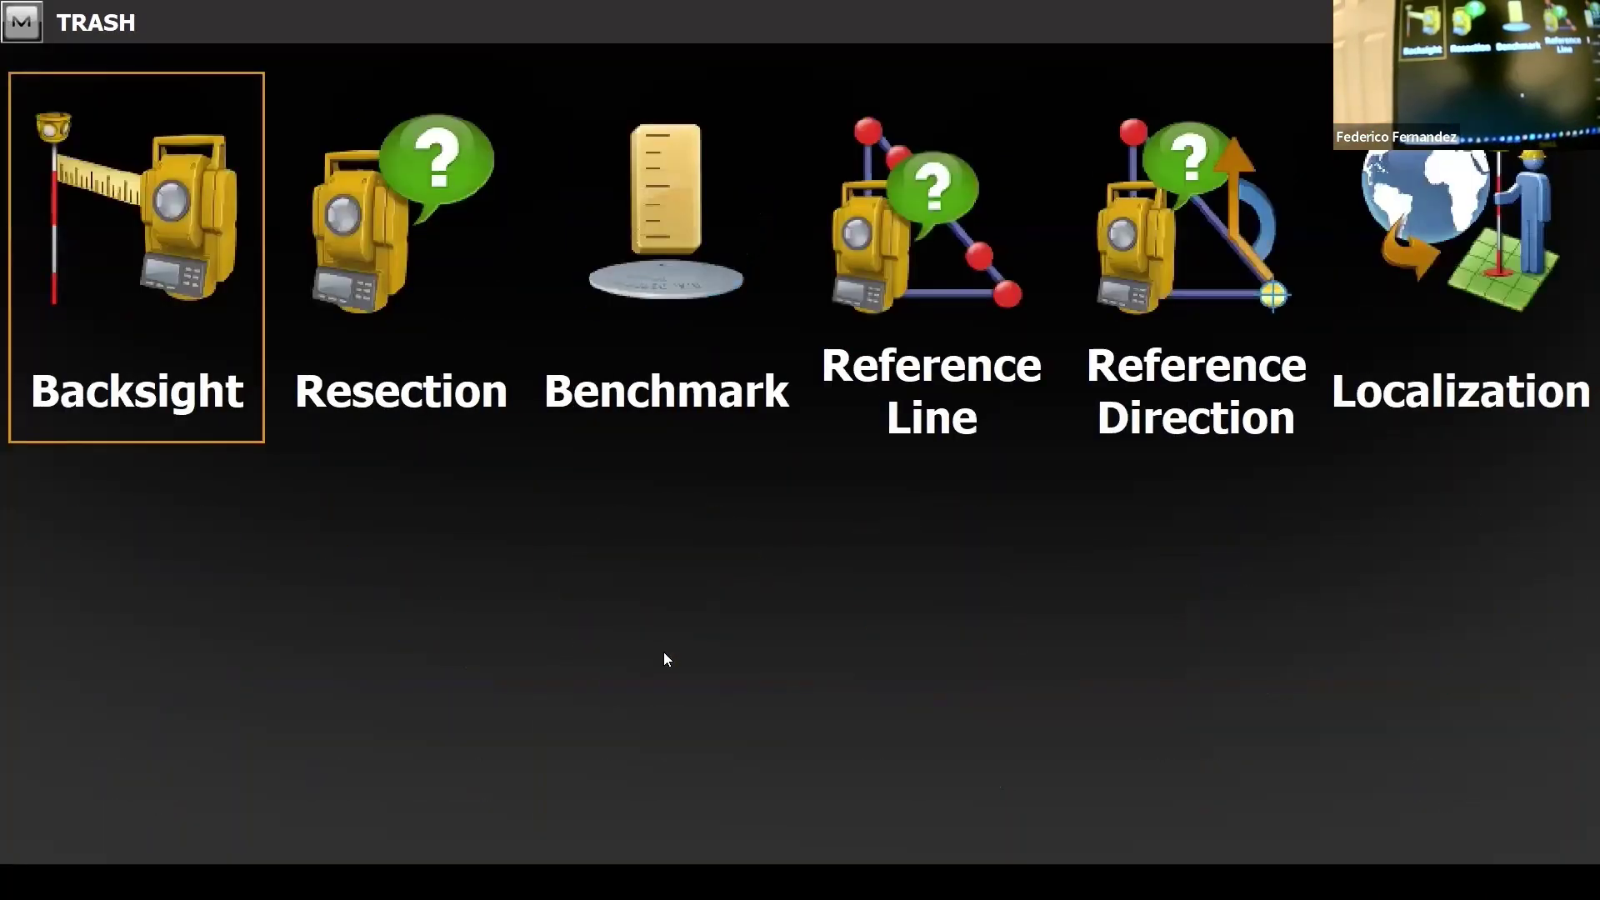
left_click(162, 254)
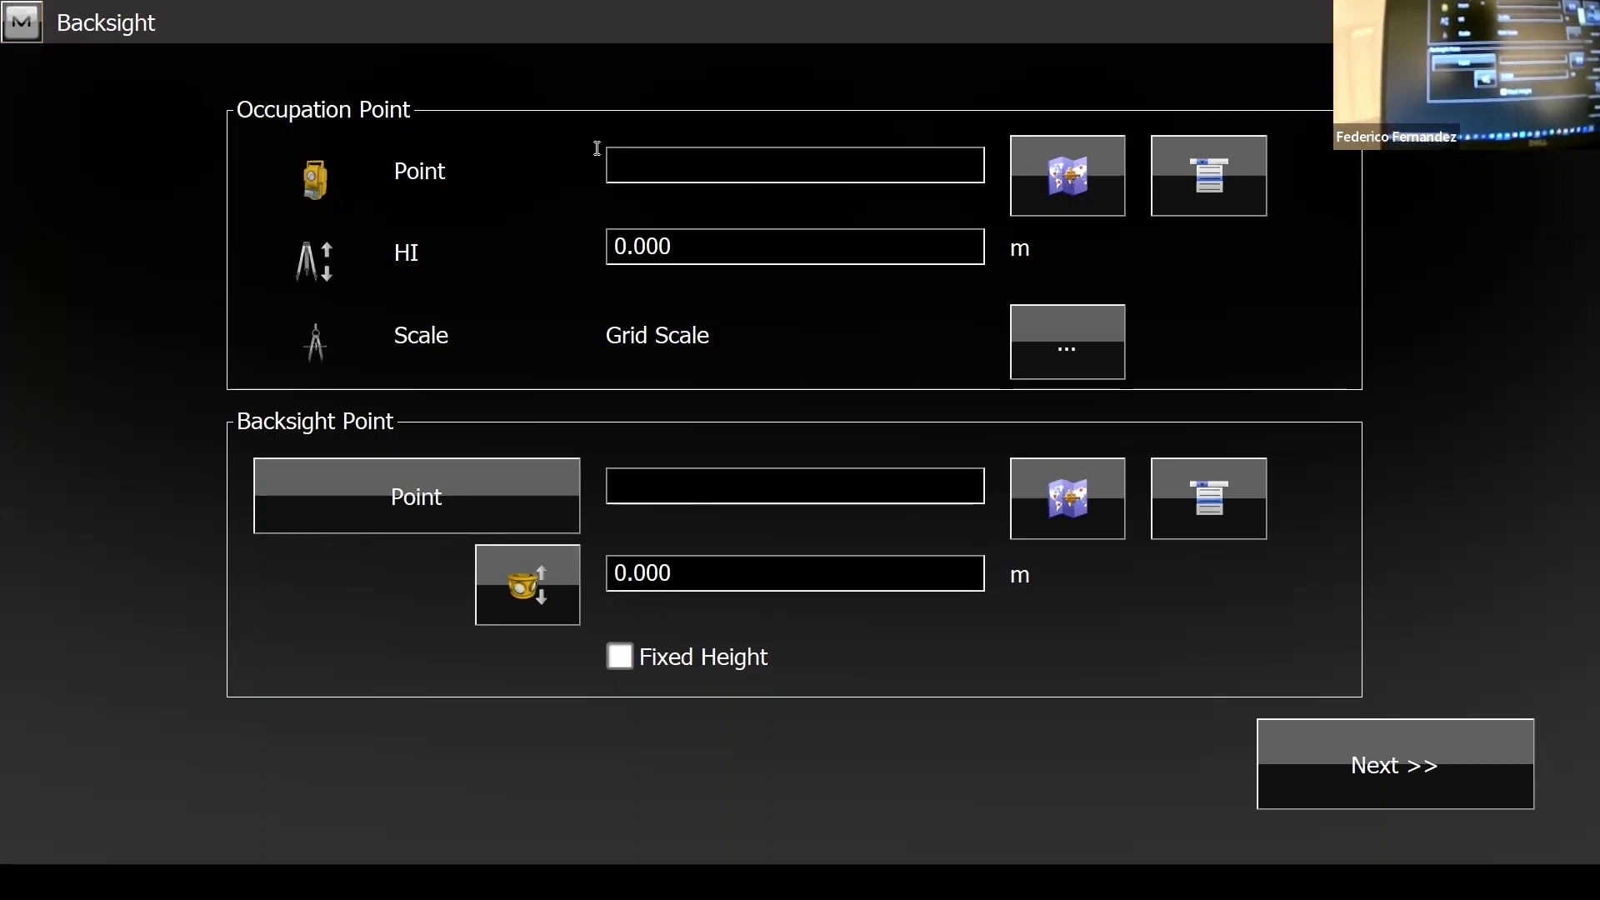
left_click(1059, 191)
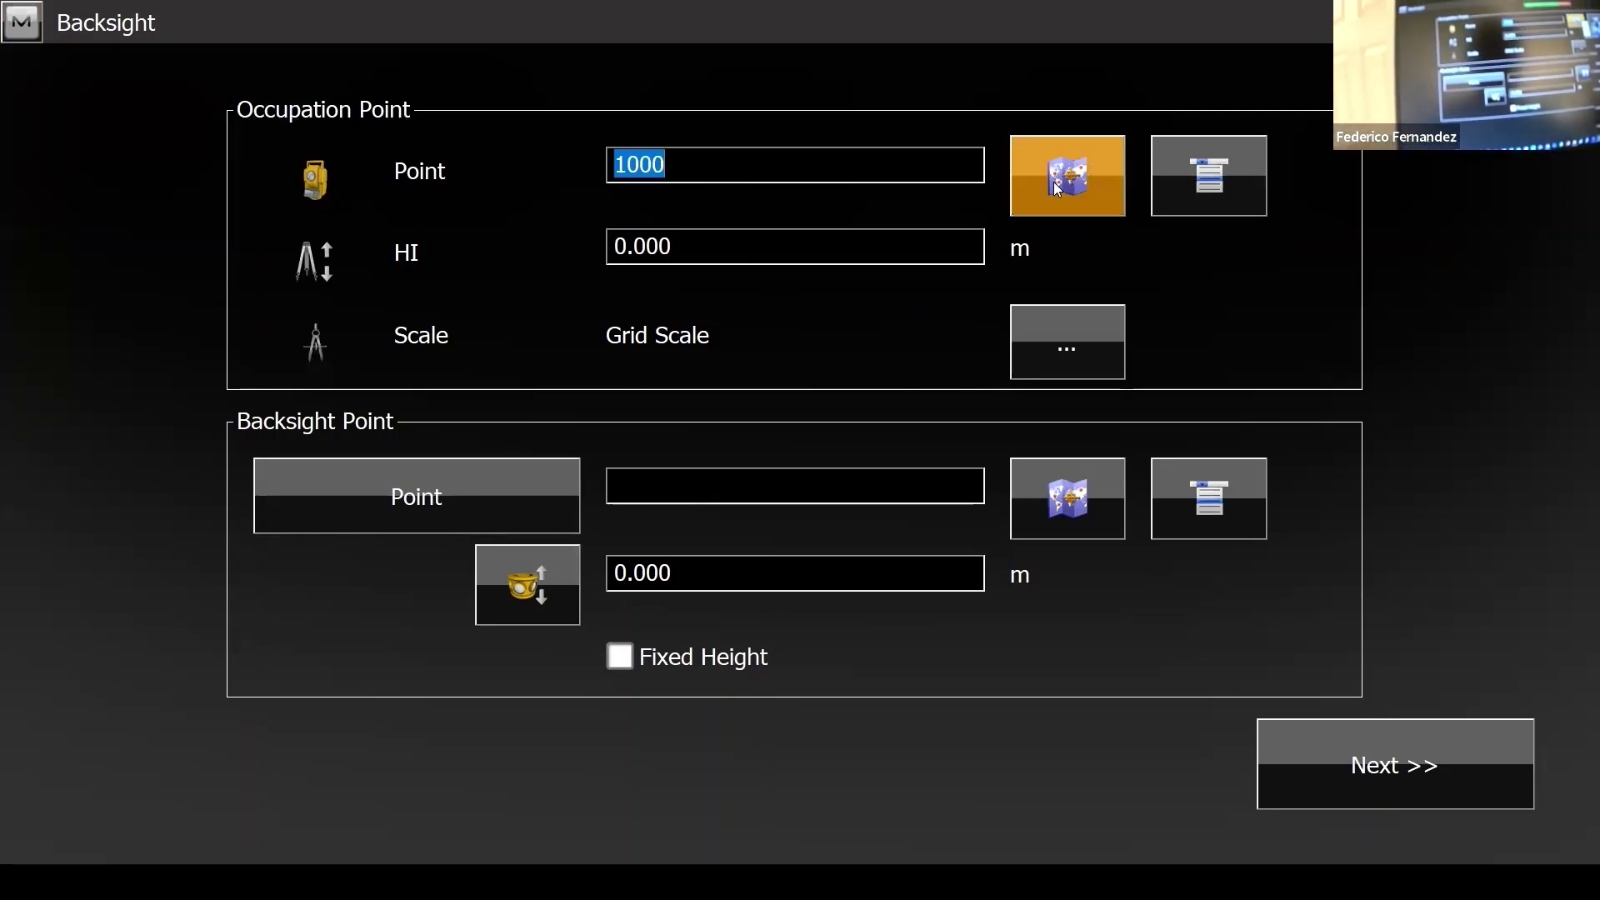
left_click(1067, 184)
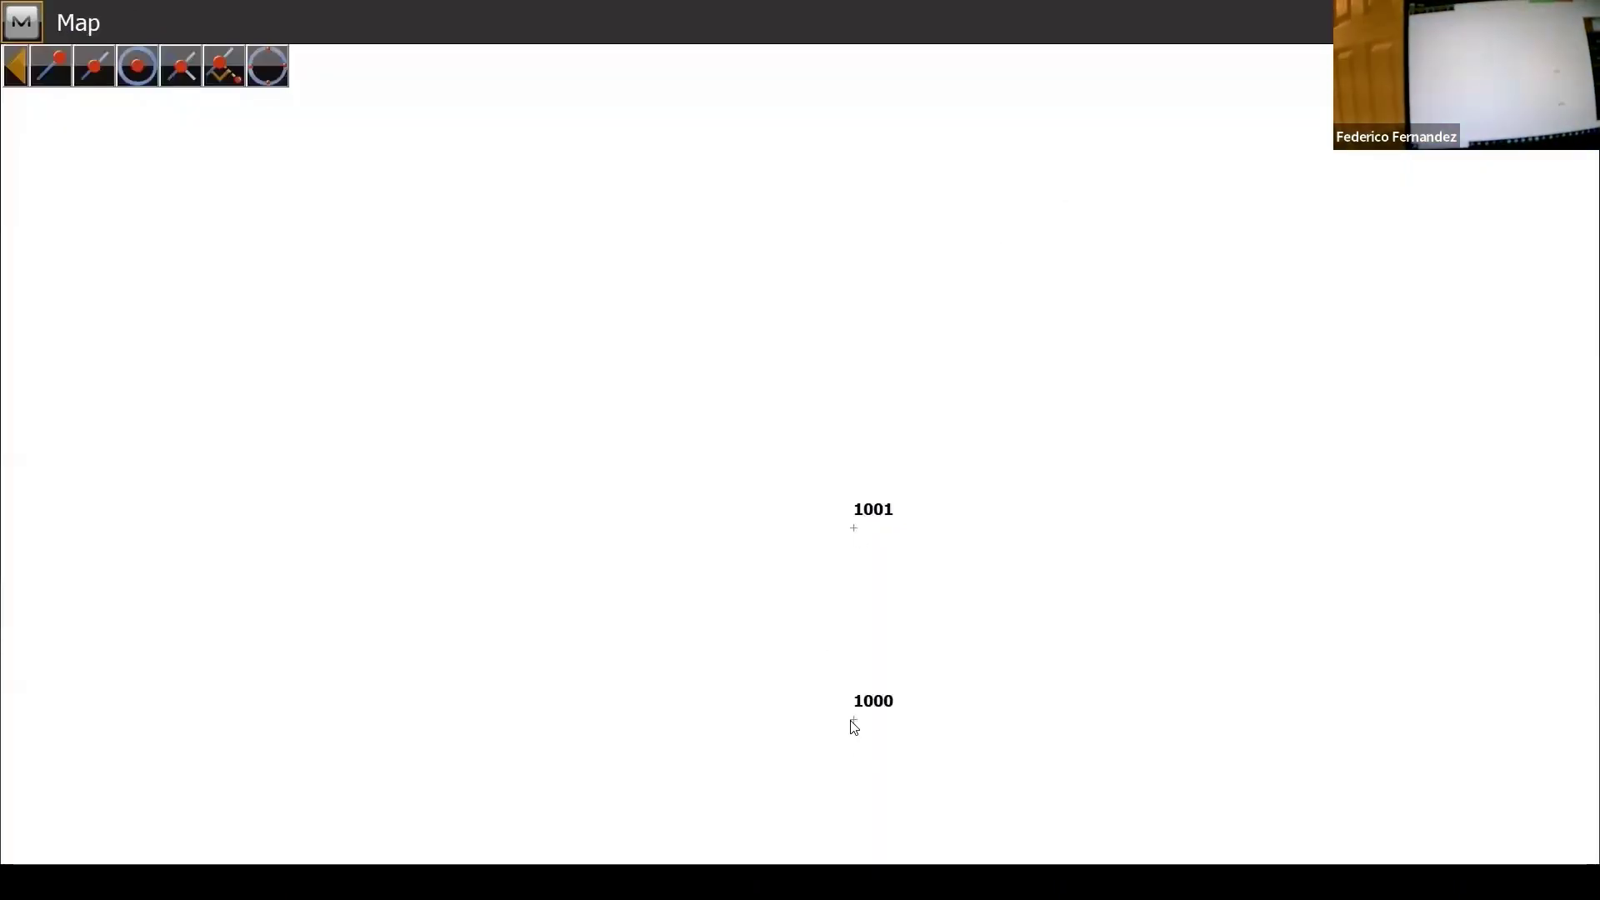
left_click(854, 722)
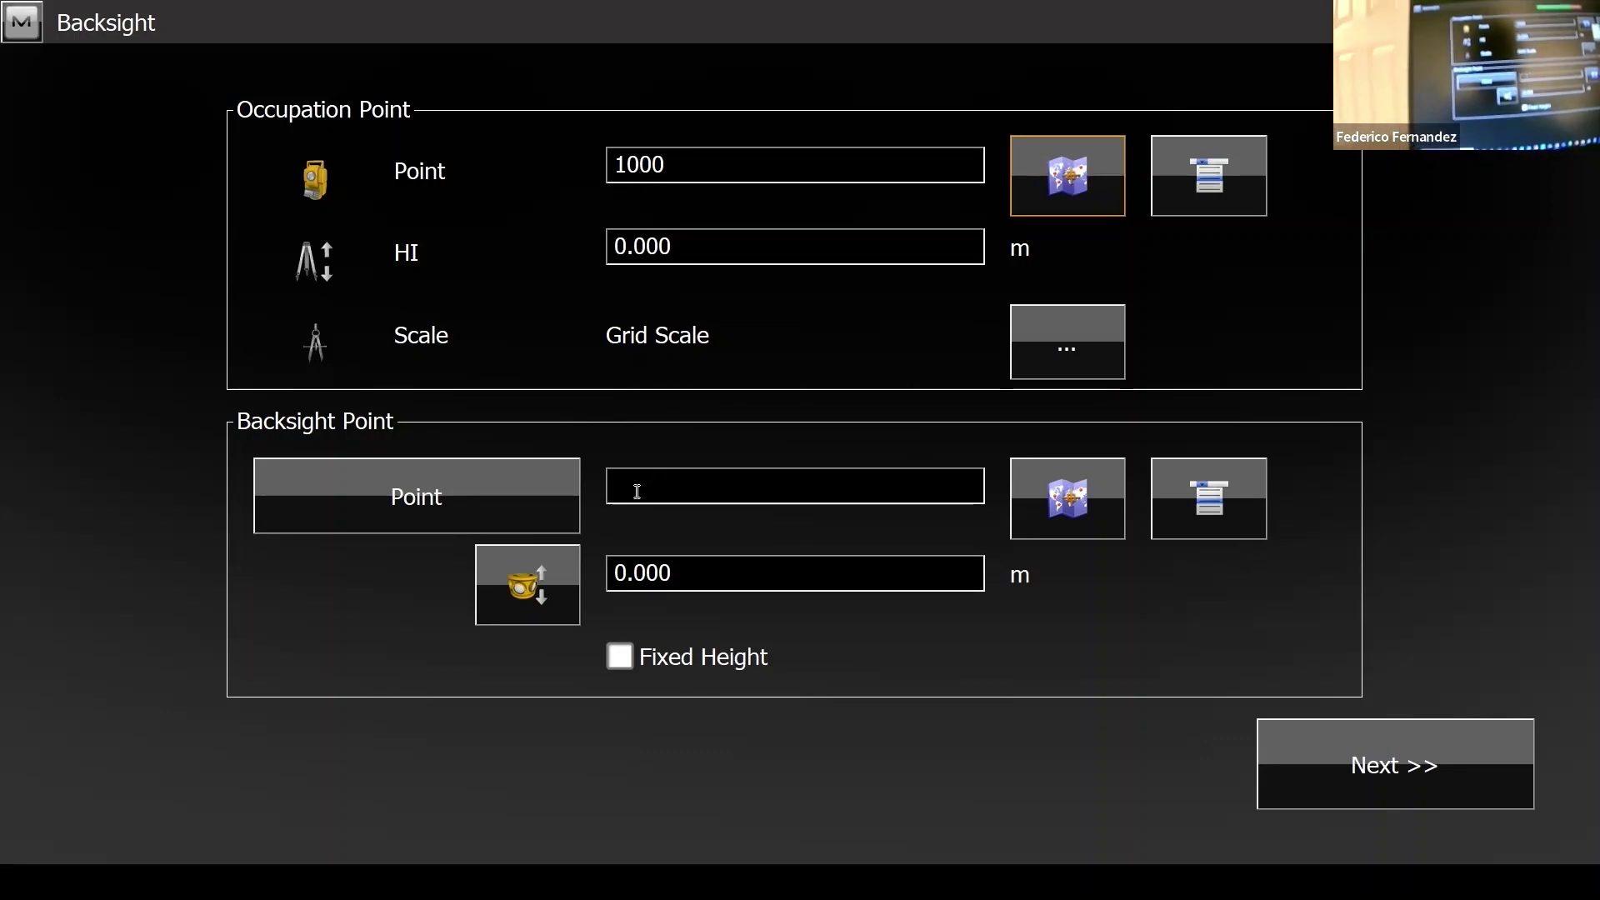
Pick point 1001 from the map as the backsight point and accept its name.
left_click(1067, 498)
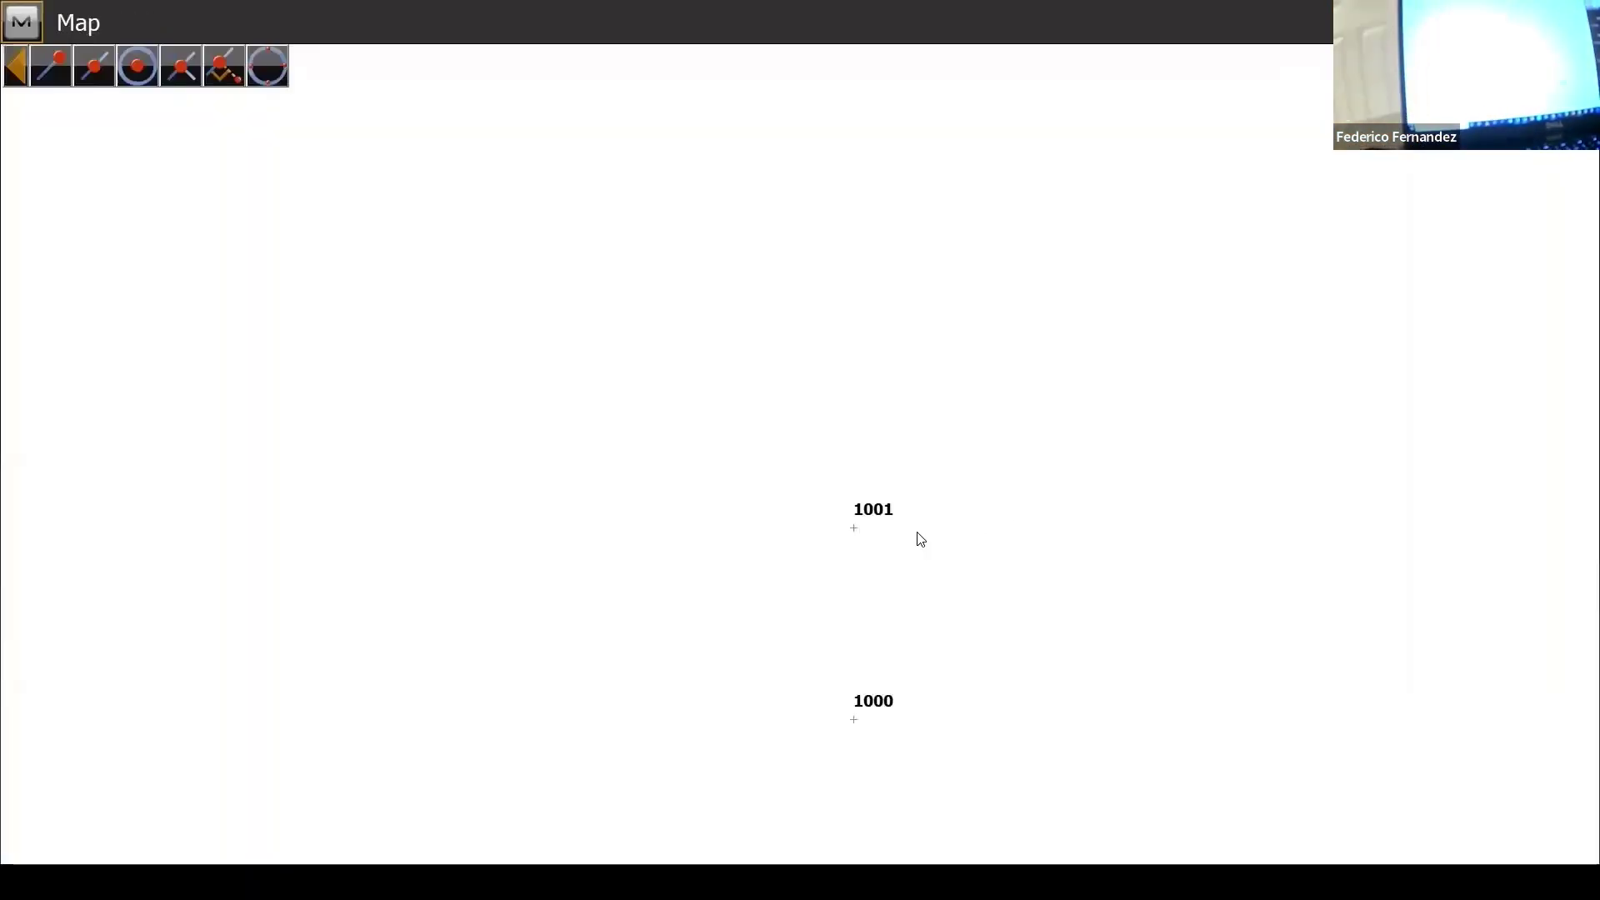
left_click(851, 531)
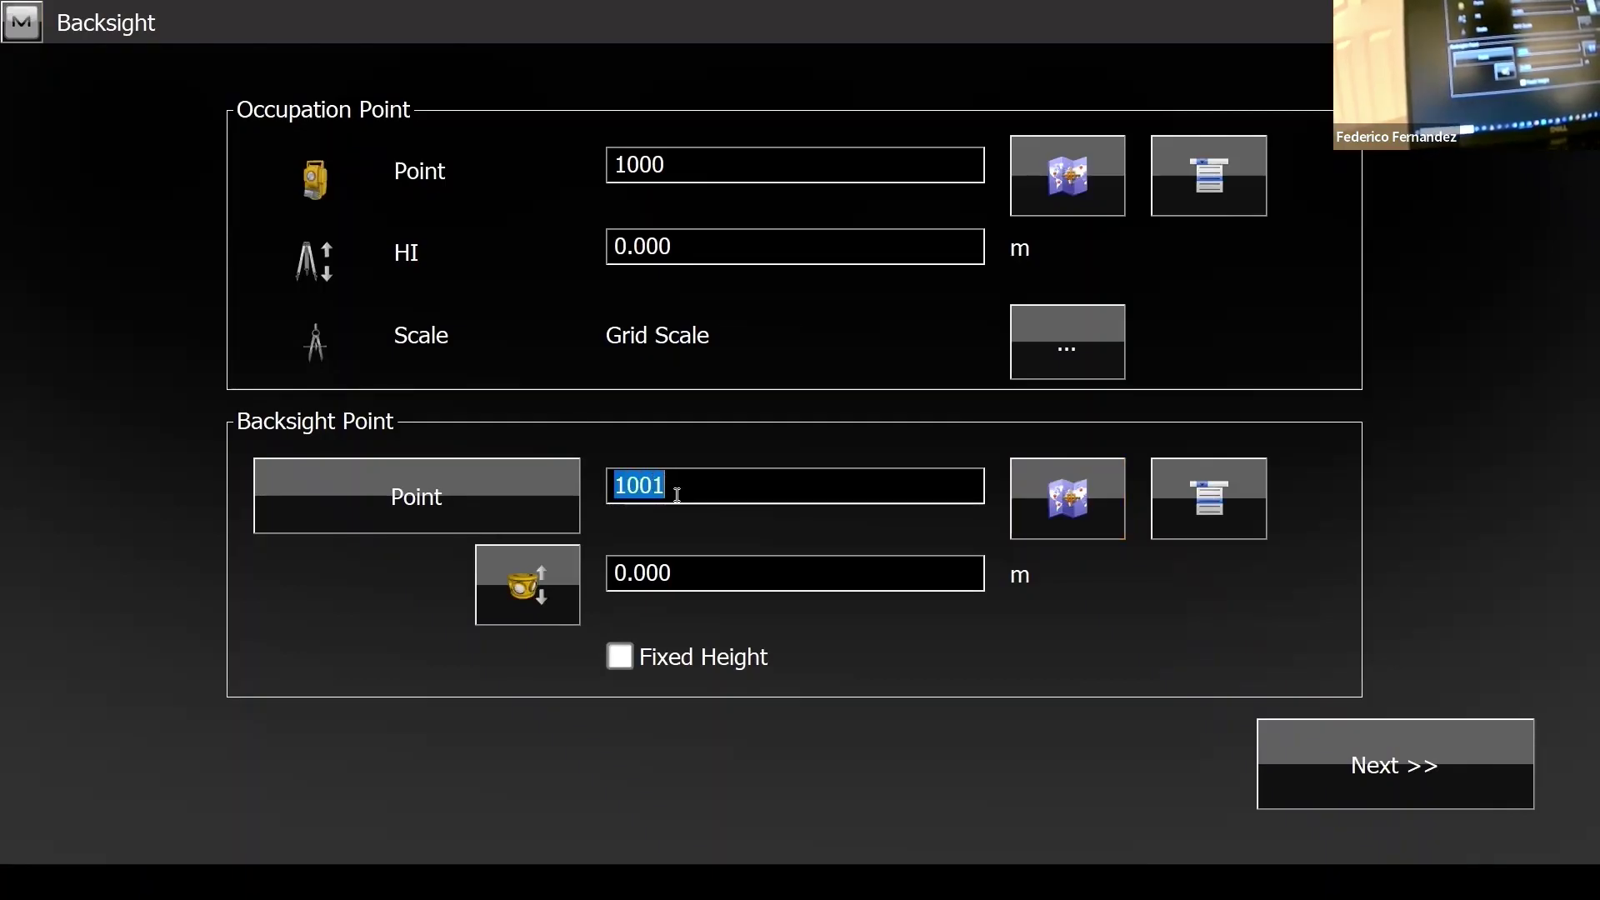
left_click(674, 492)
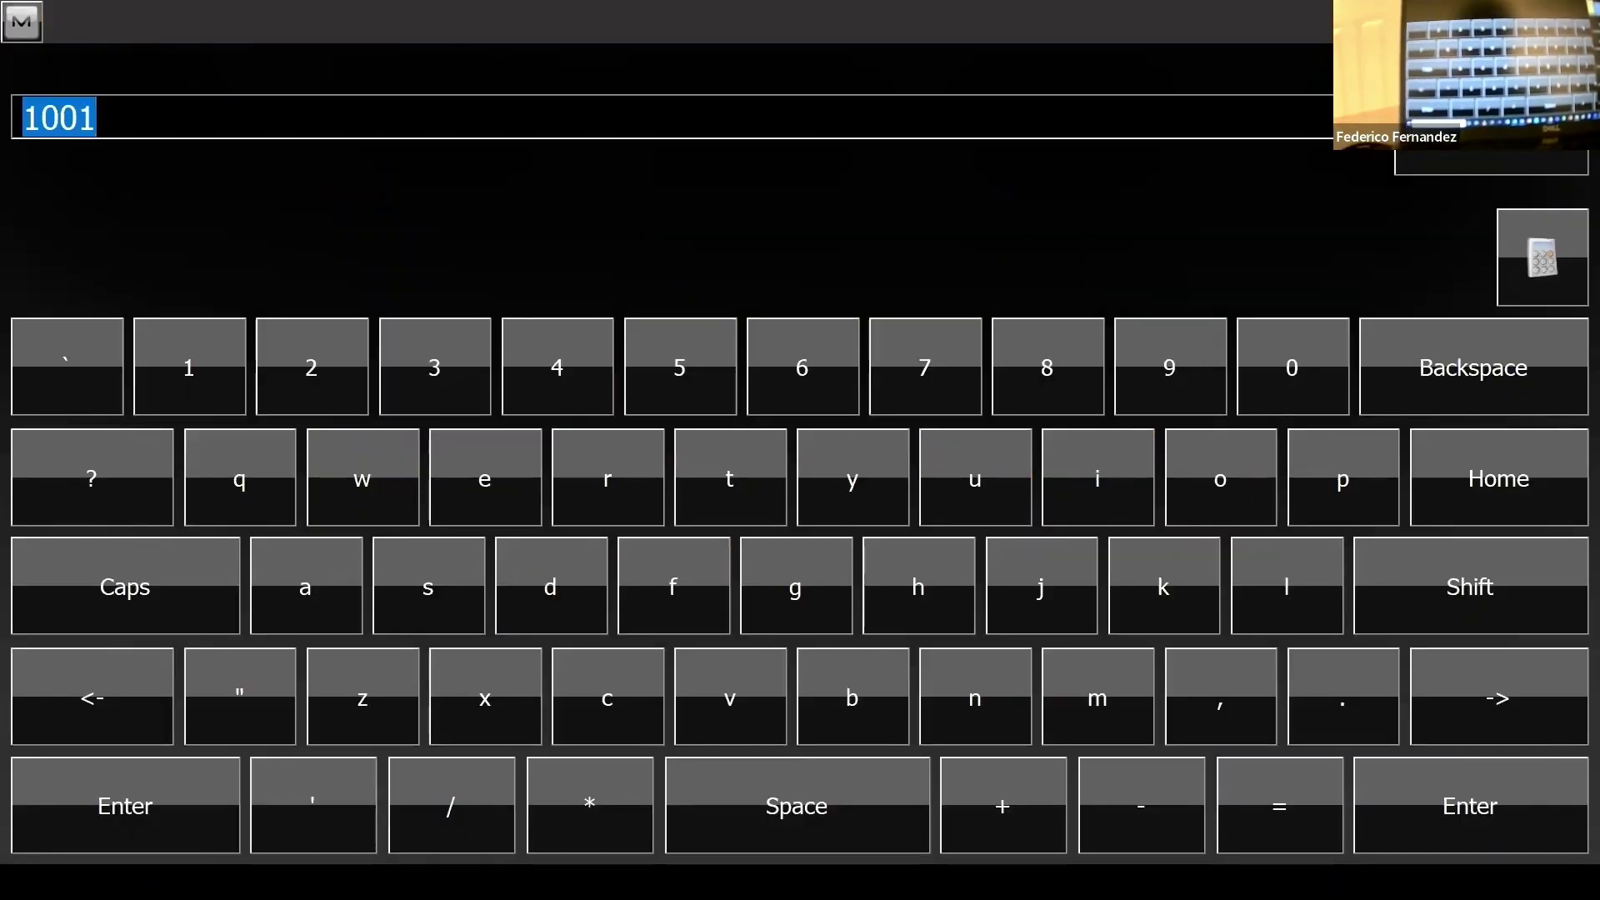
key("Return")
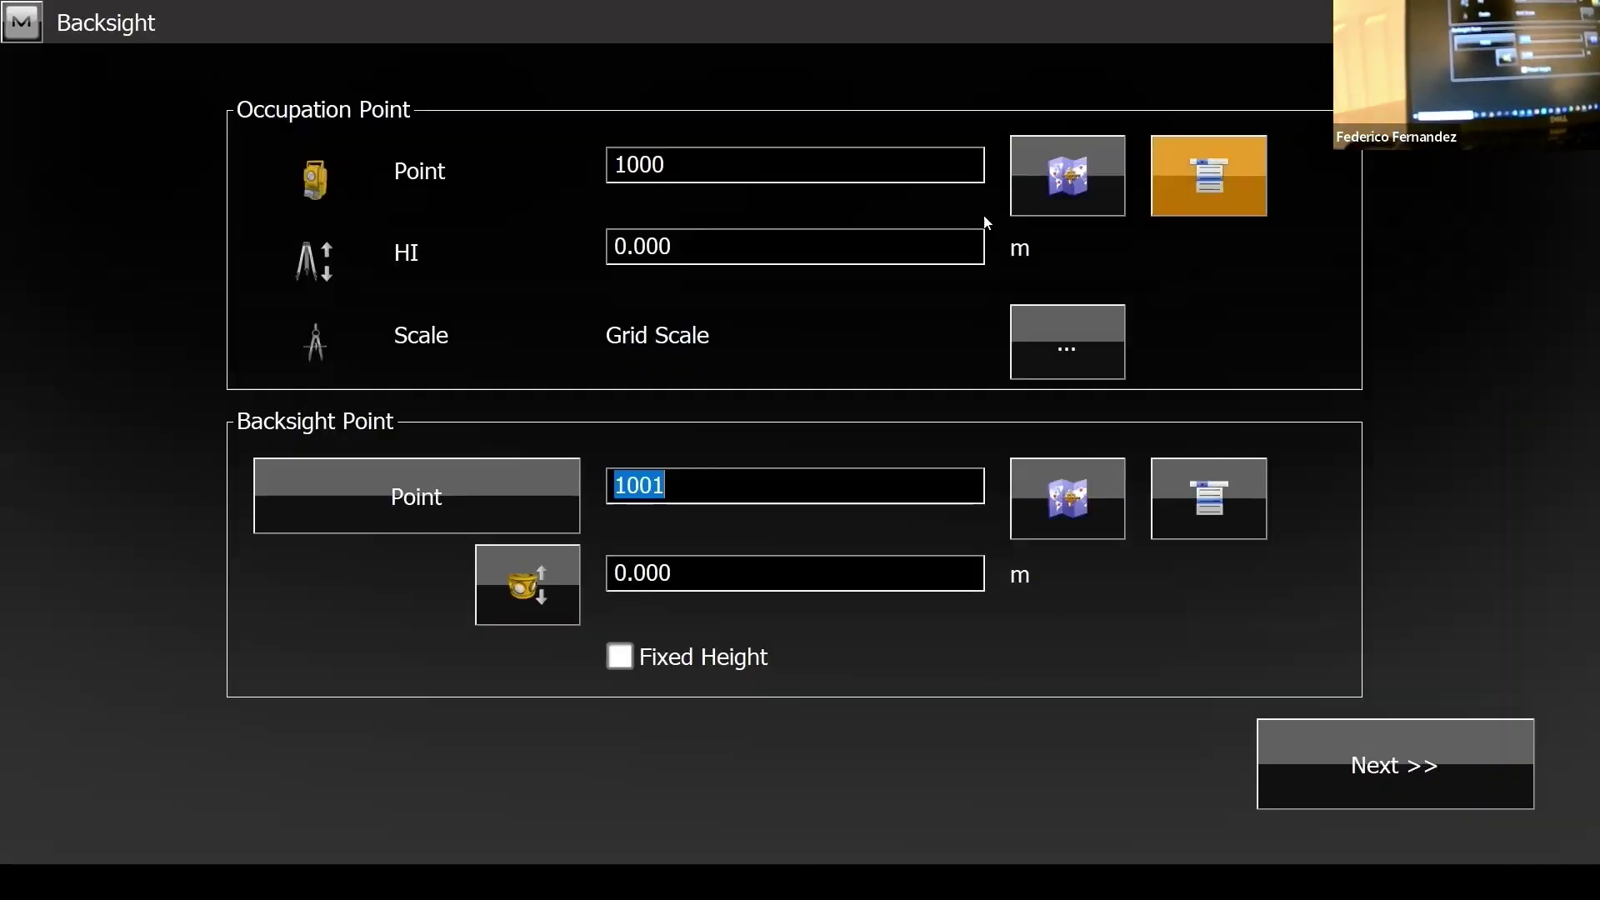
Set the instrument height at the occupation point to 1.5 m.
left_click(662, 250)
left_click_drag(617, 248, 664, 248)
double_click(664, 249)
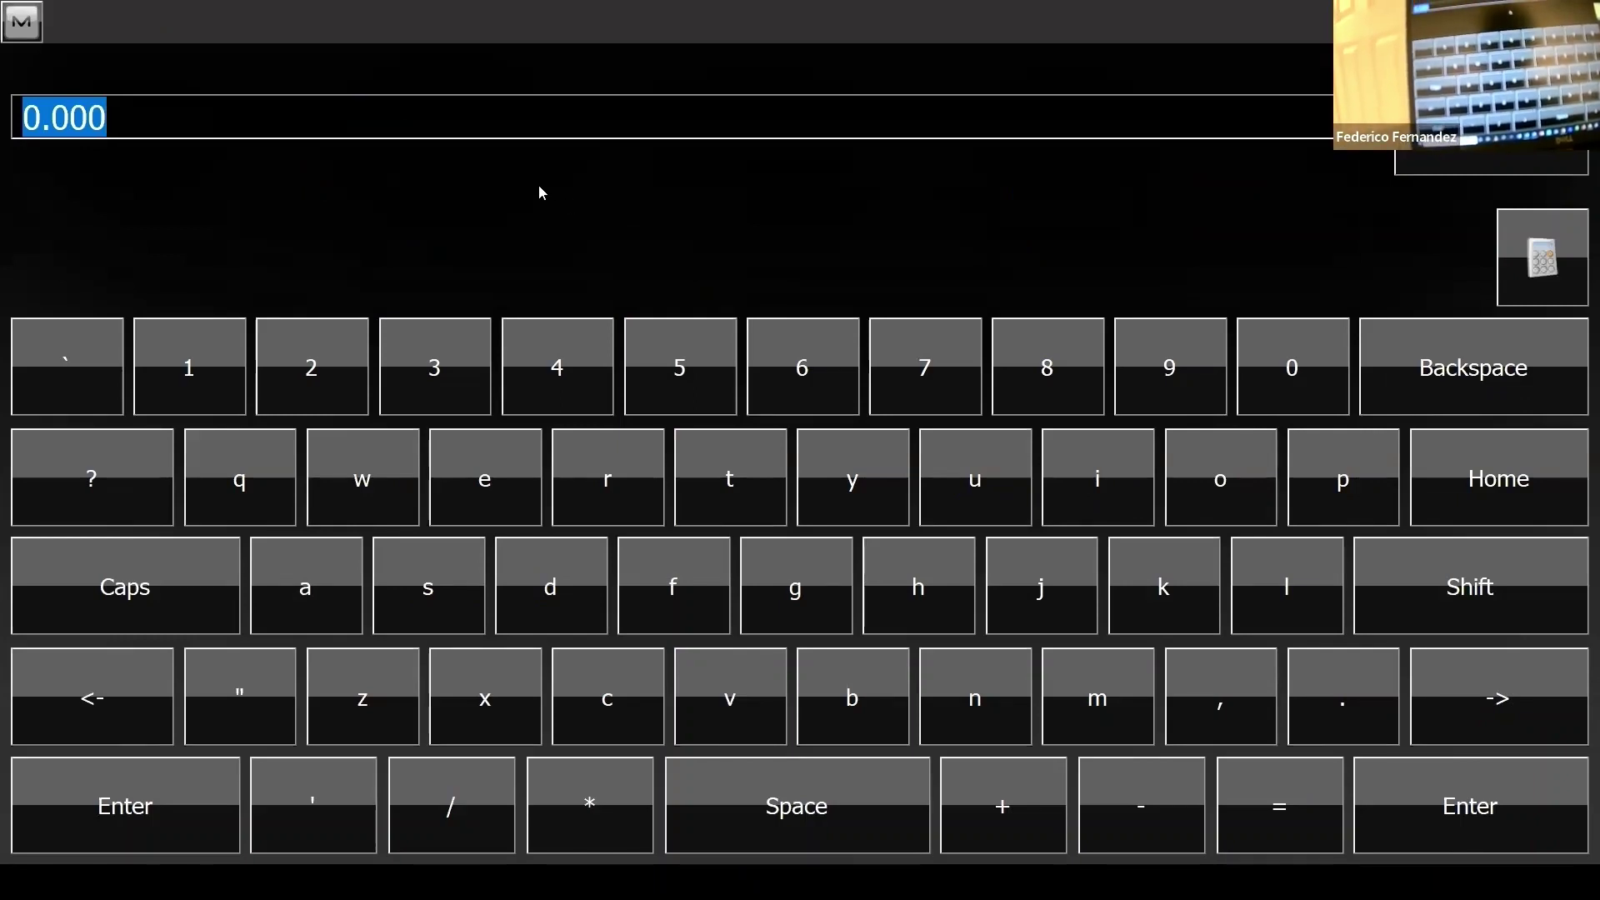
type("1.5")
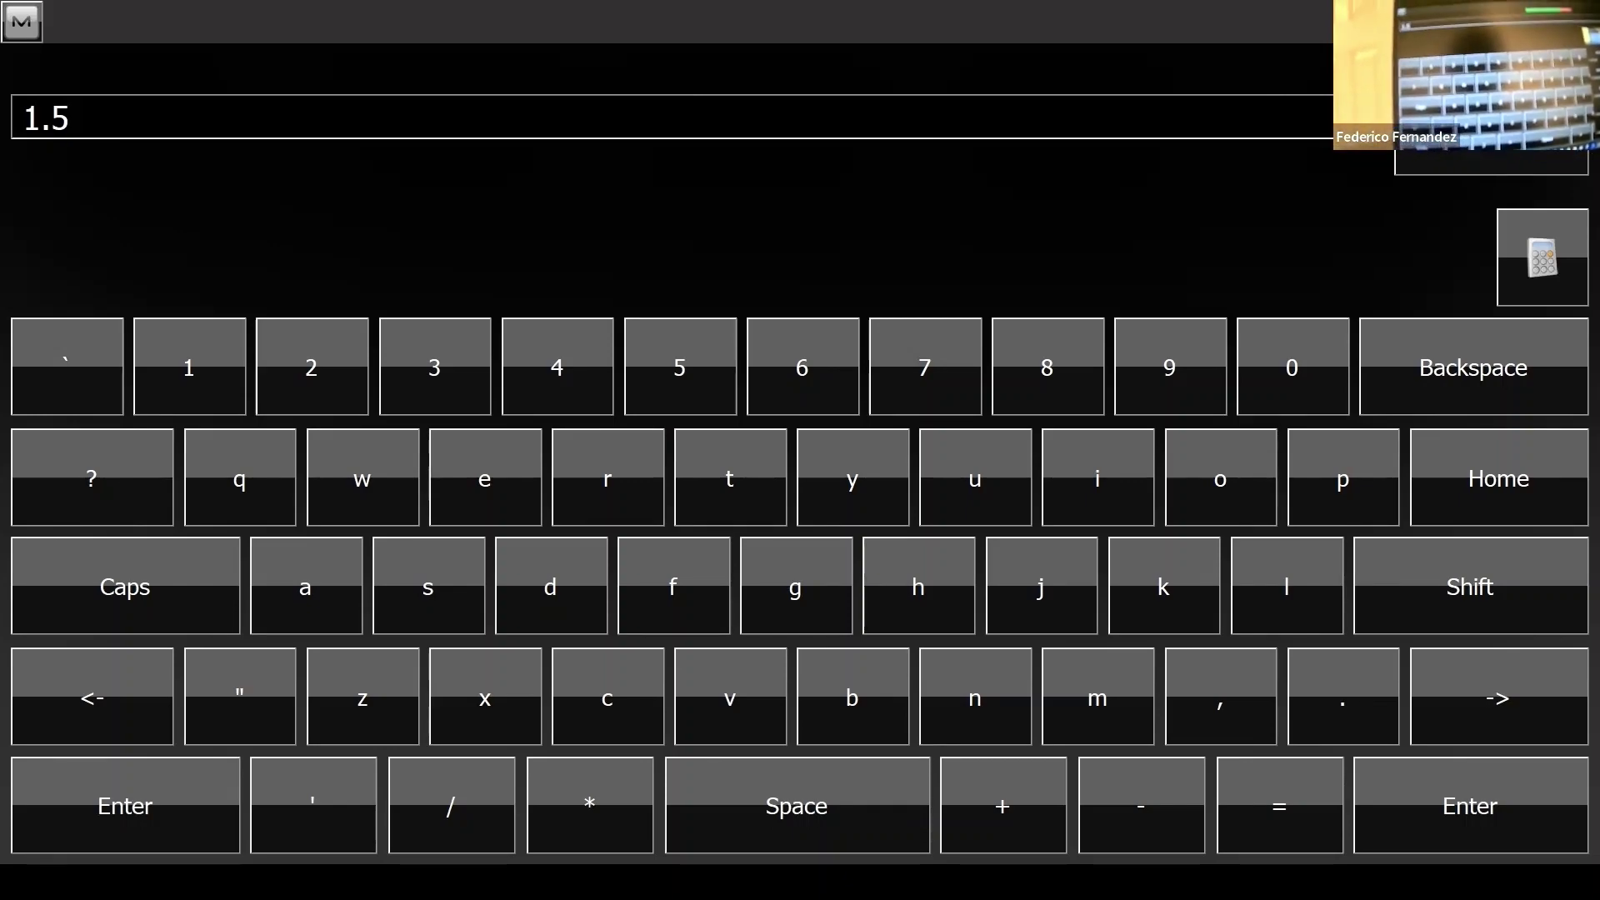
key("Return")
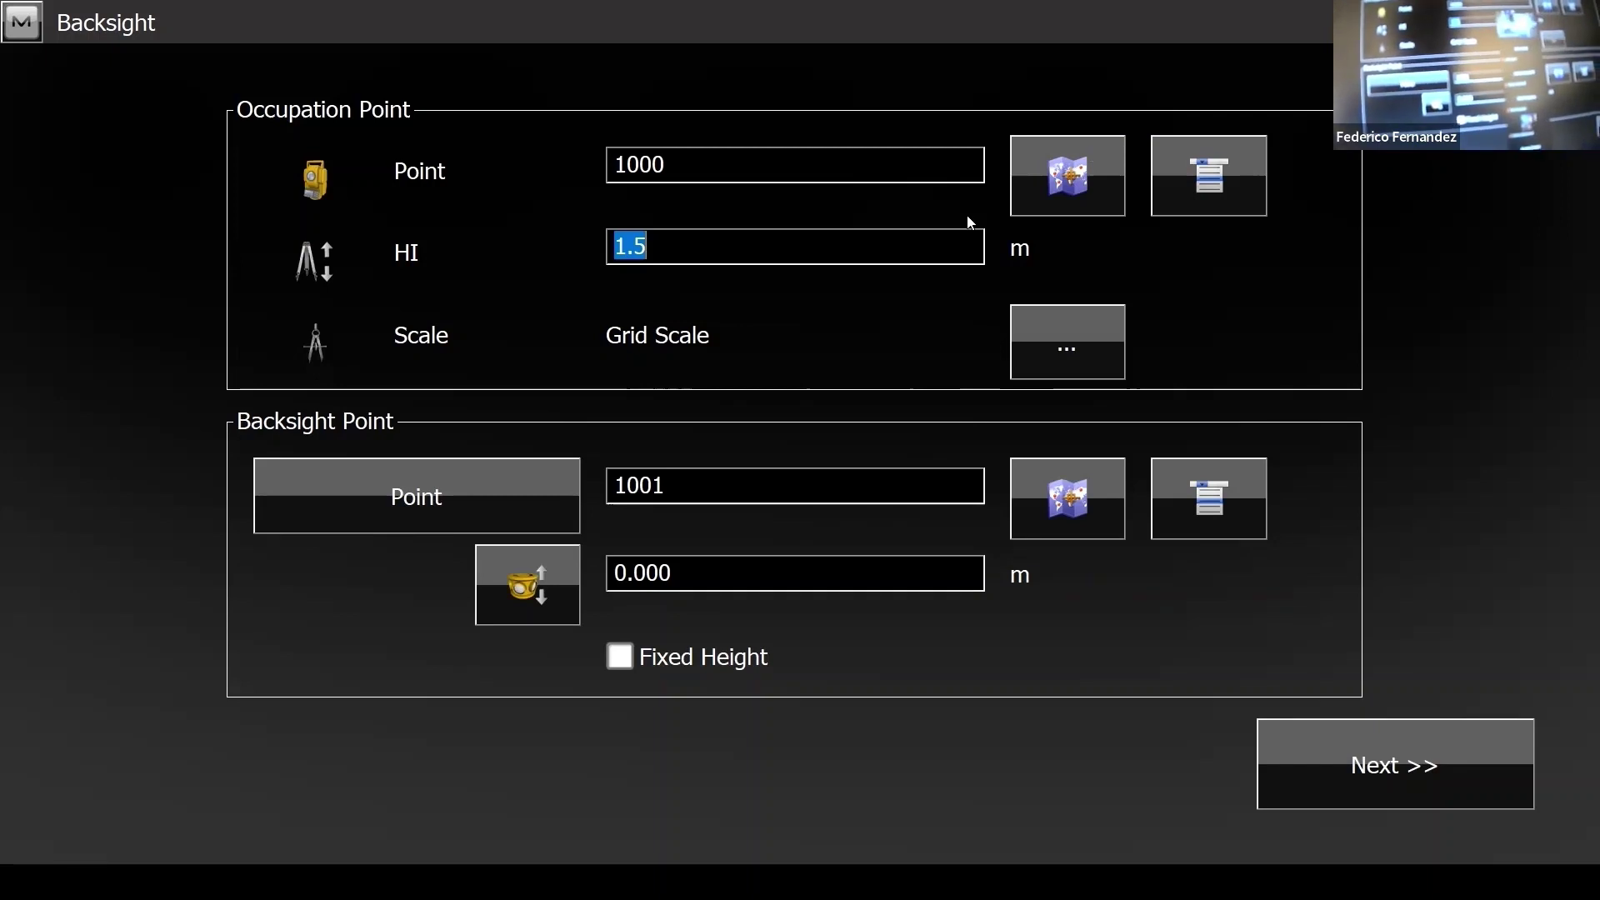
Set the backsight with the circle at 0°00'00" and distance measurement on, and check the setup on the job map.
left_click(1431, 742)
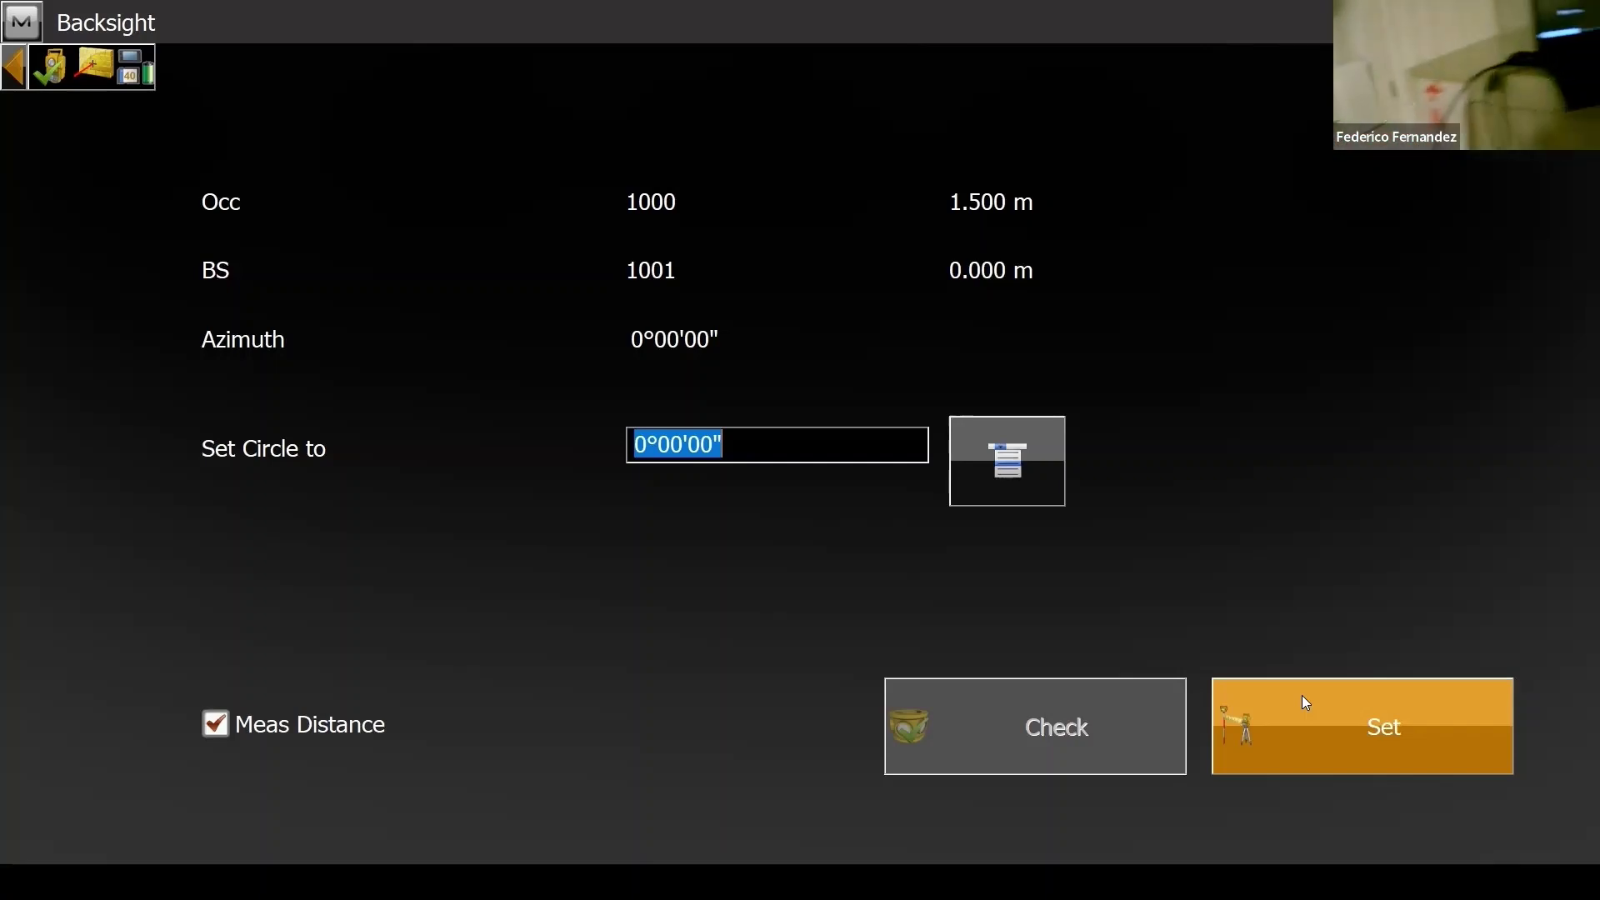
left_click(1491, 752)
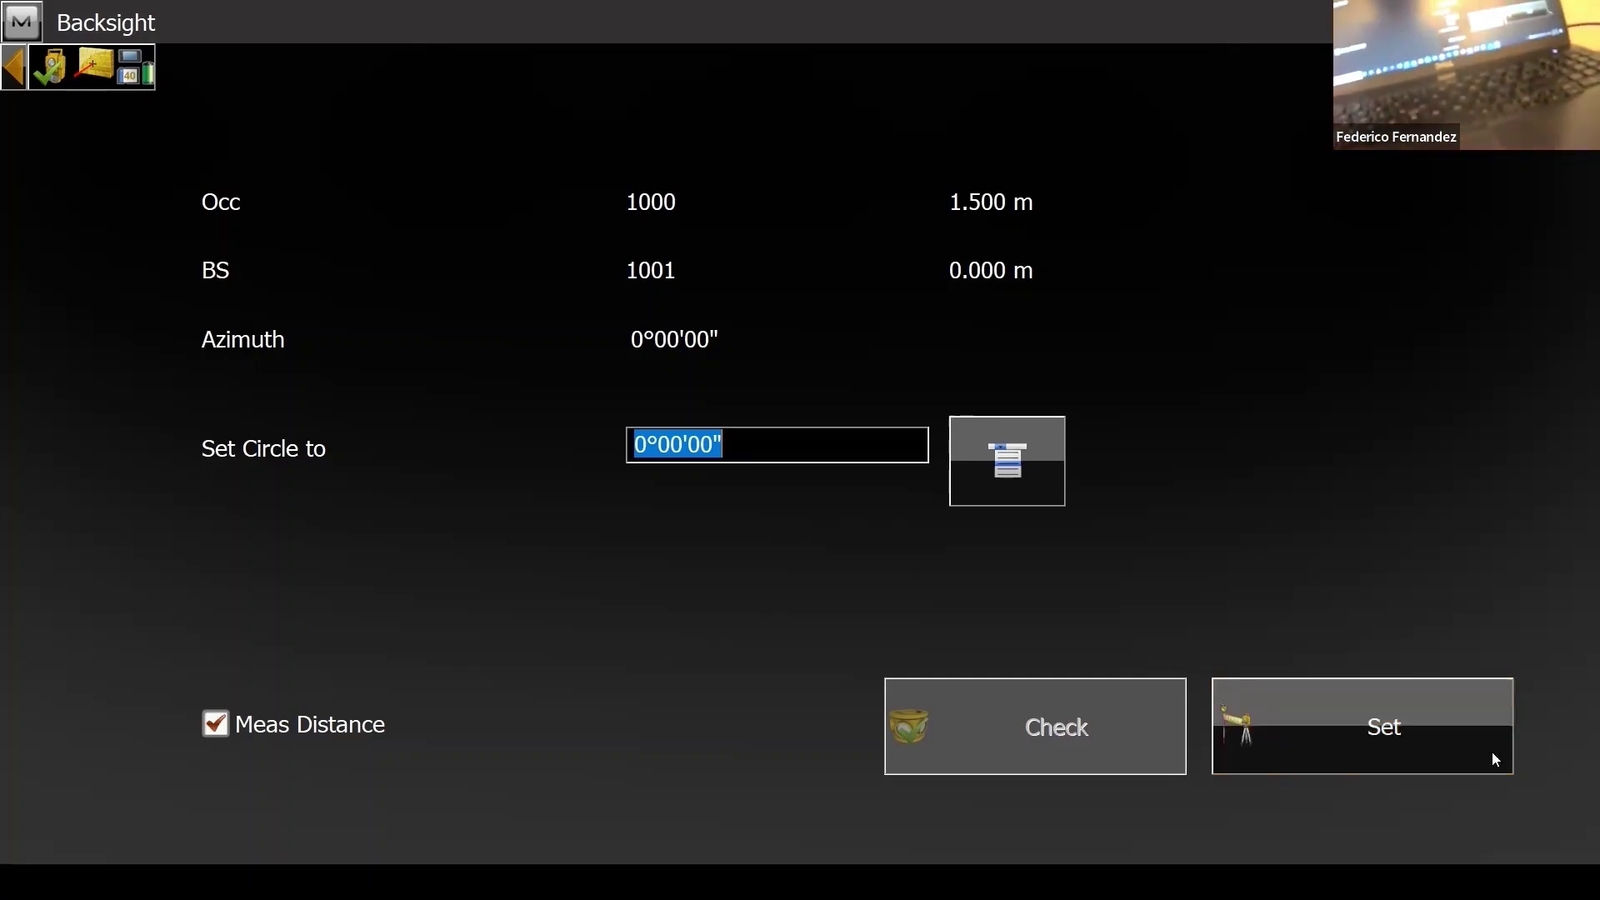
left_click(1410, 721)
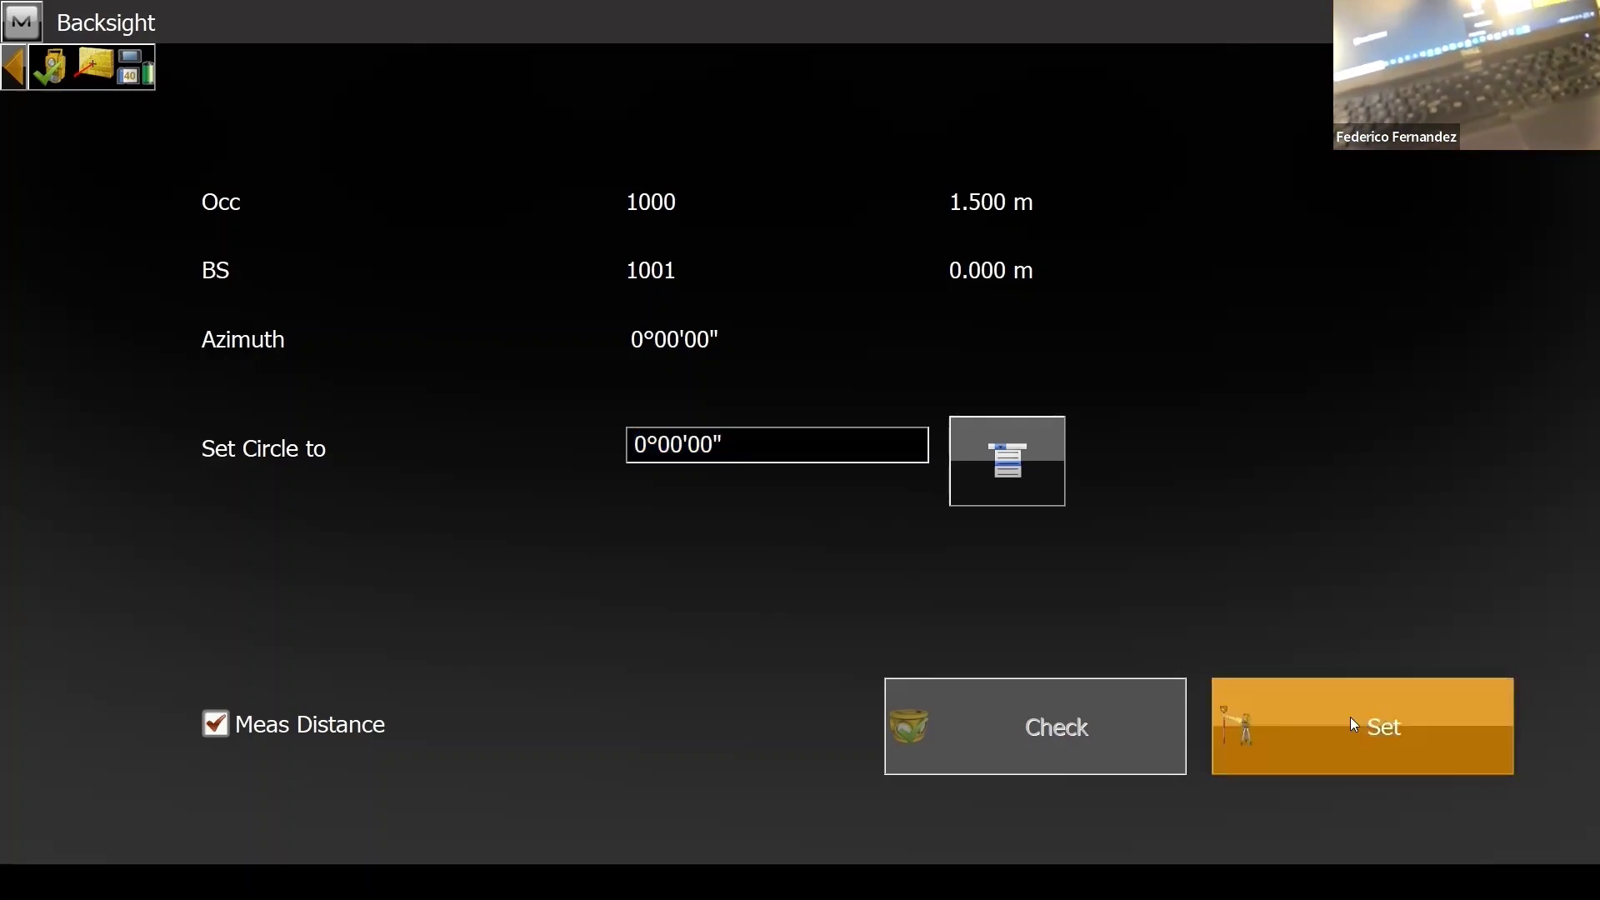
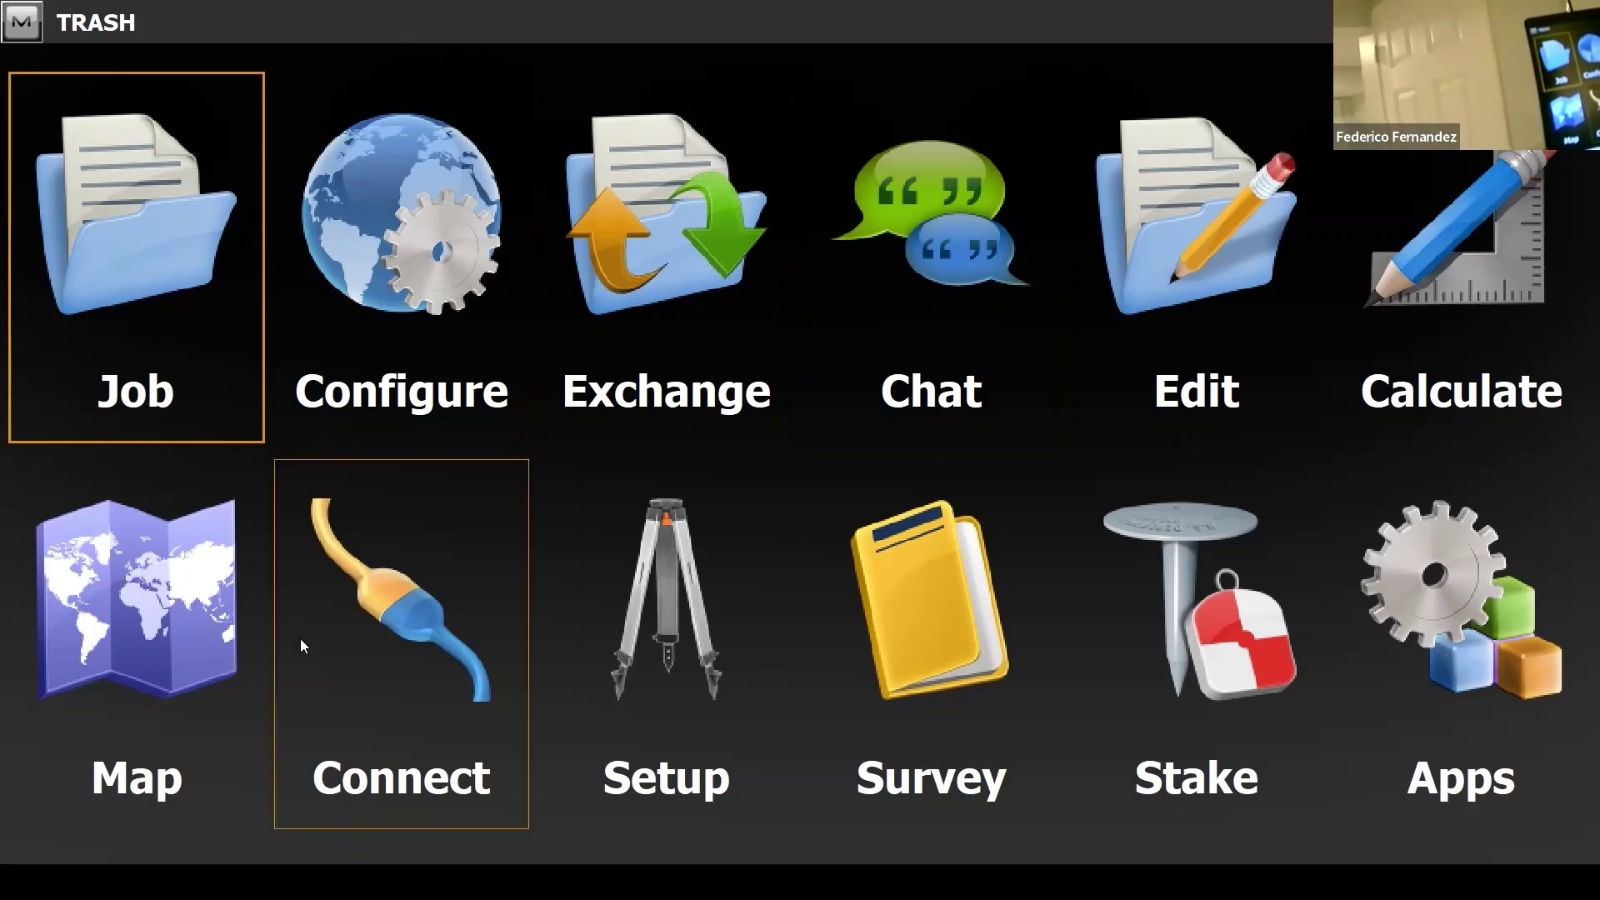
left_click(149, 664)
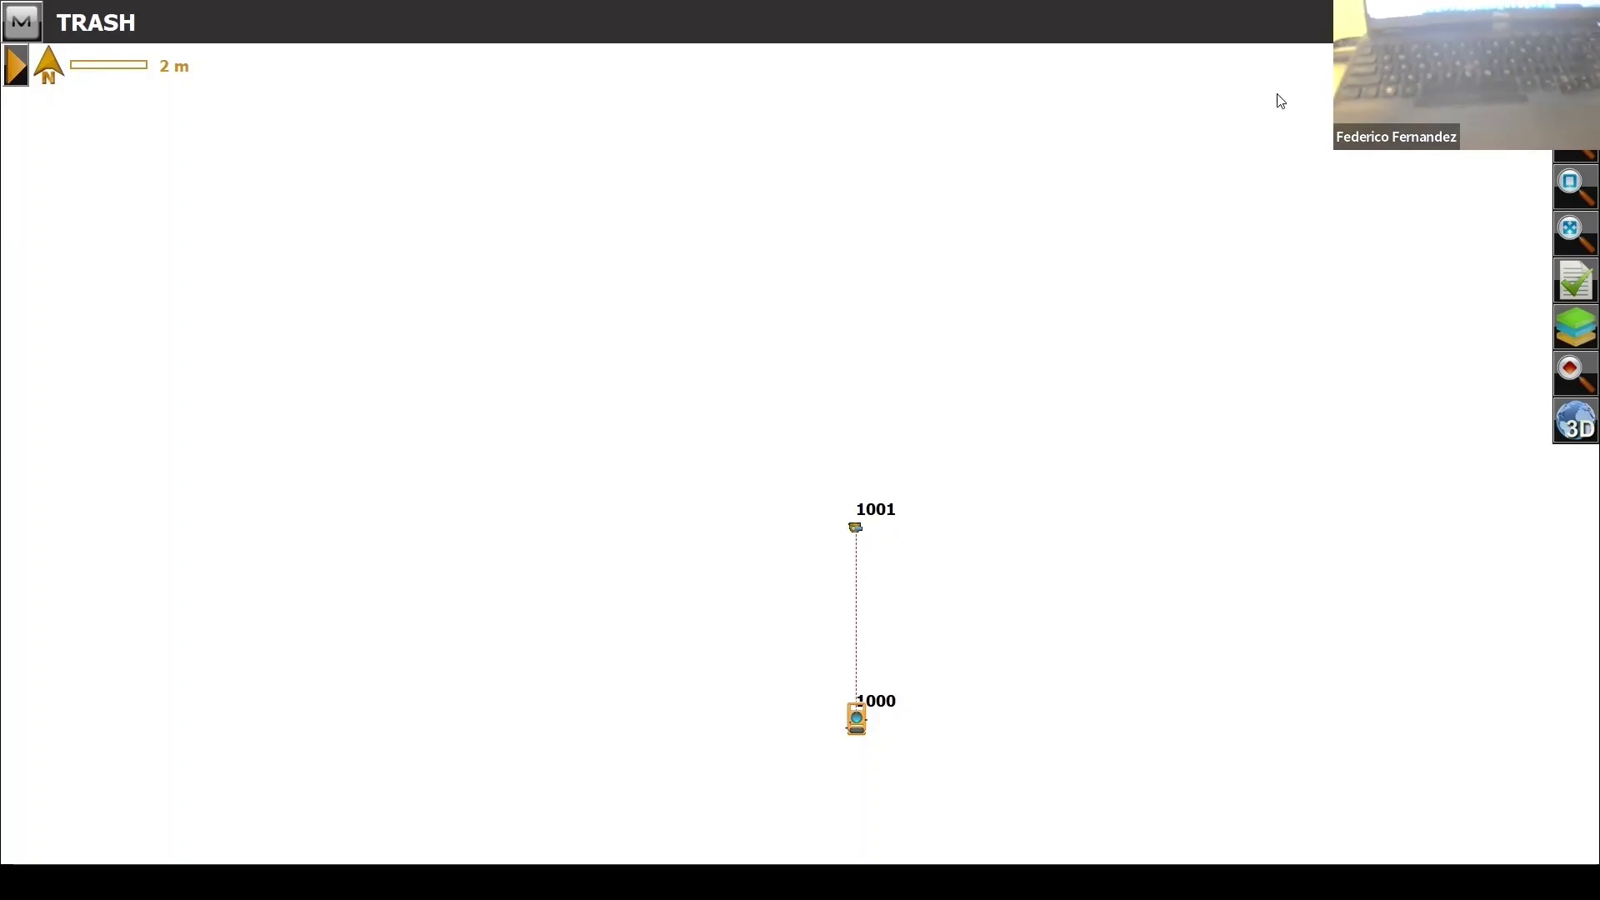
key("Escape")
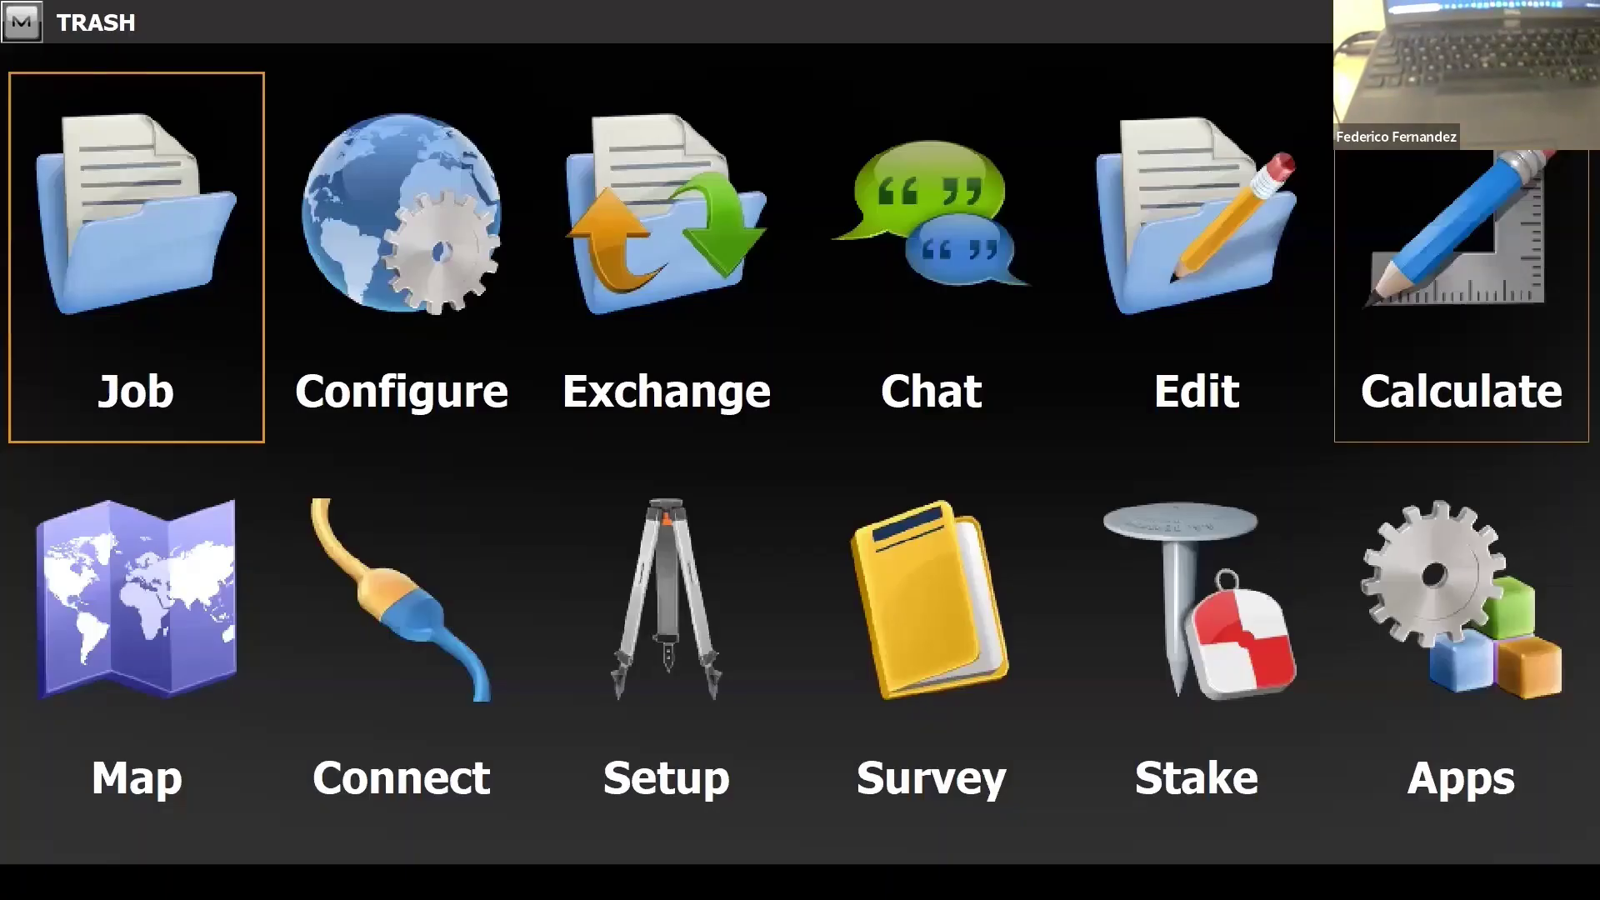
Start a topo survey and measure a sideshot northwest of occupation point 1000 without storing it.
left_click(931, 661)
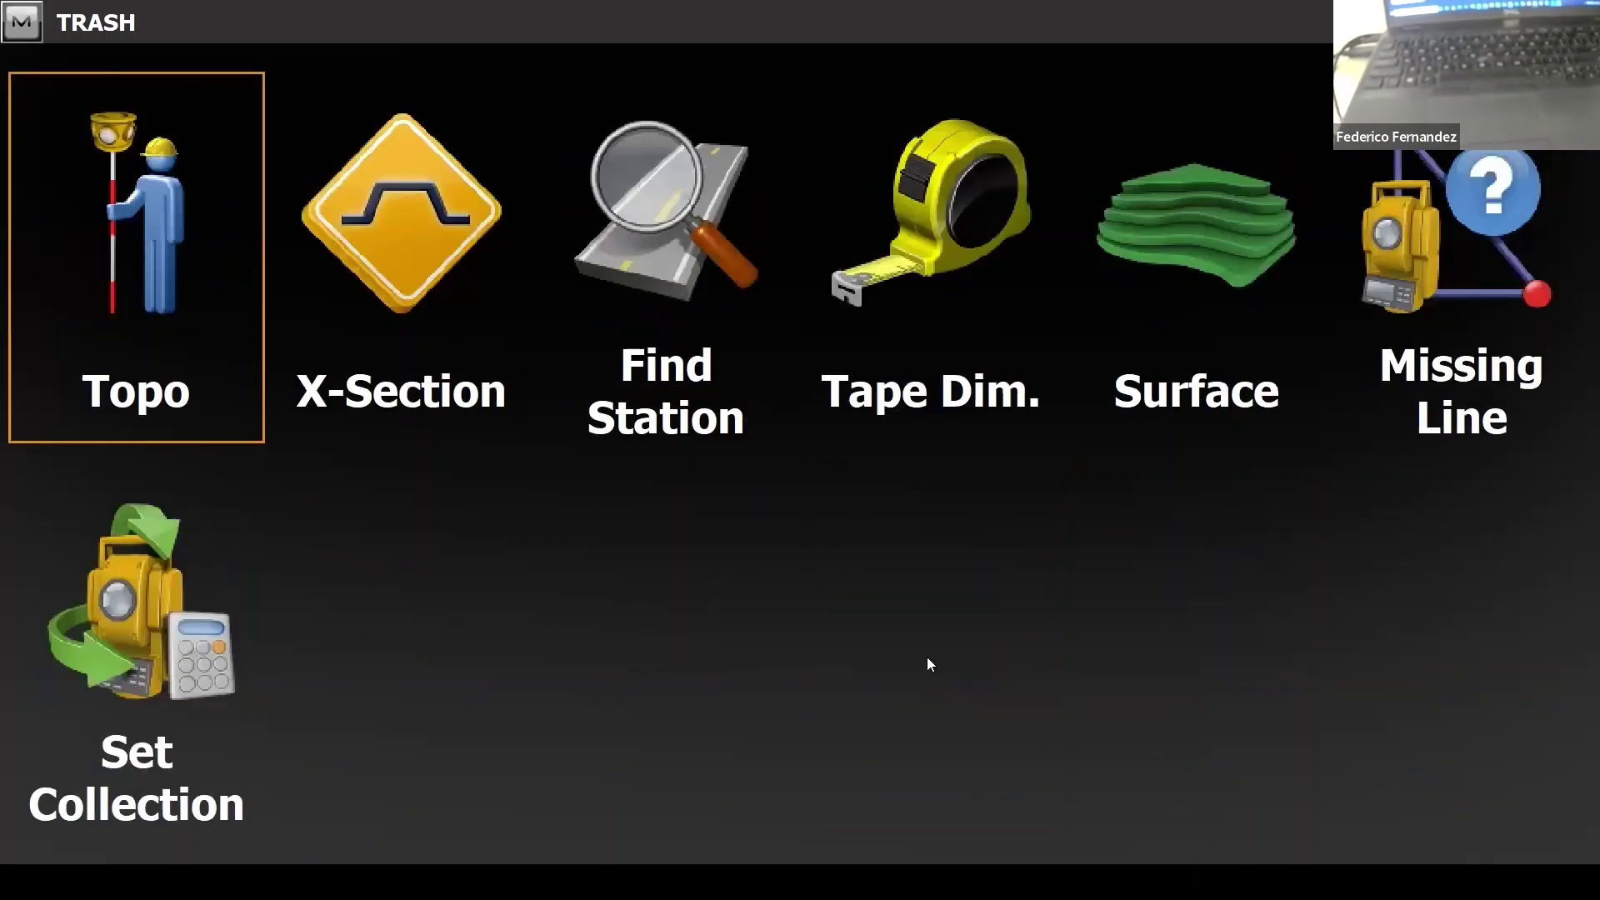
left_click(209, 107)
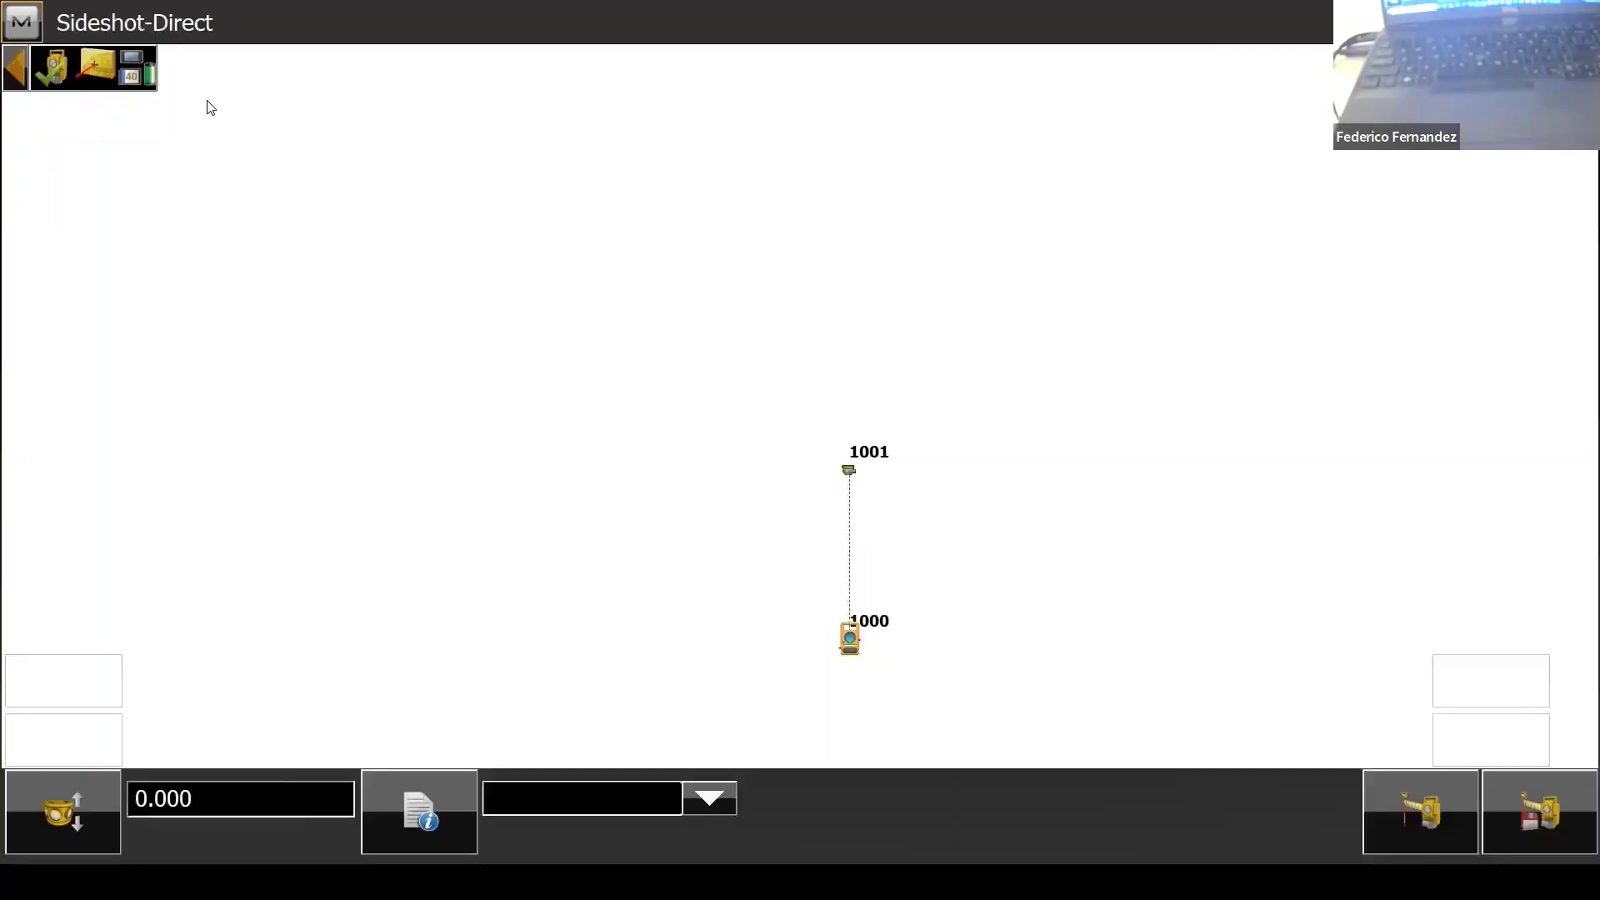
left_click(1385, 832)
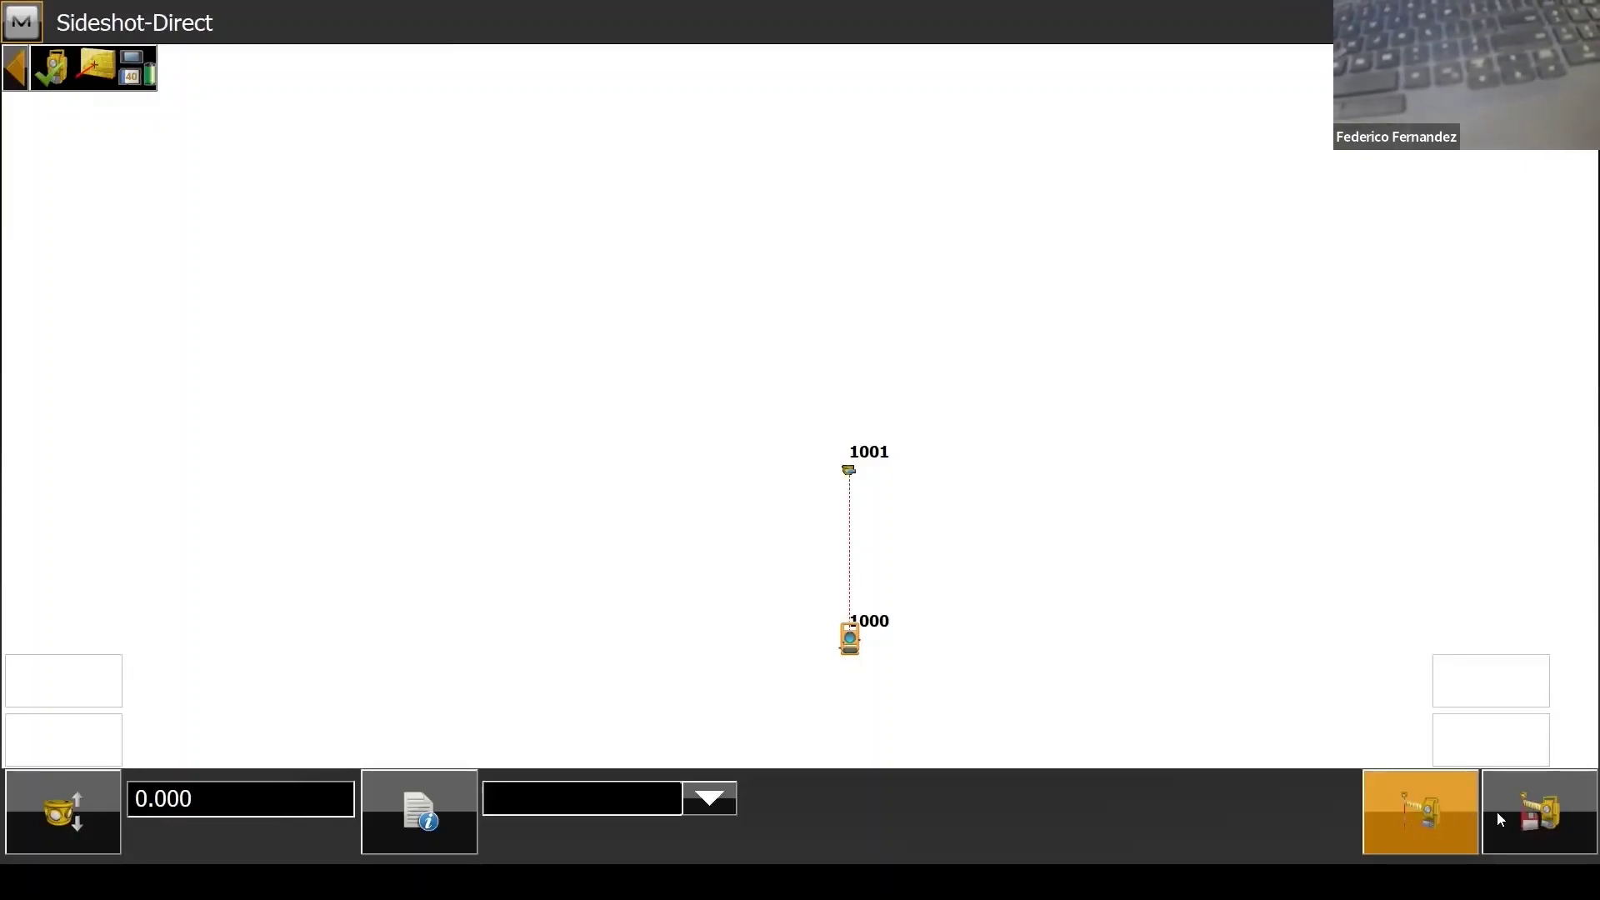
left_click(1528, 816)
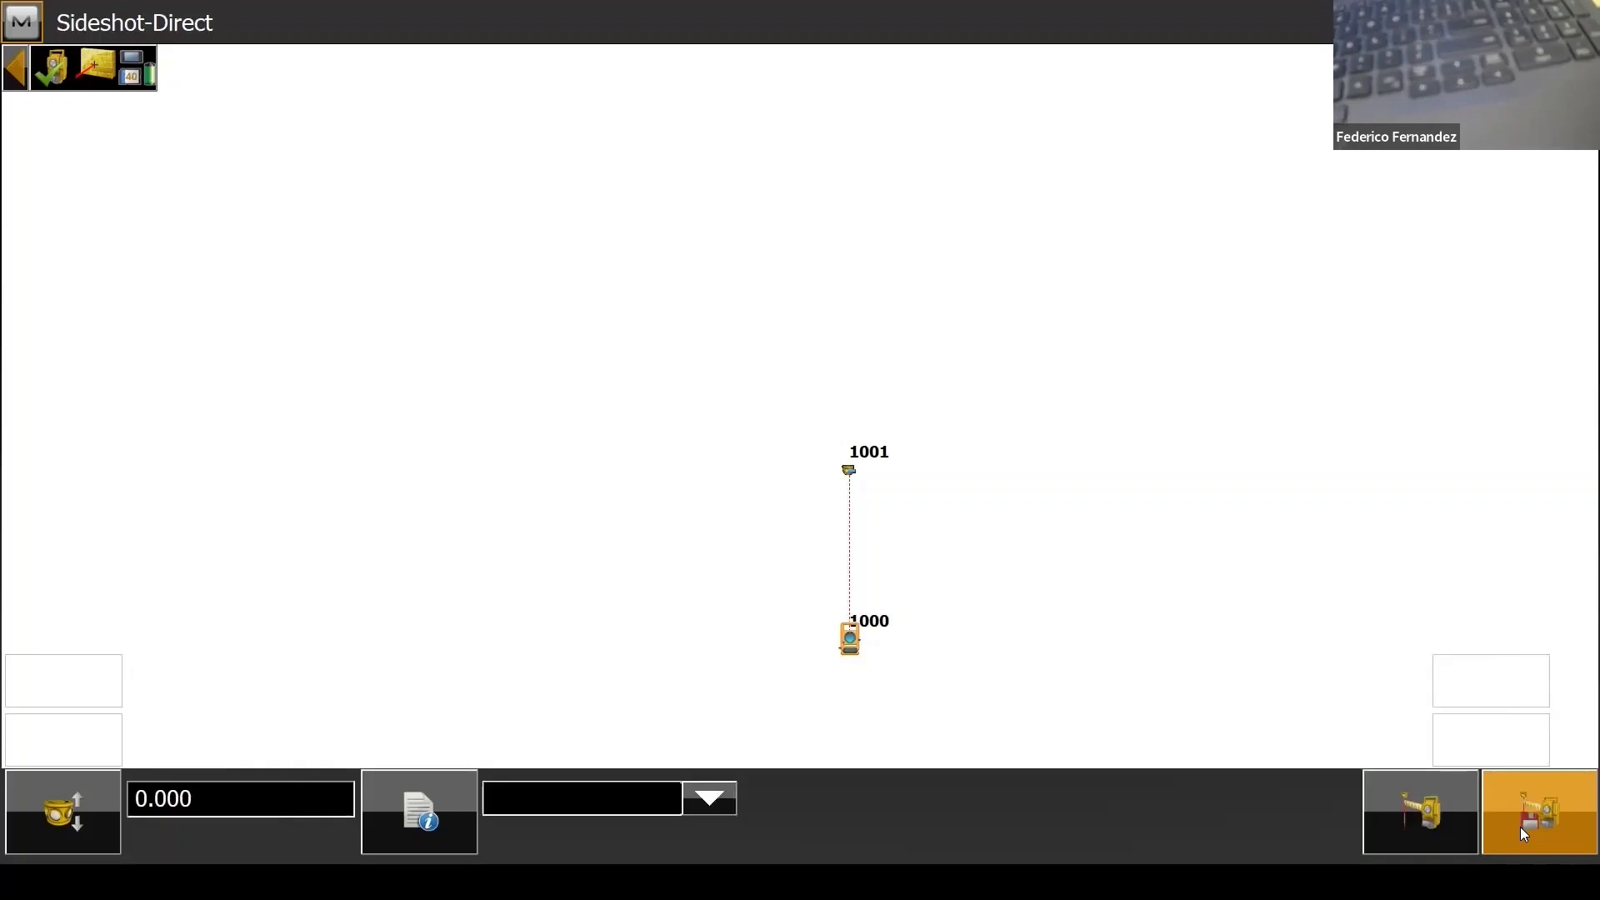
left_click(1463, 839)
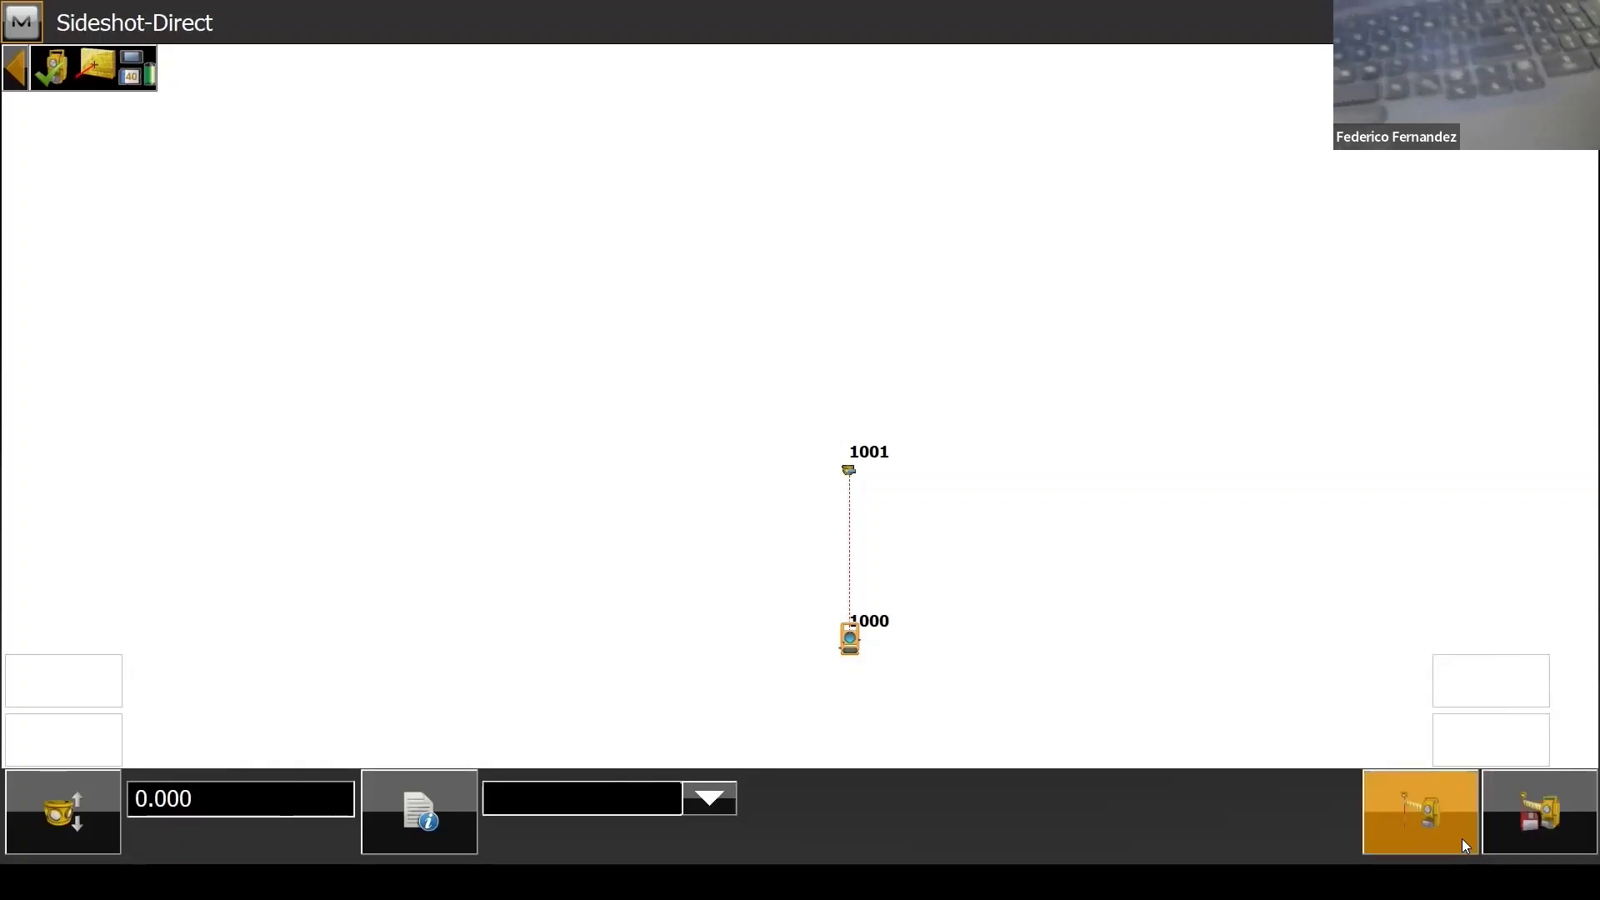
left_click(1415, 827)
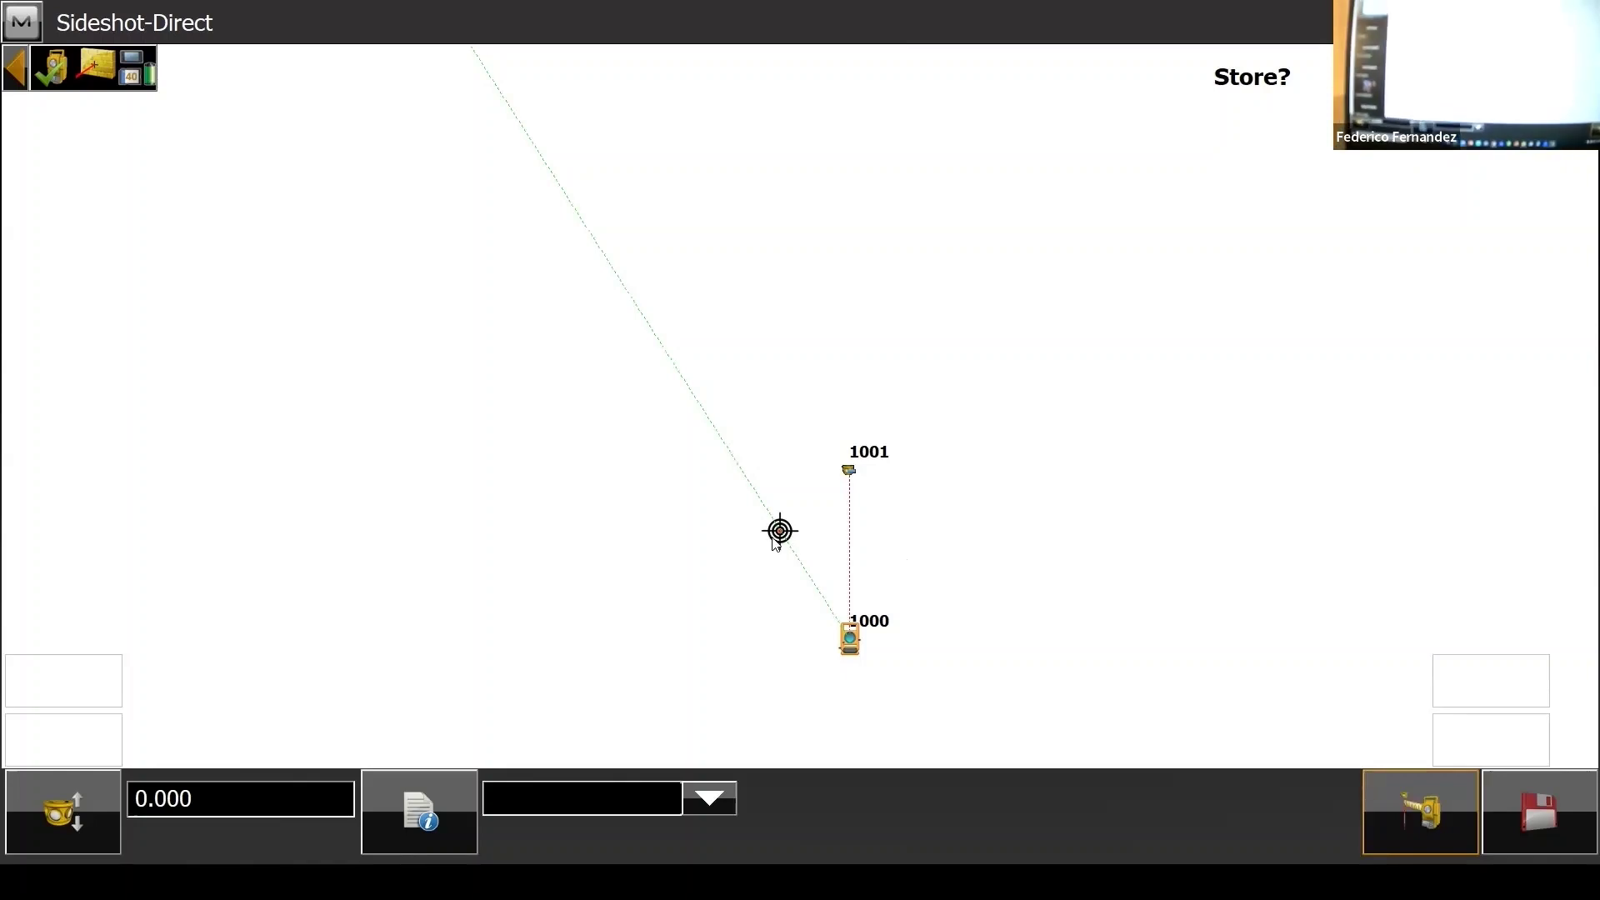
left_click_drag(773, 535, 795, 551)
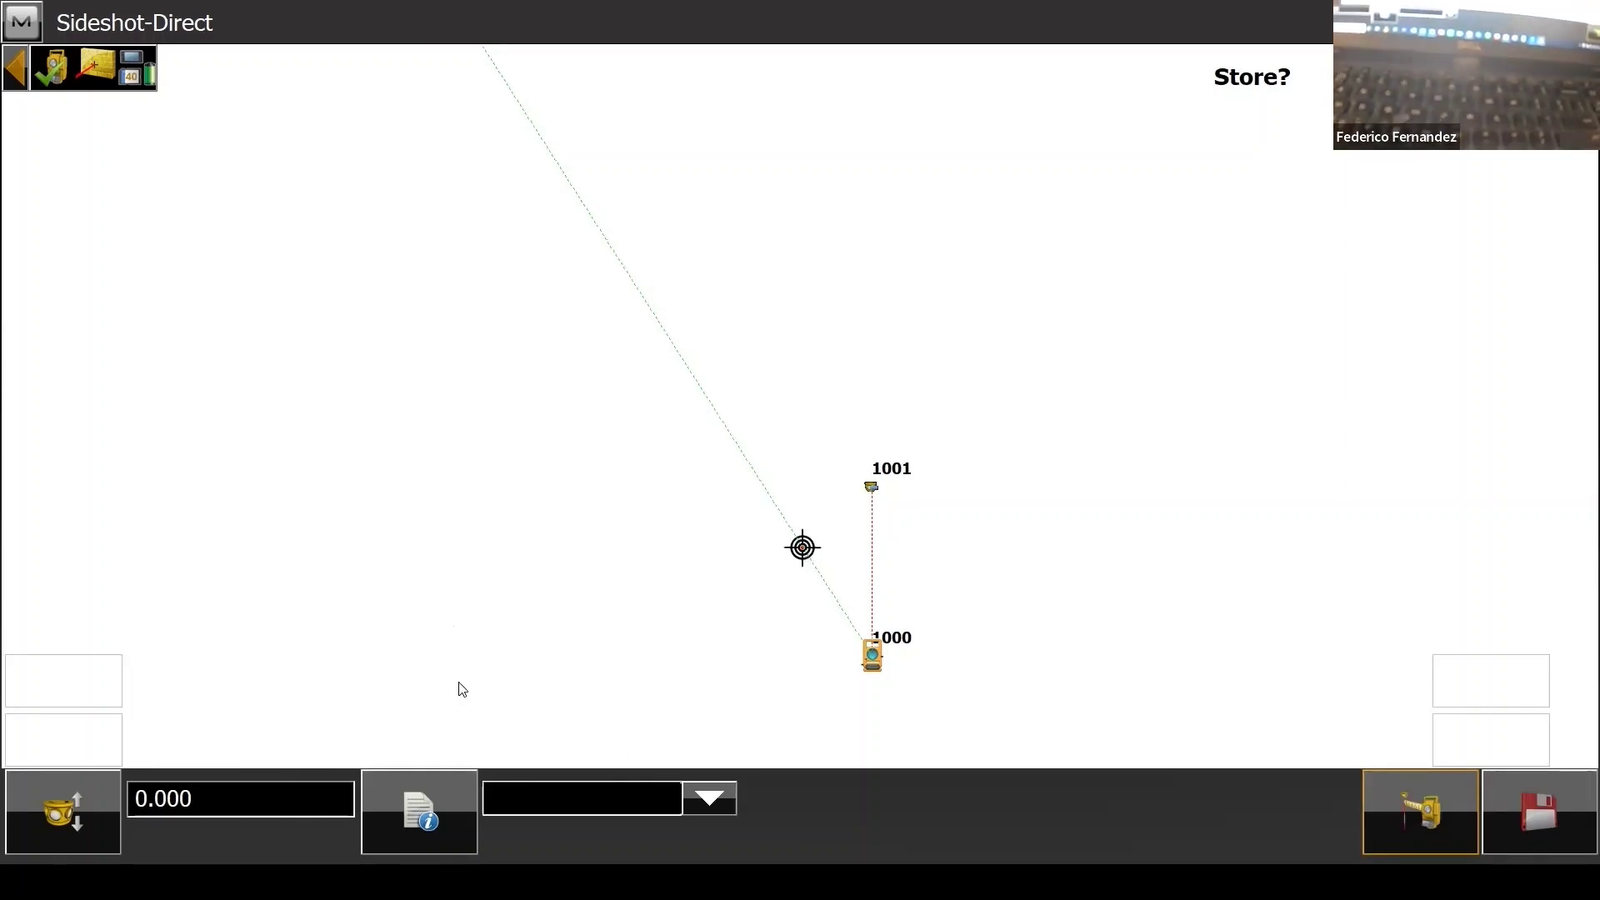
Assign the code nwcorner to the measured sideshot and store it, accepting the new code as type Point on layer 0.
left_click(616, 798)
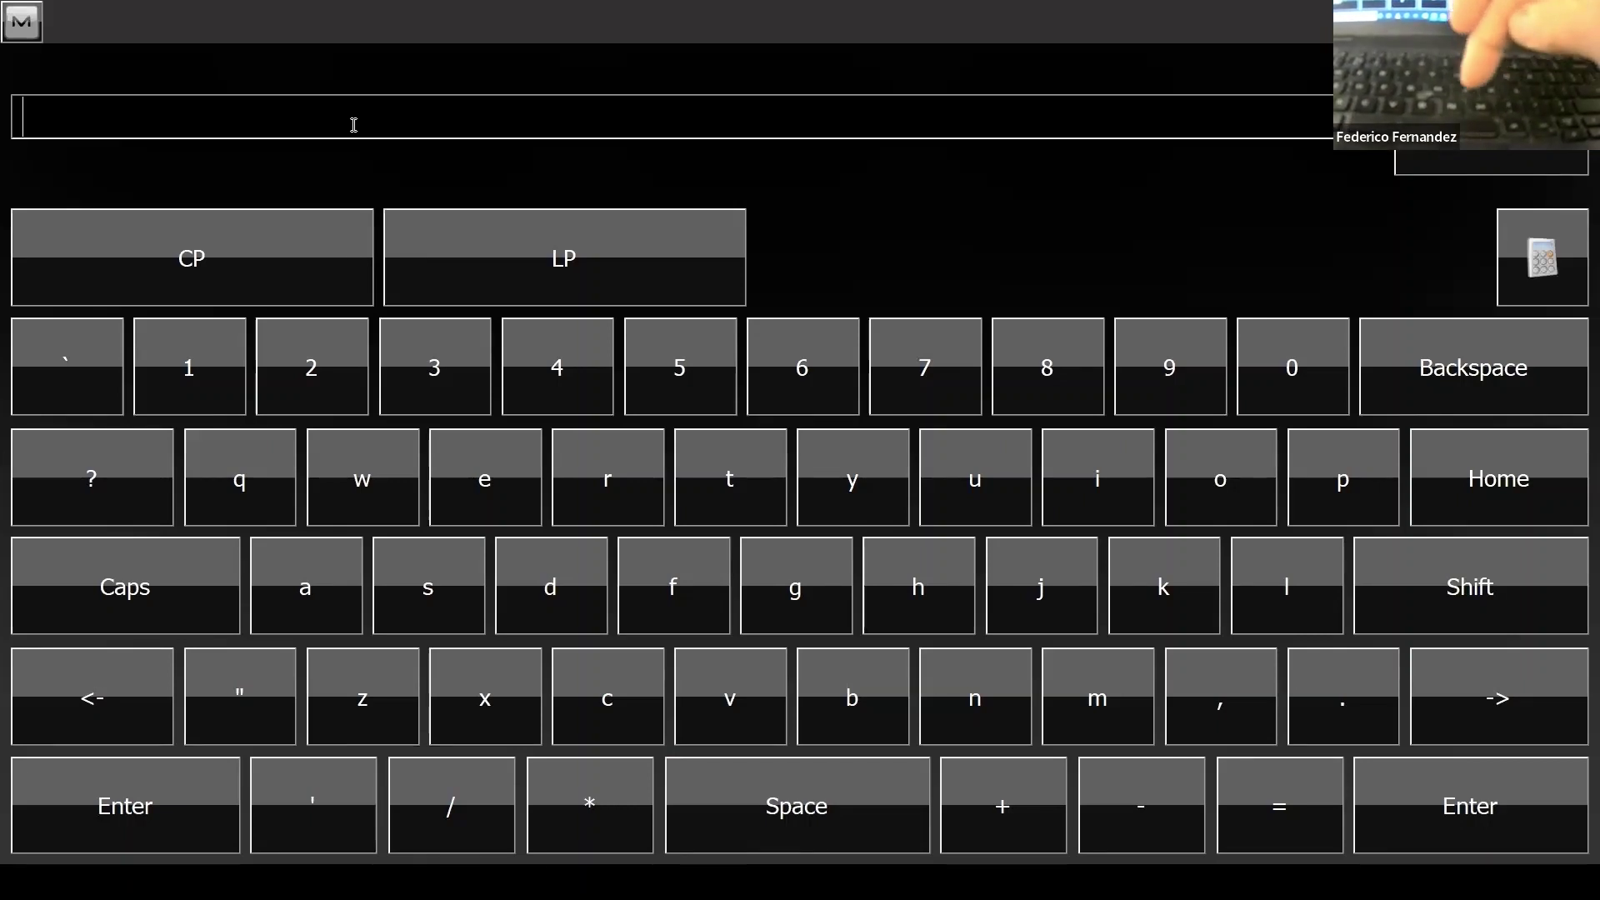
type("nw")
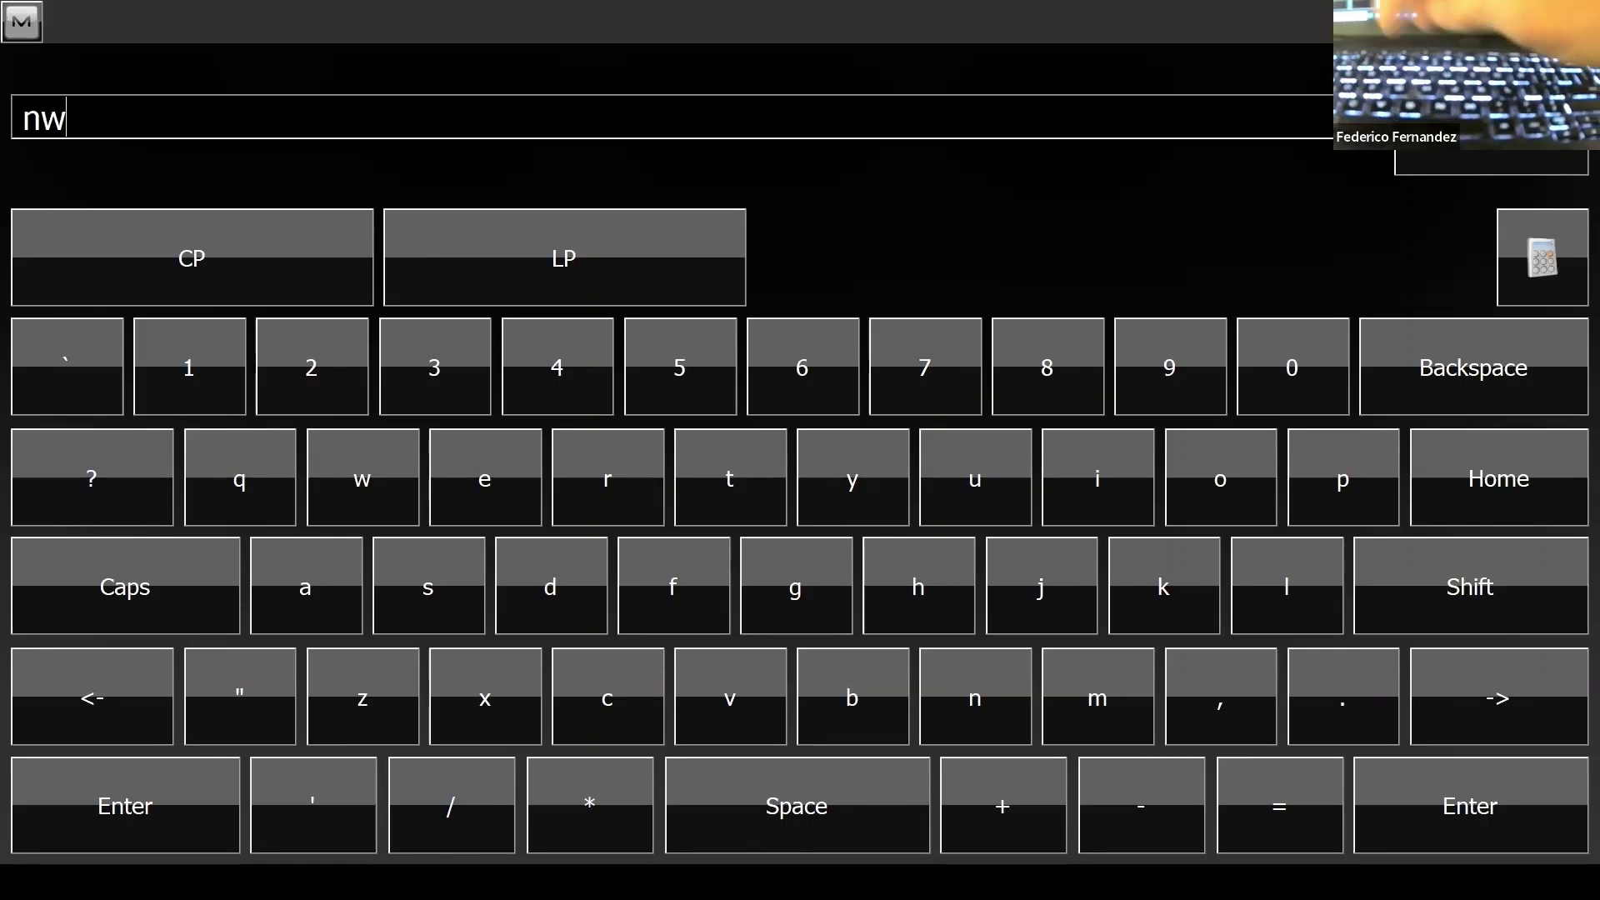
type("c")
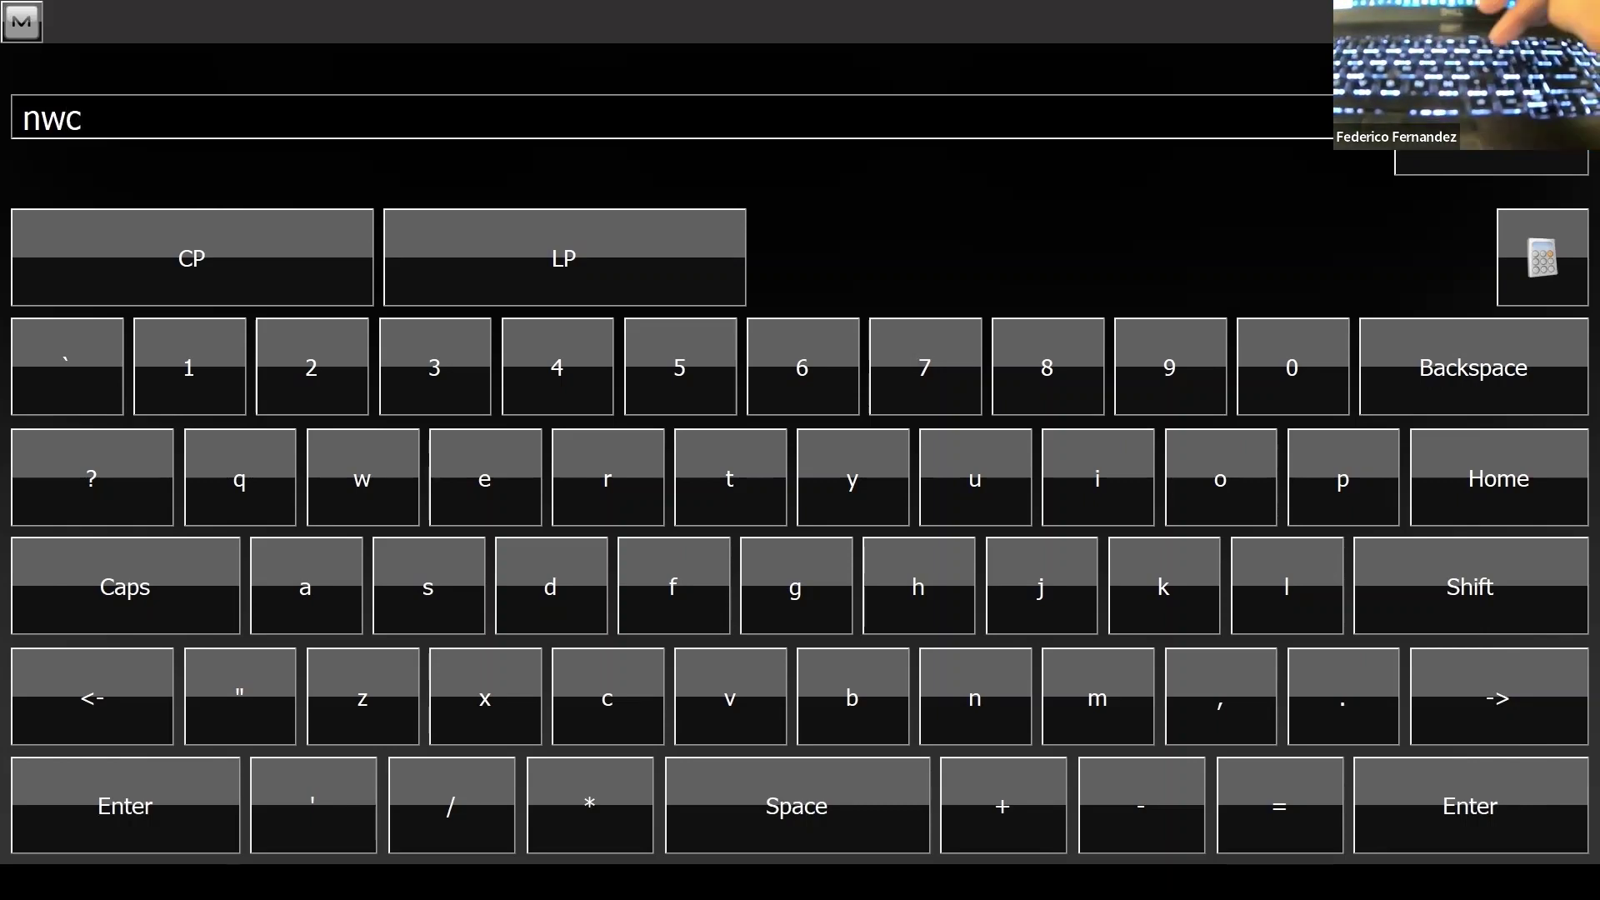
type("orn")
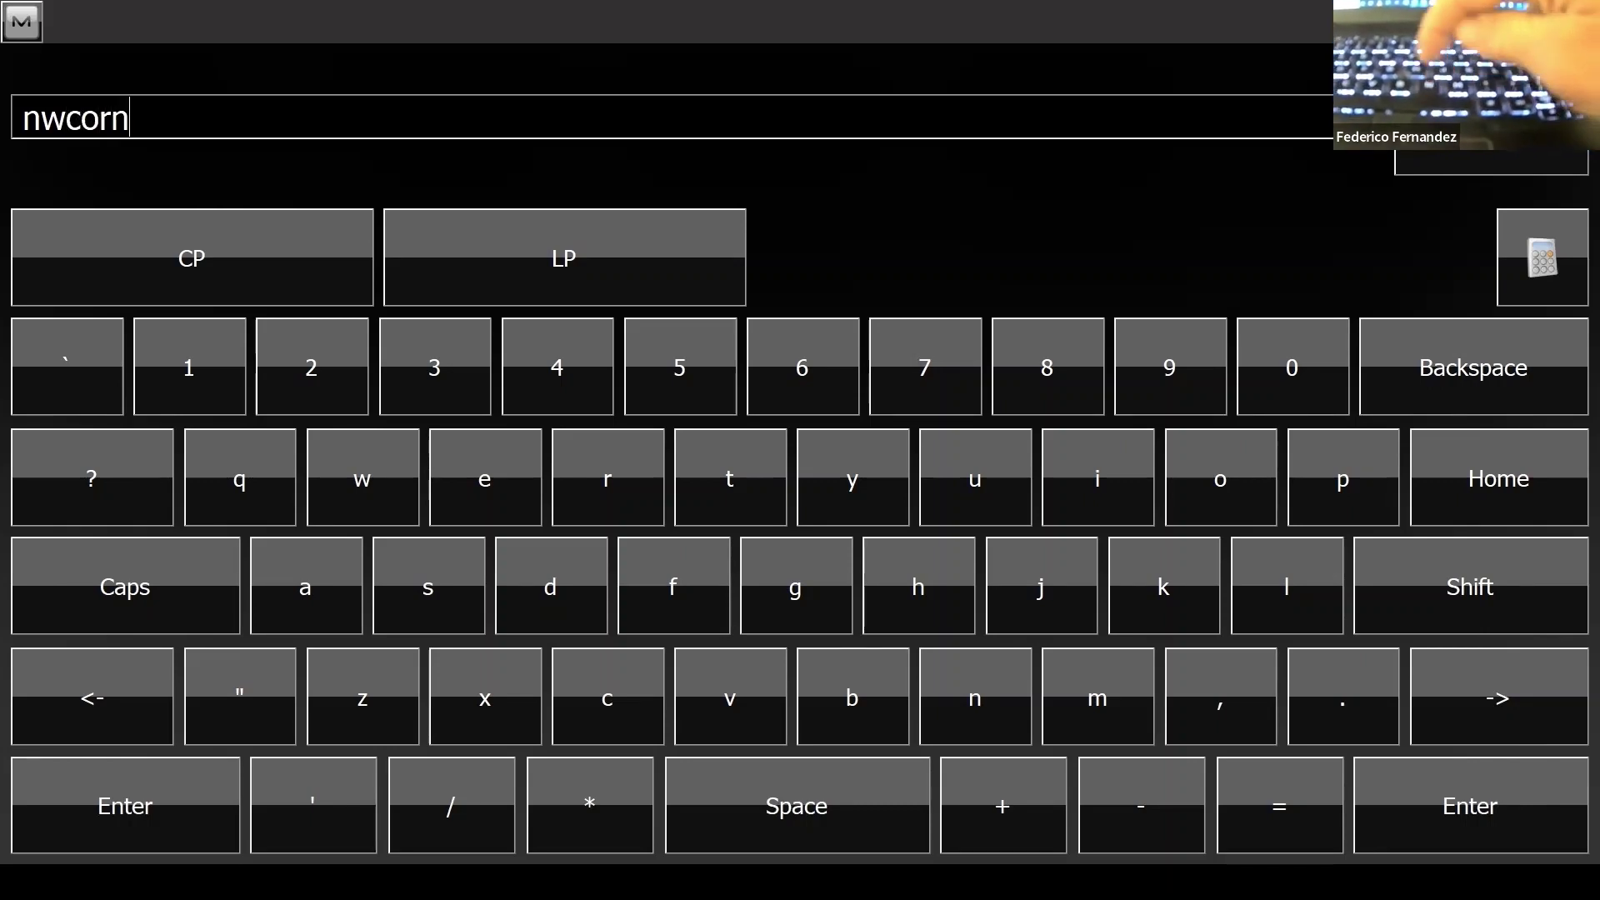
type("er")
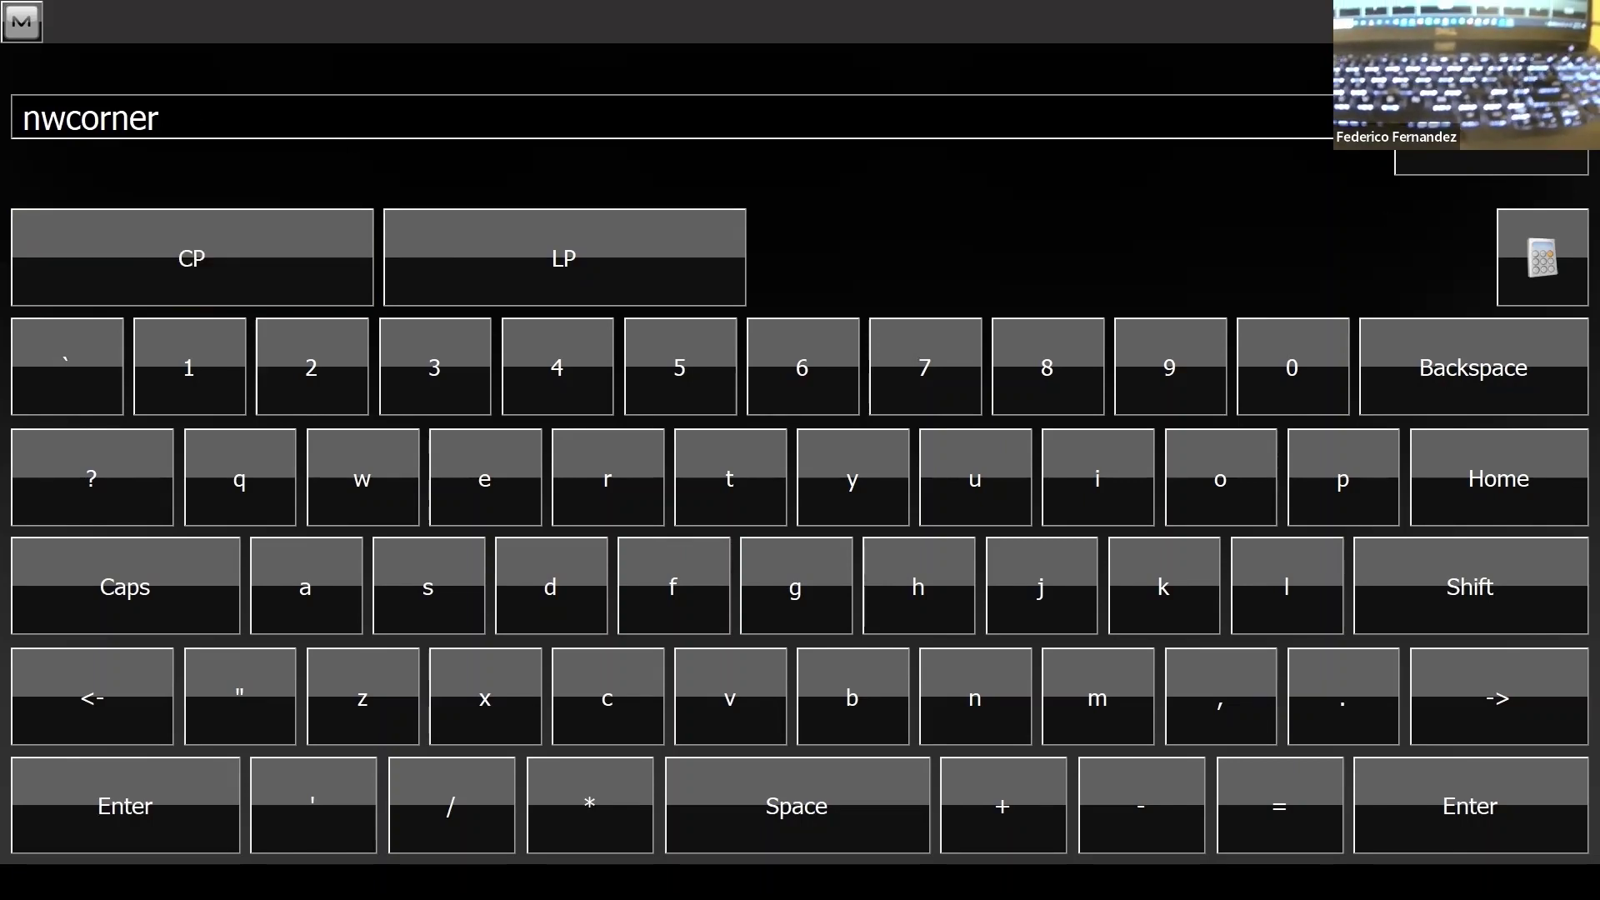
left_click(1479, 162)
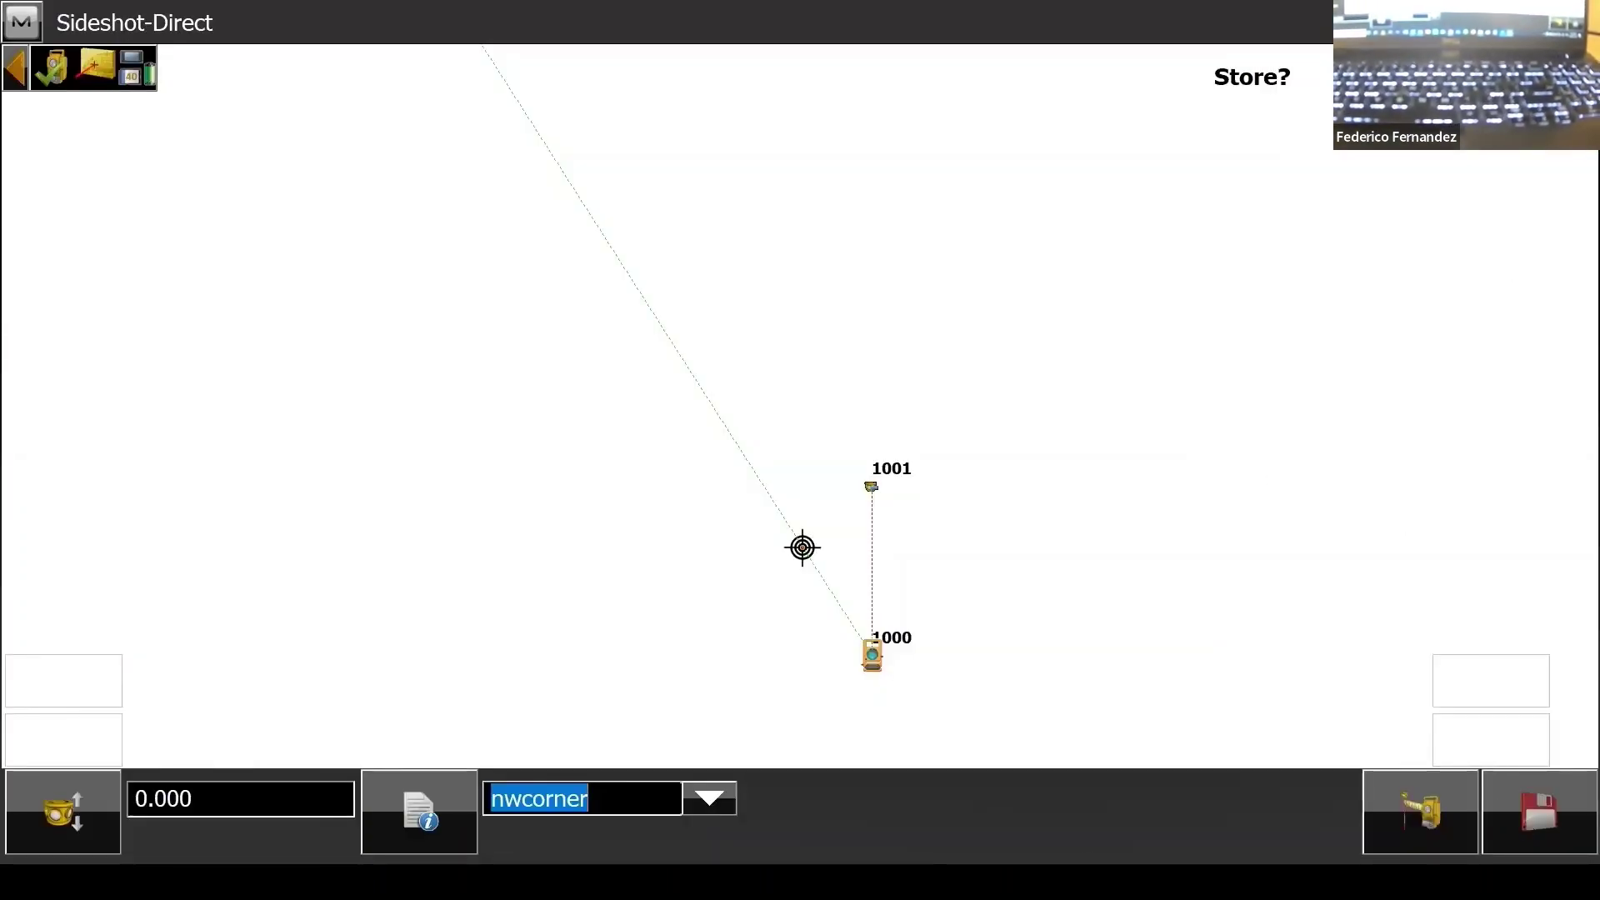
left_click(1540, 819)
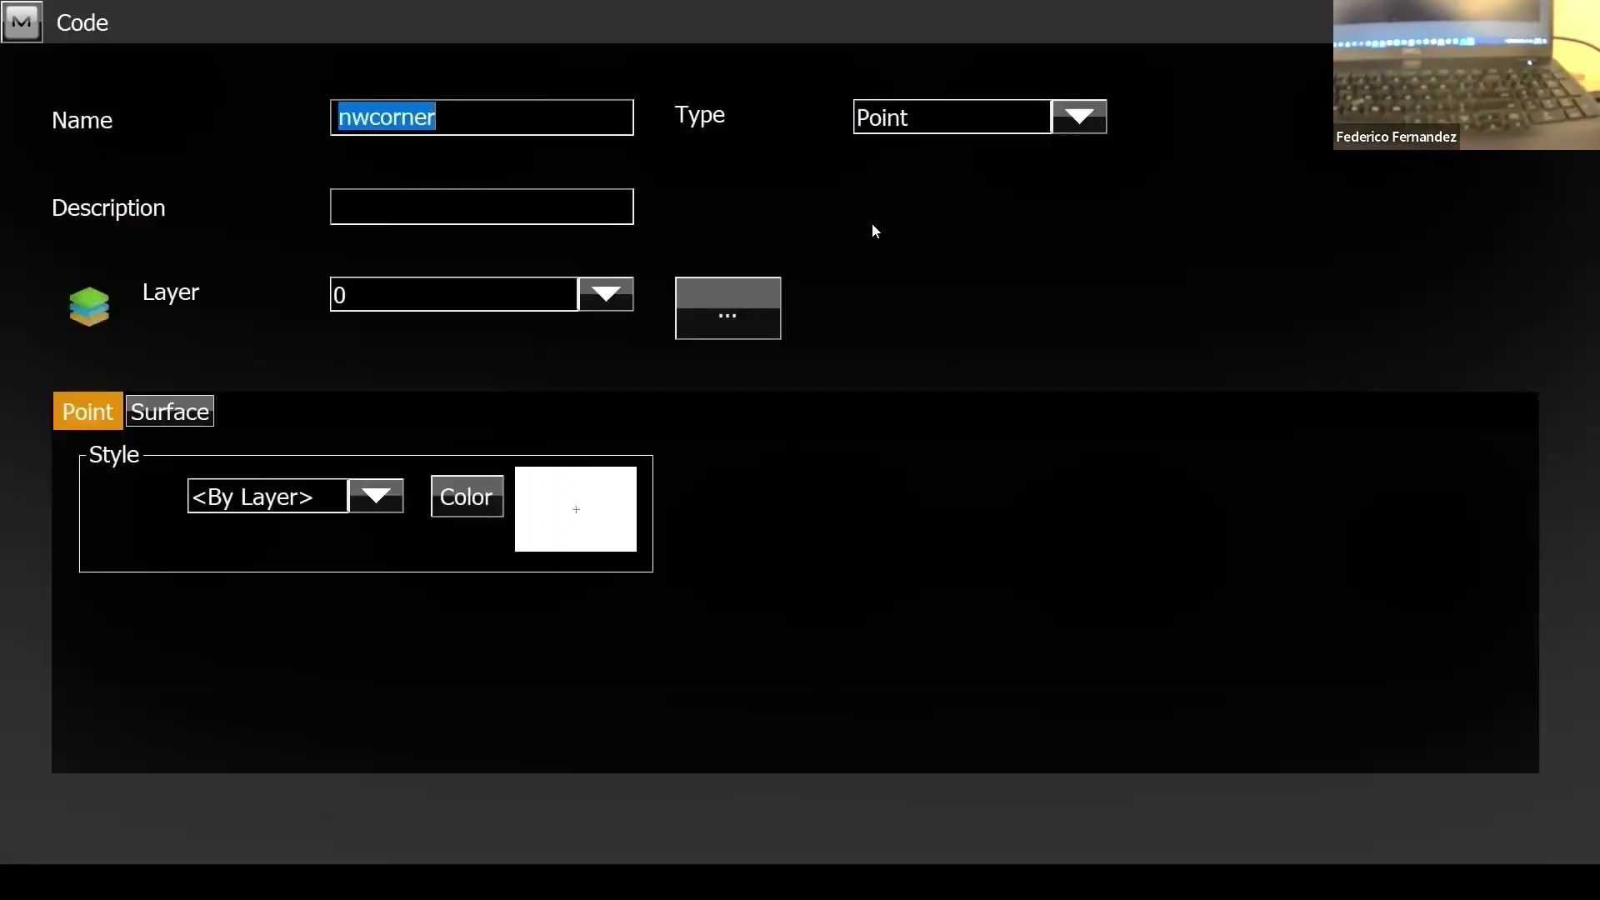
key("Return")
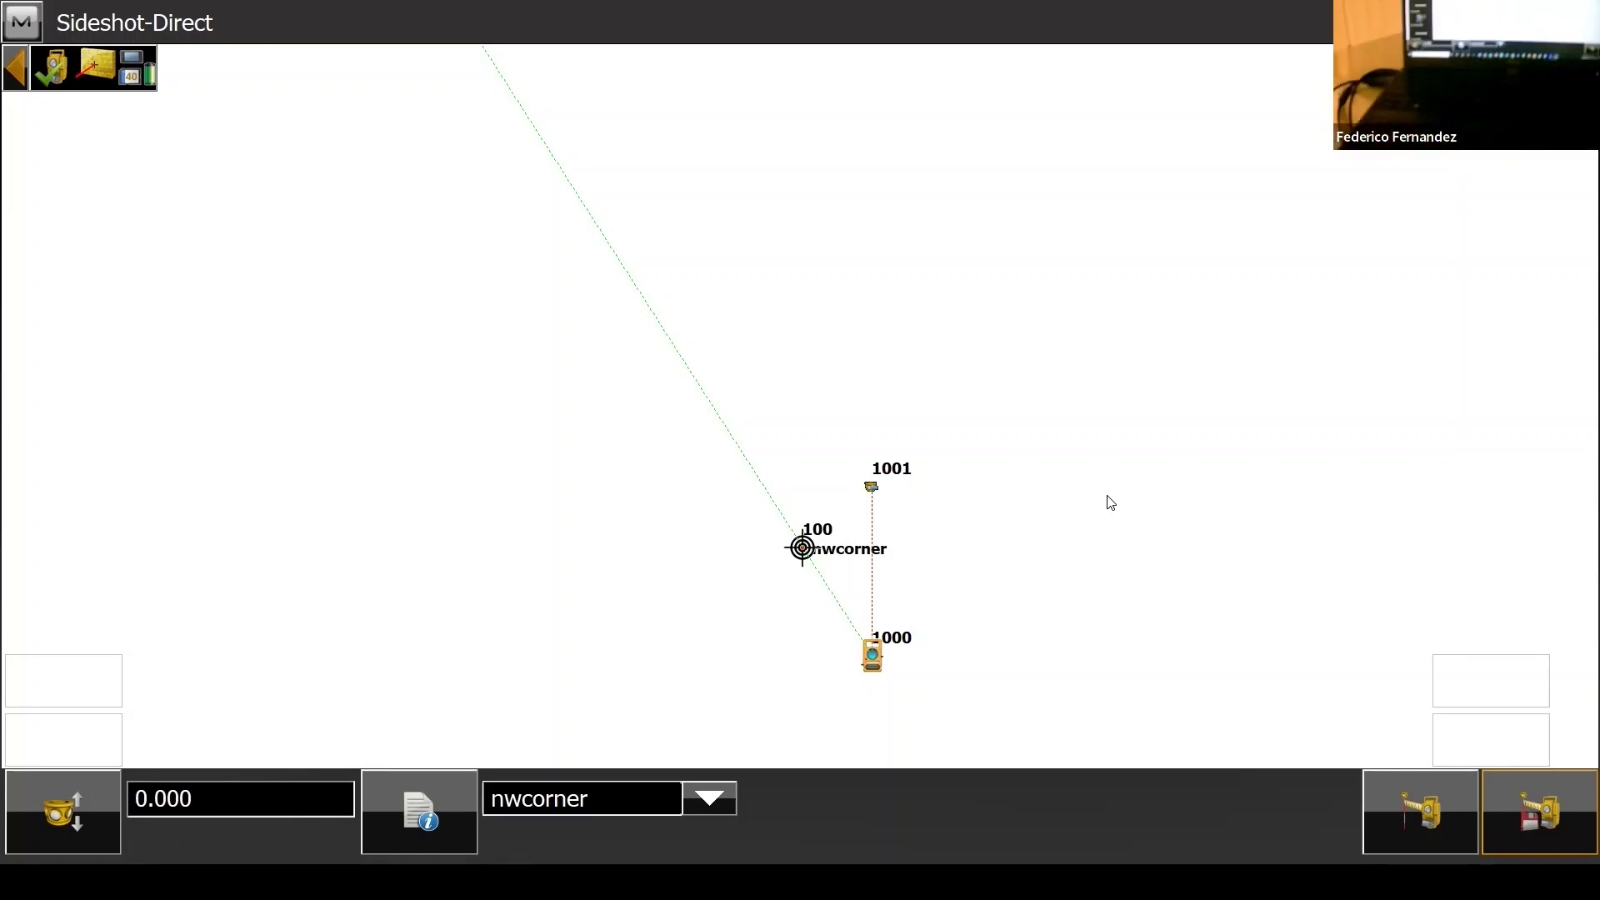
Measure a sideshot northeast of occupation point 1000 without storing it, and assign it the code necorner.
left_click(1411, 802)
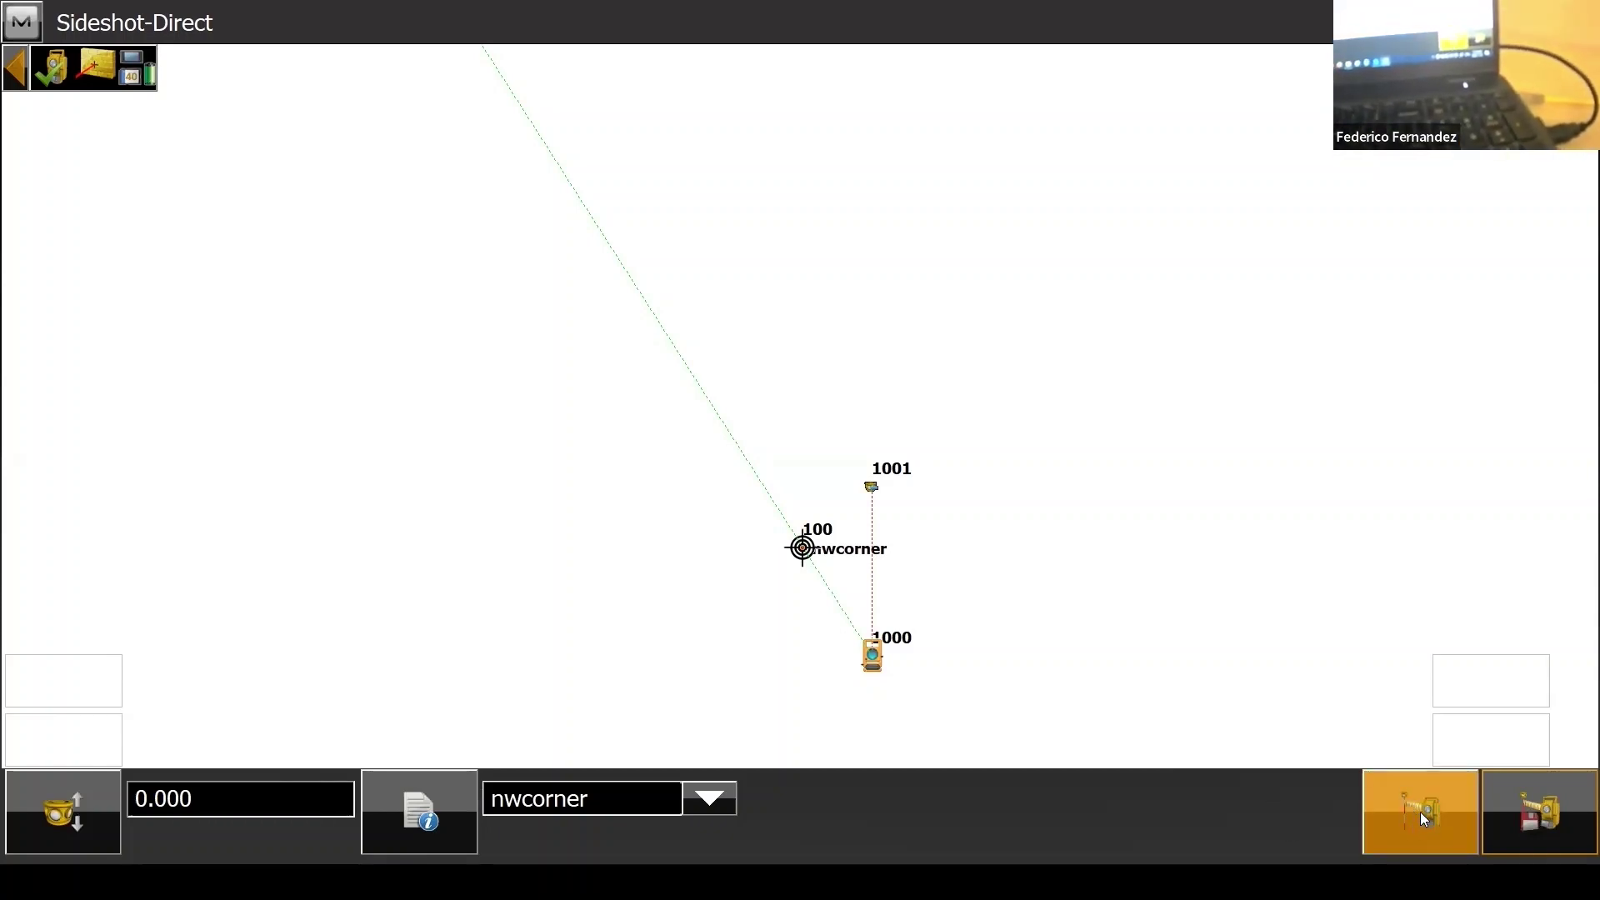
left_click(1420, 814)
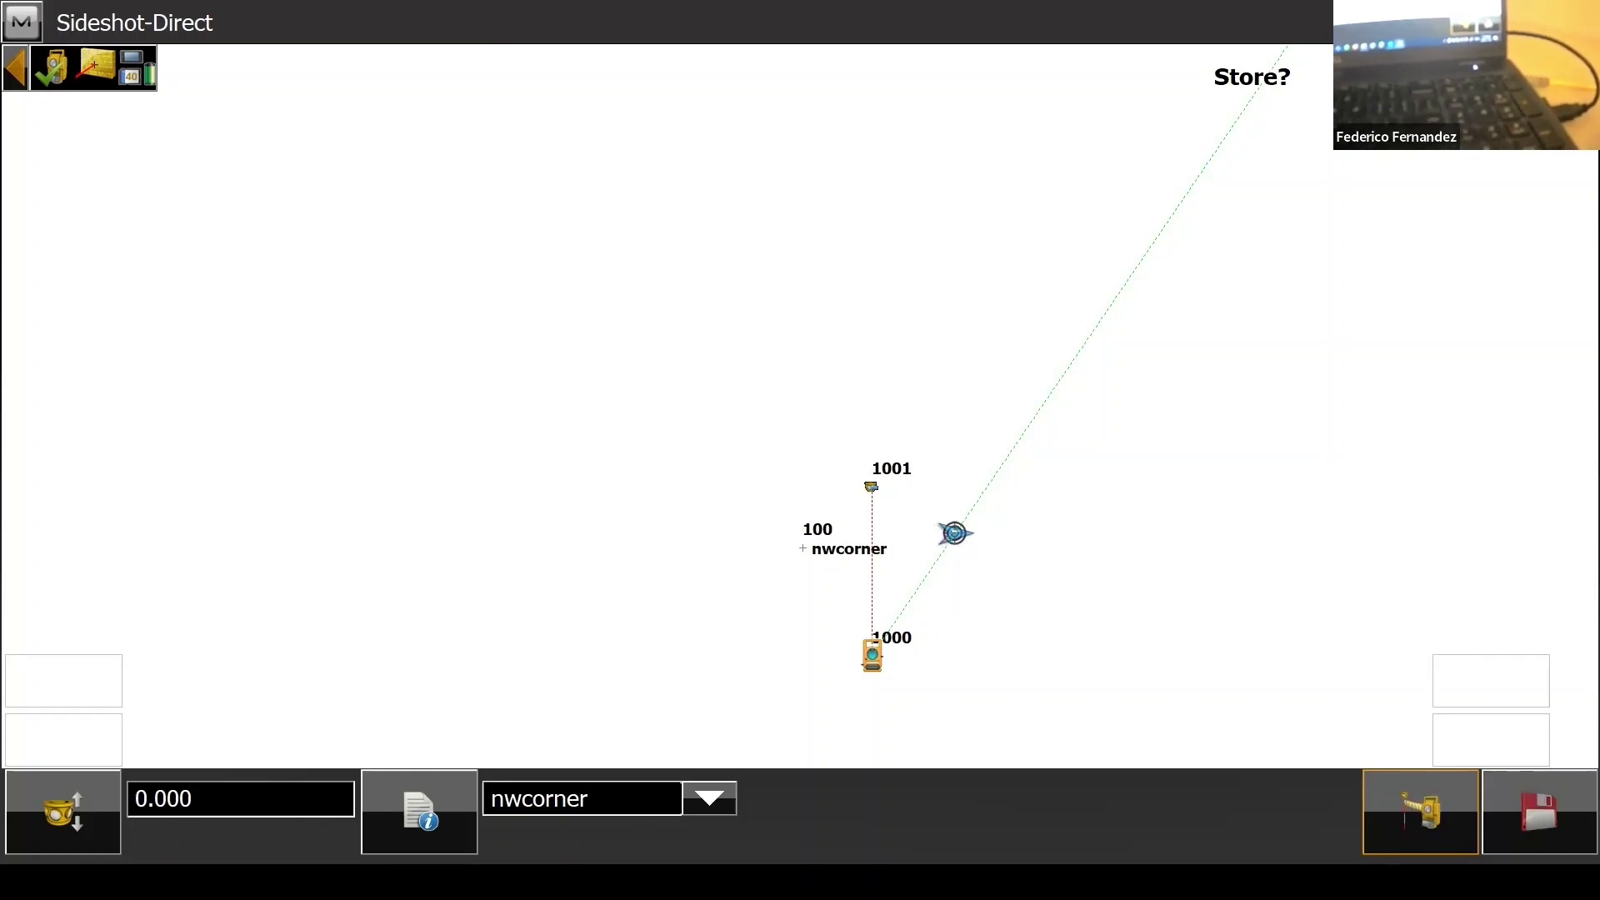
left_click(510, 799)
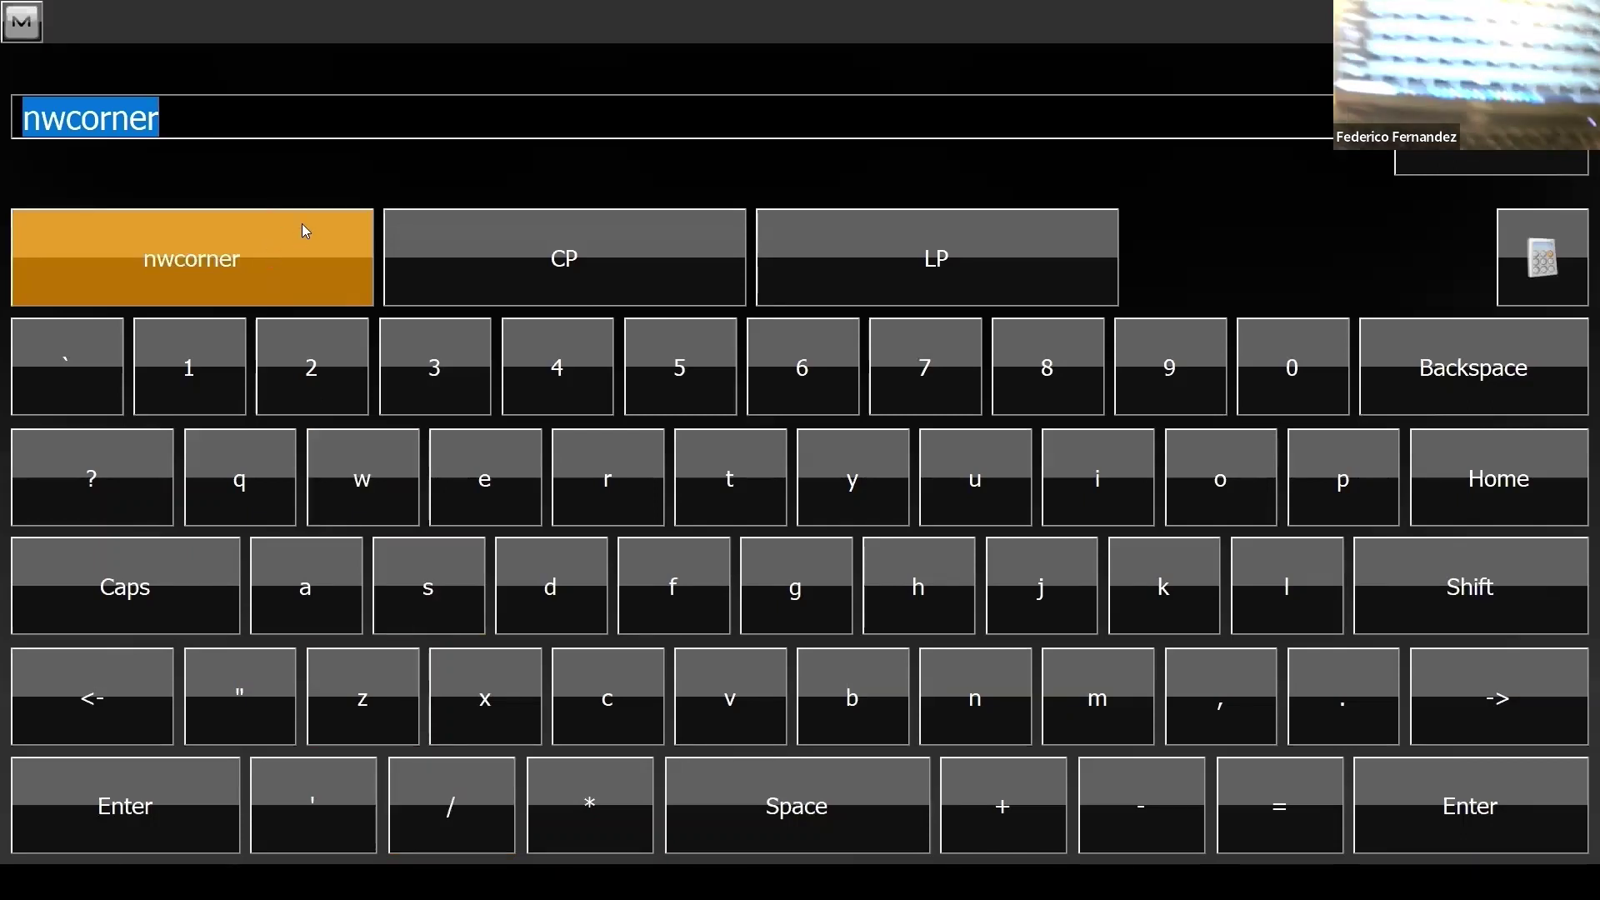
left_click(254, 118)
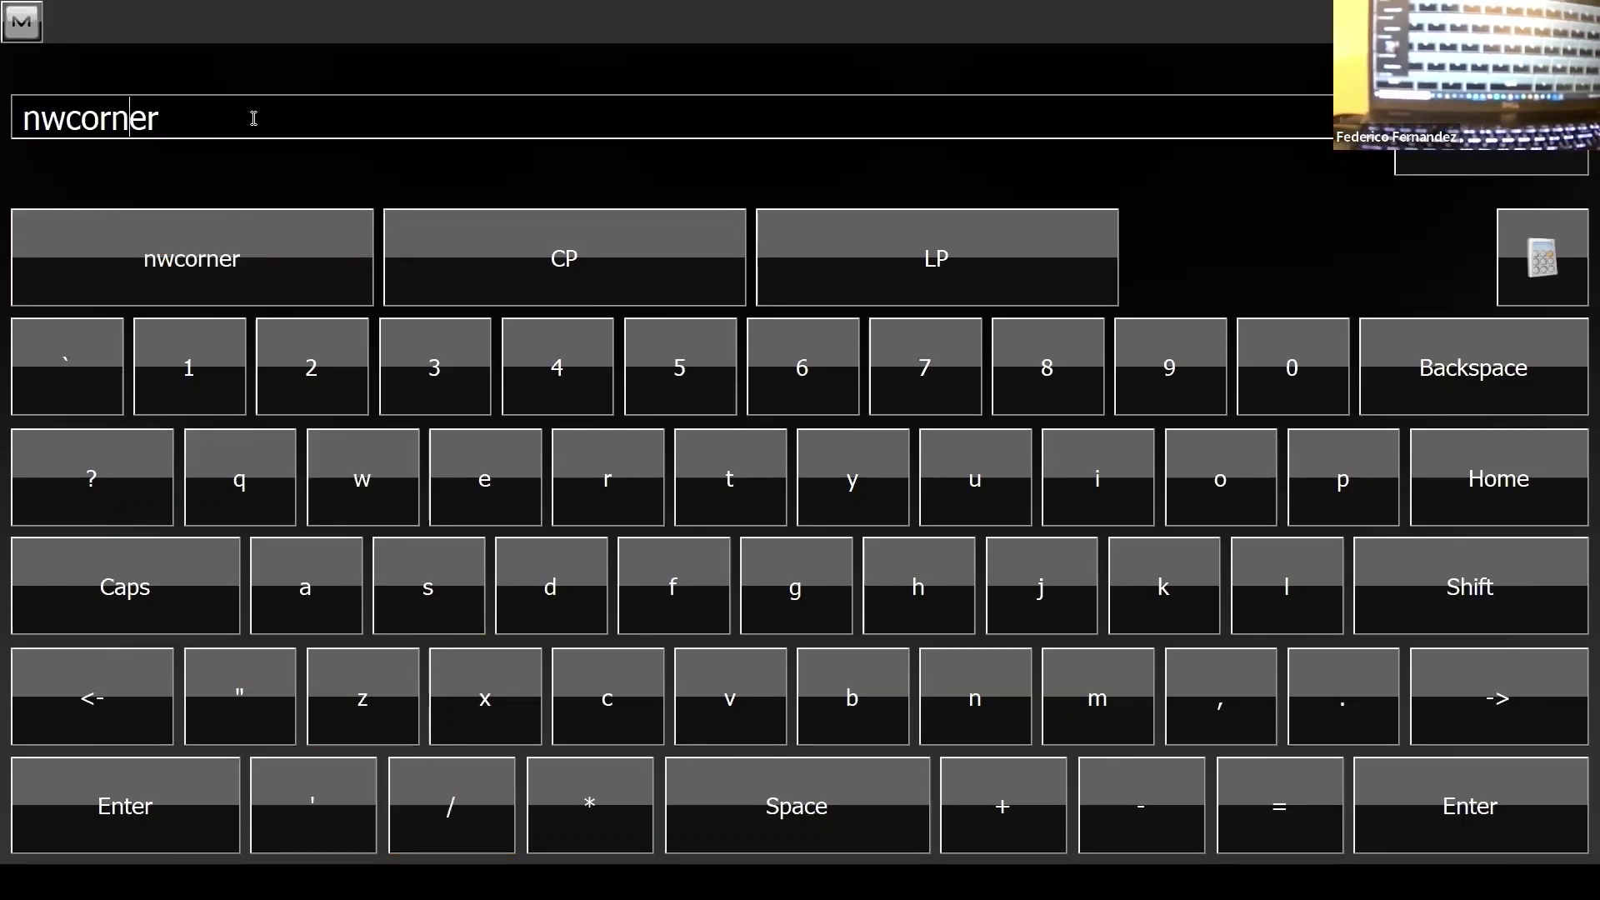
key("Left")
key("Left")
key("Left")
key("Left")
key("BackSpace")
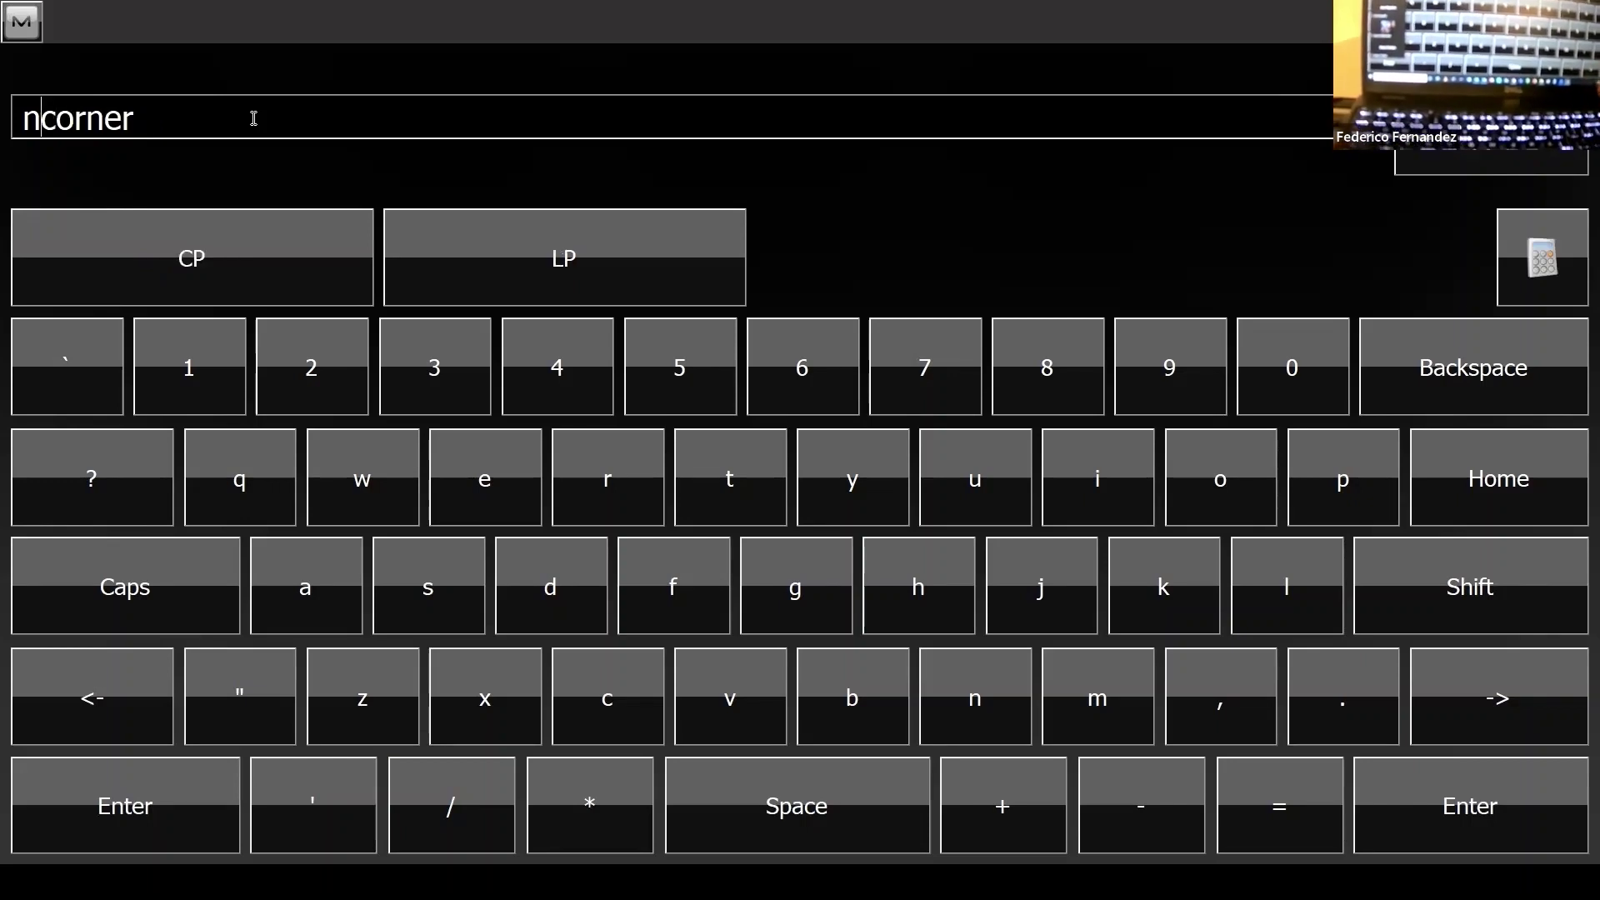
type("e")
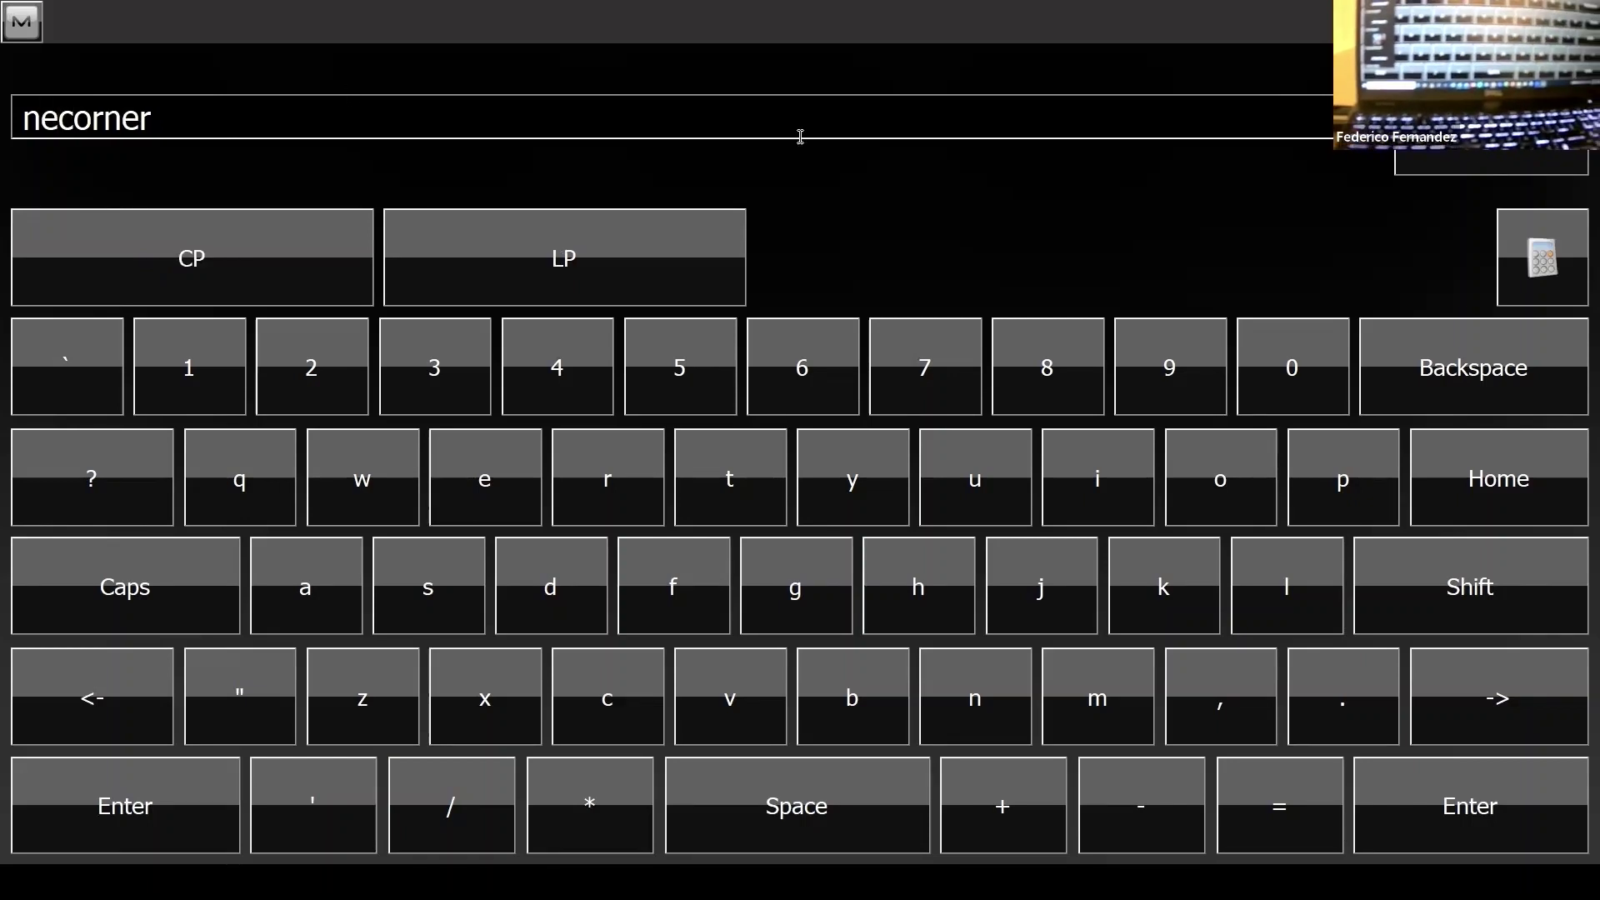
key("Return")
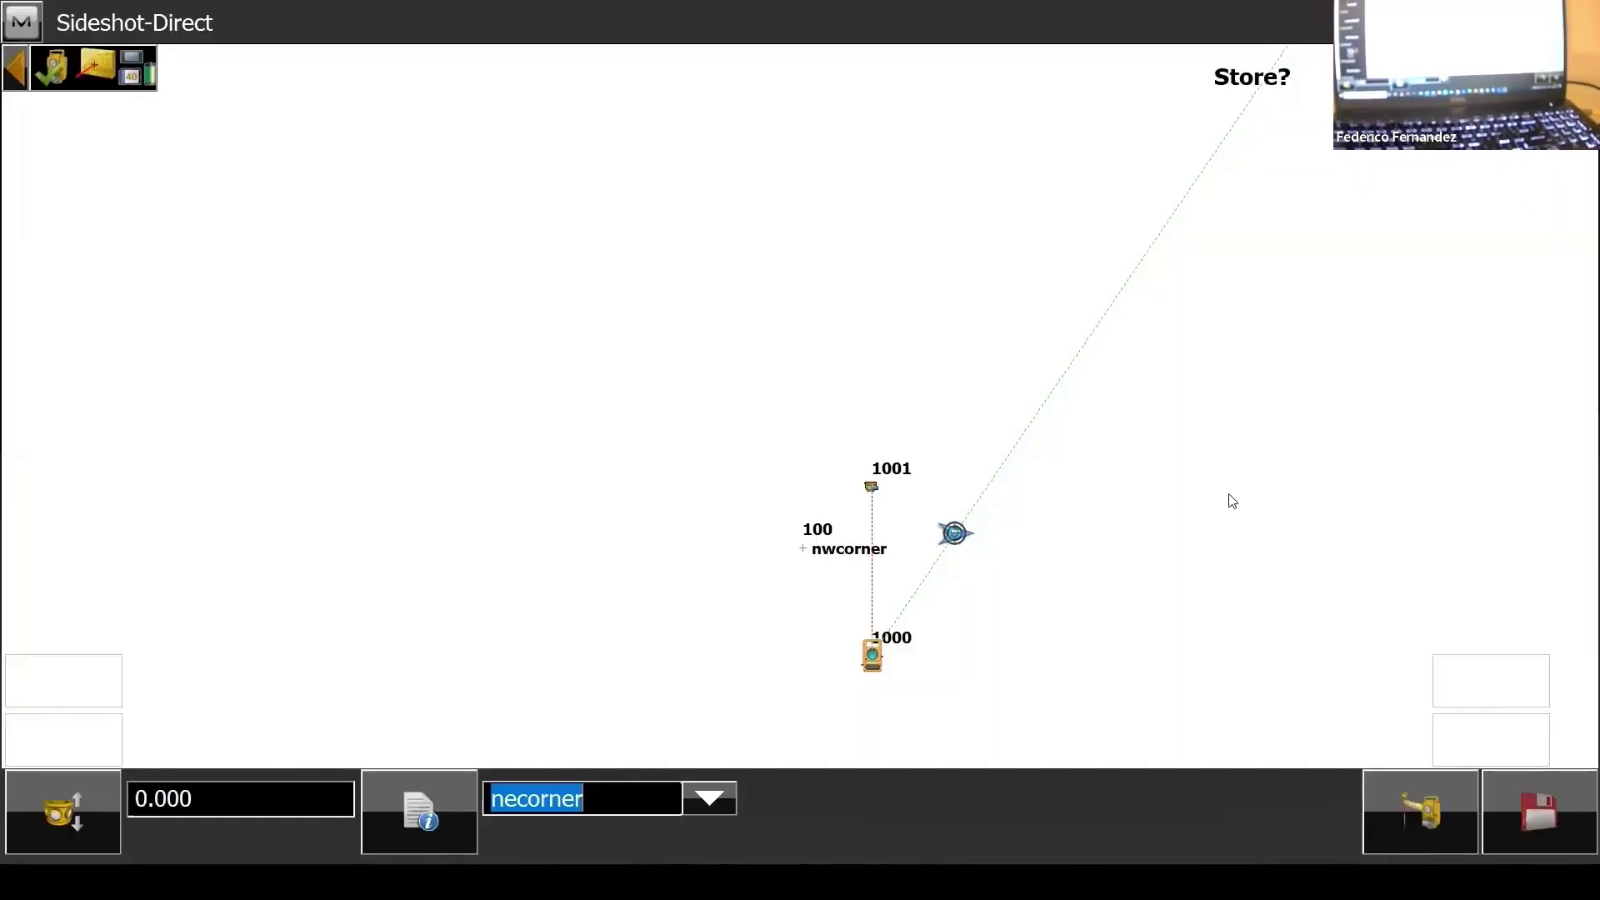
Store the necorner sideshot, accepting the new code as type Point on layer 0, and leave the sideshot survey.
left_click(1553, 828)
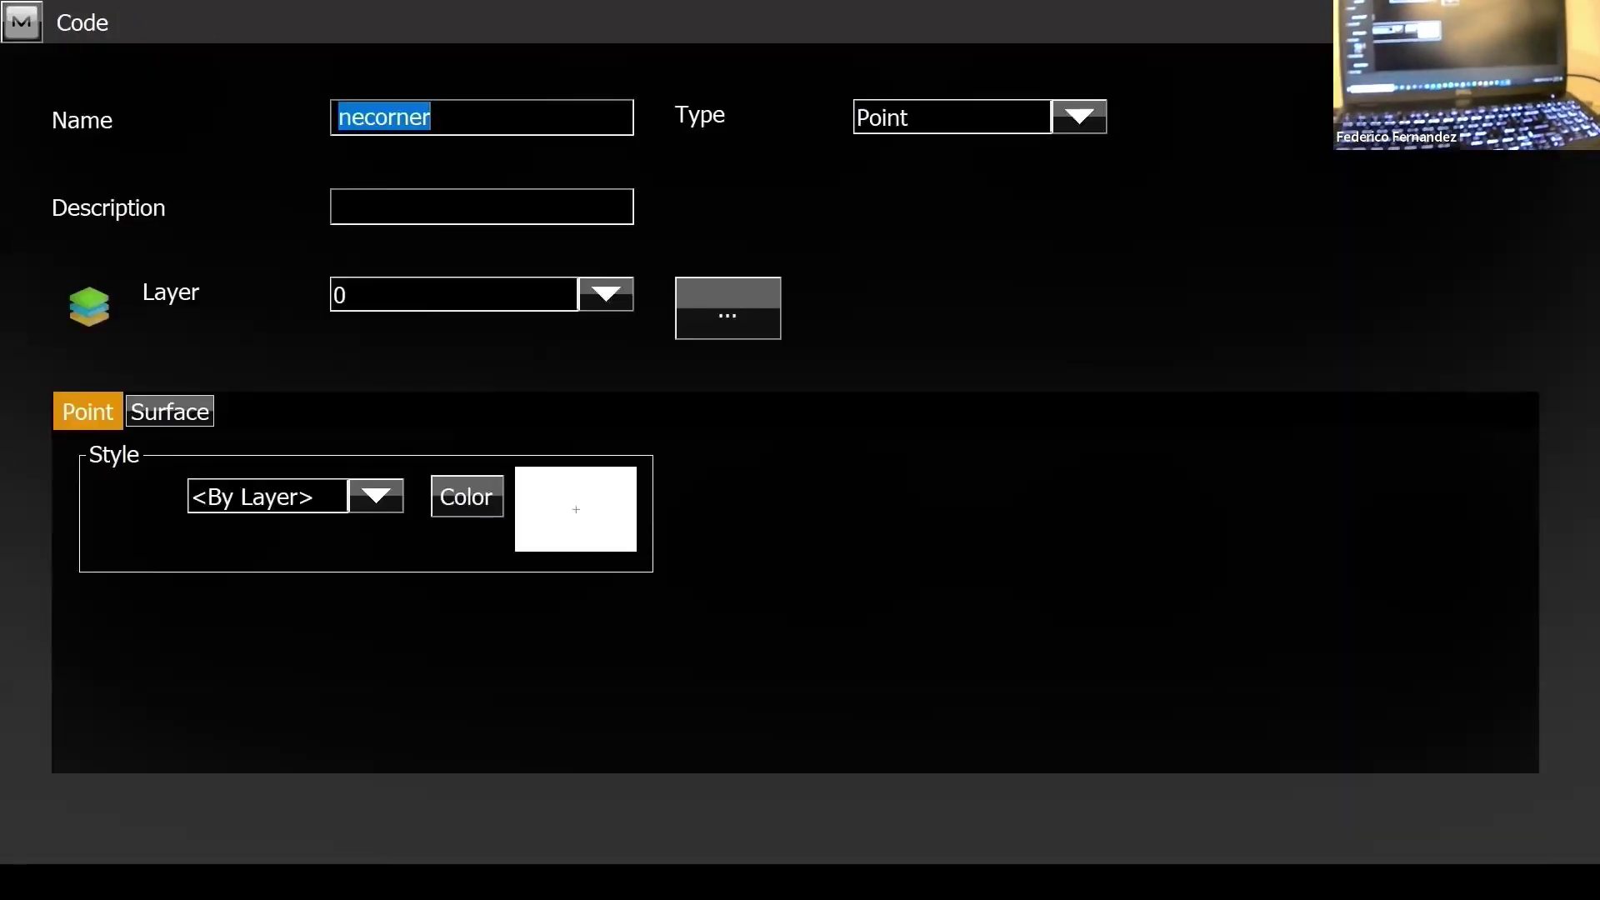
key("Return")
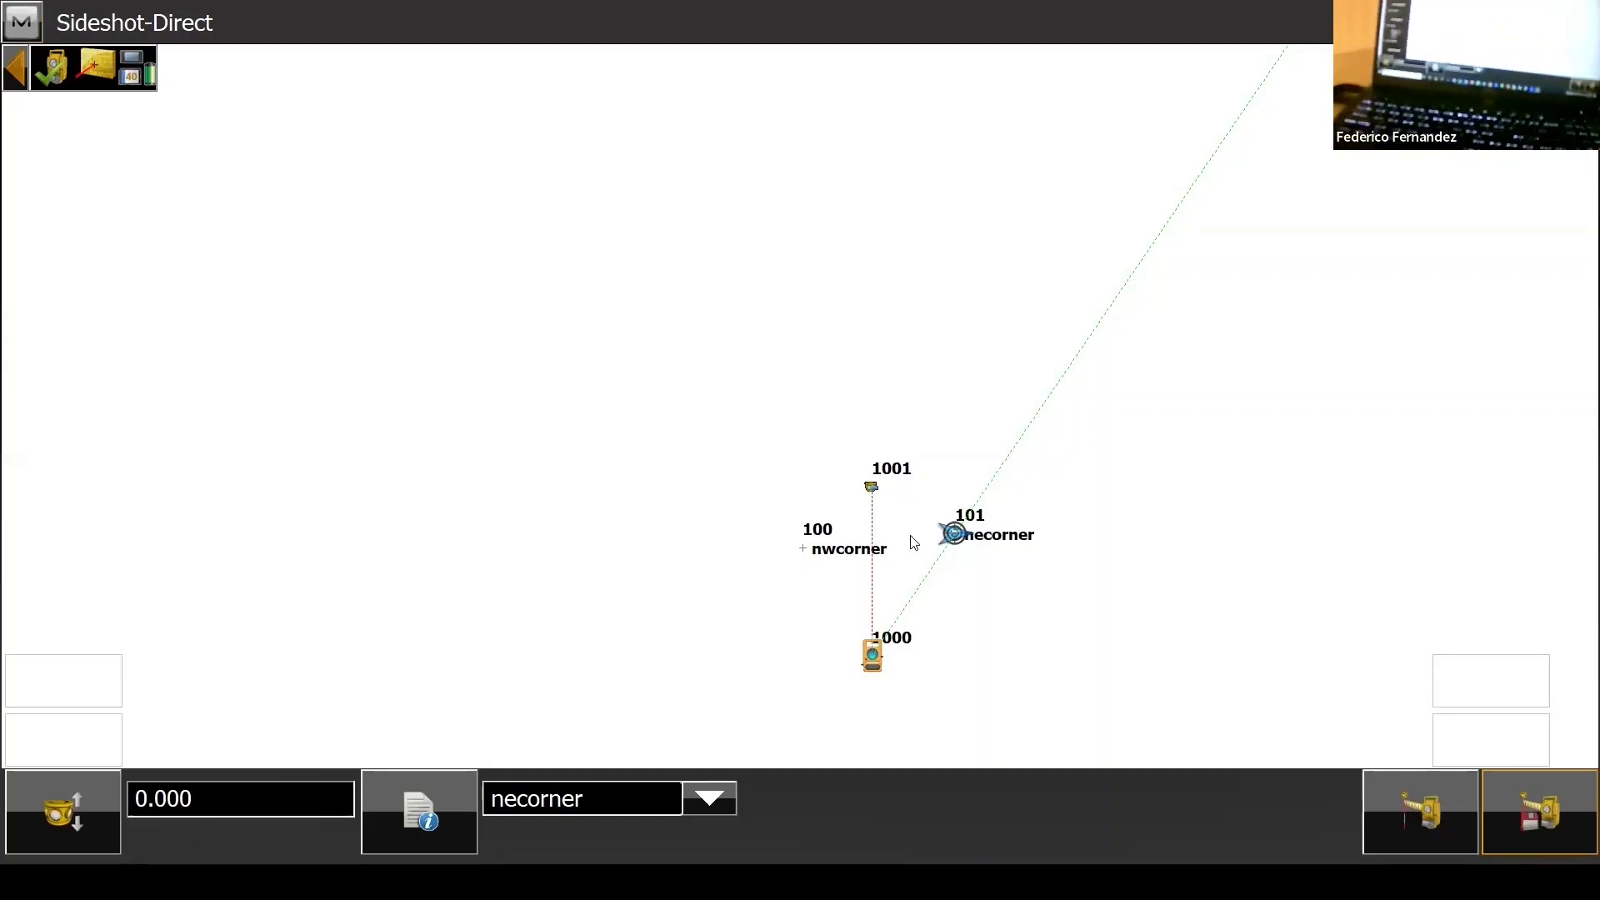
left_click(15, 67)
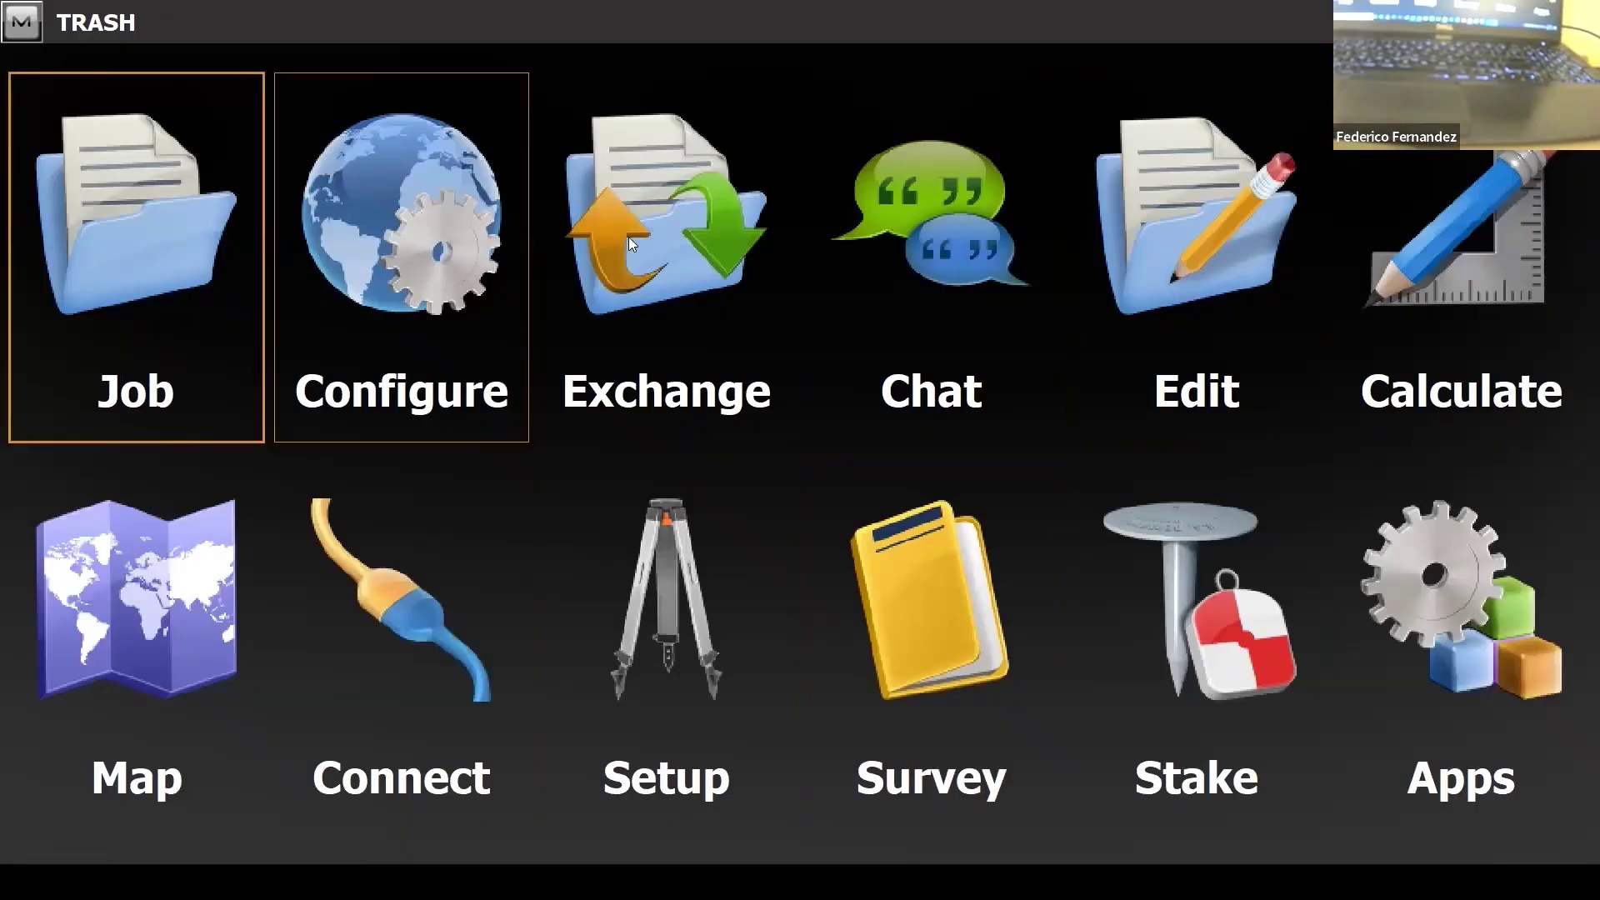
Review the codes and coordinates in the job's point list, and check the points' positions on the map.
left_click(1242, 298)
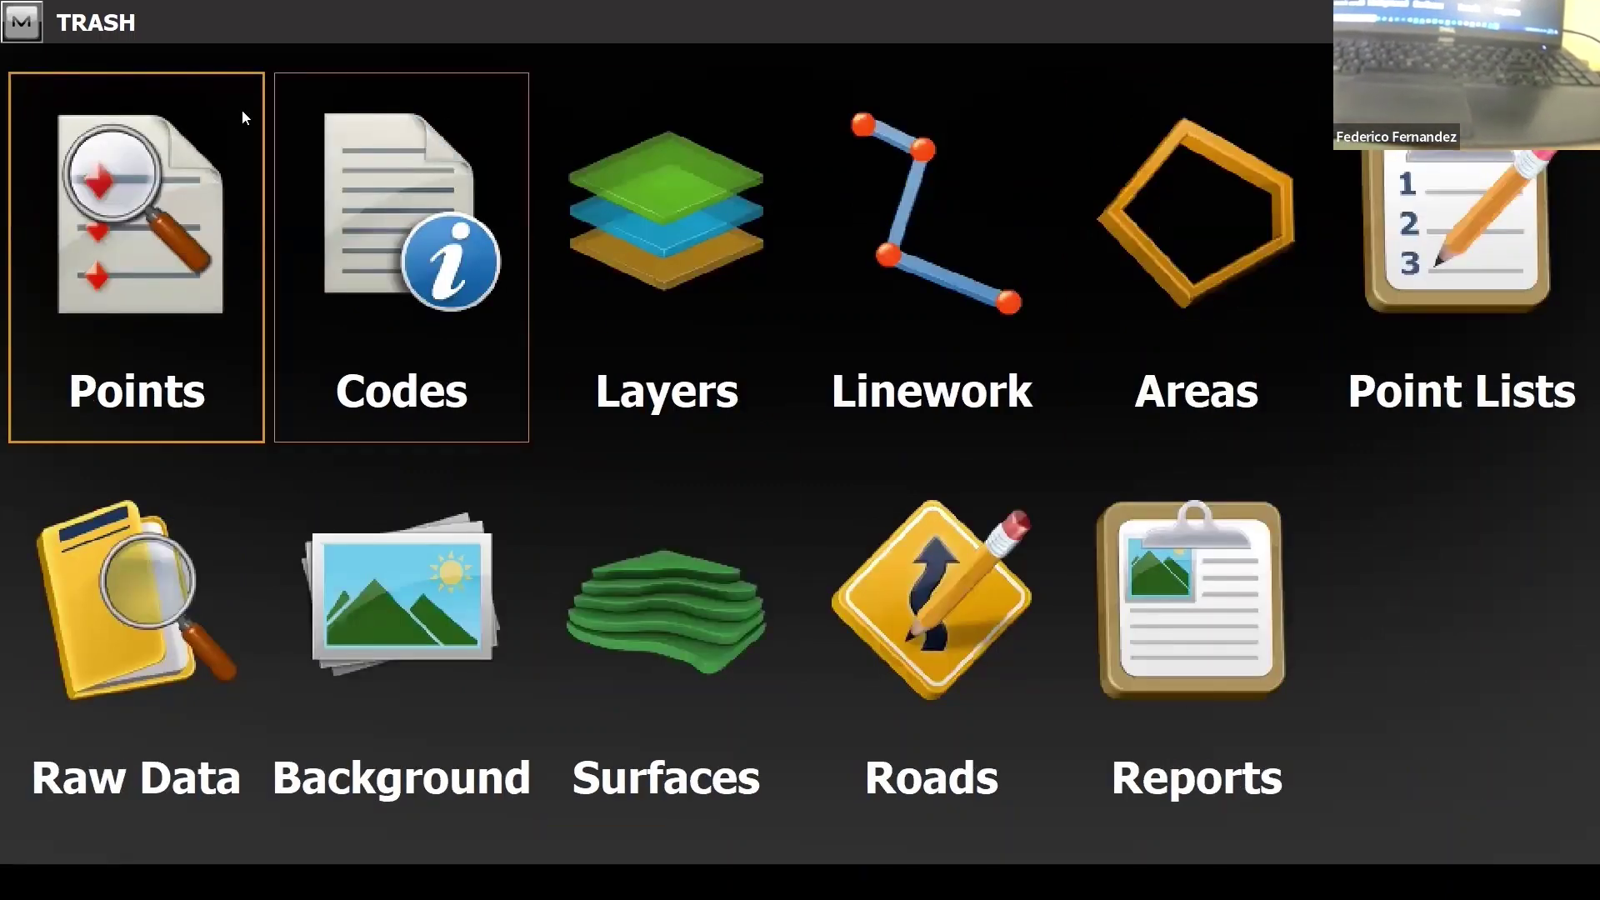
left_click(155, 250)
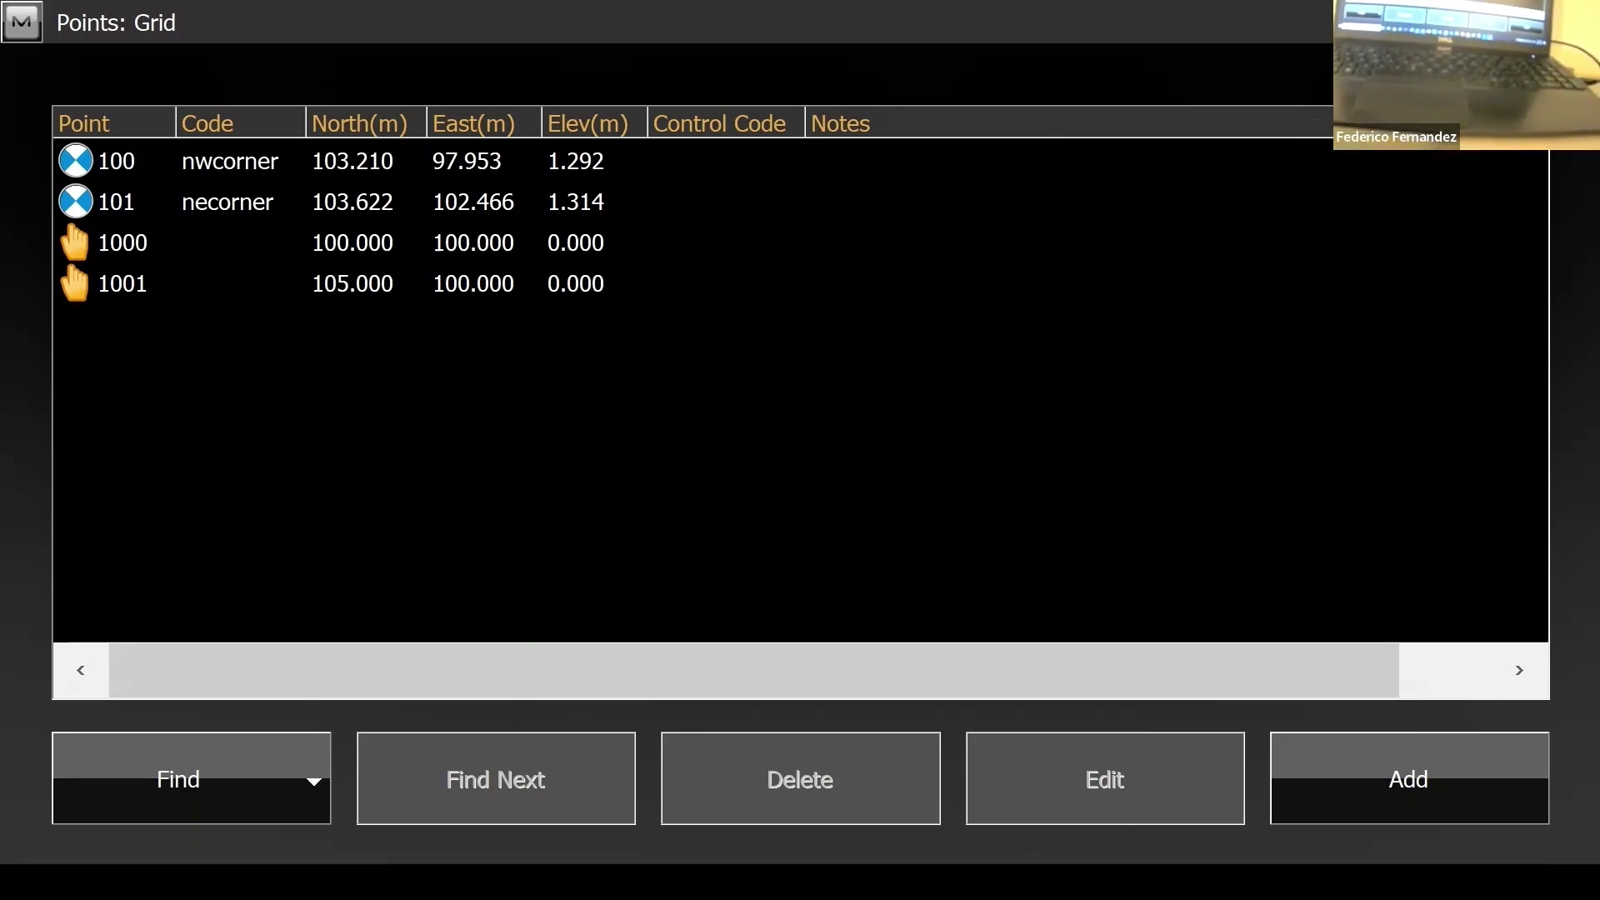
key("Escape")
left_click(159, 648)
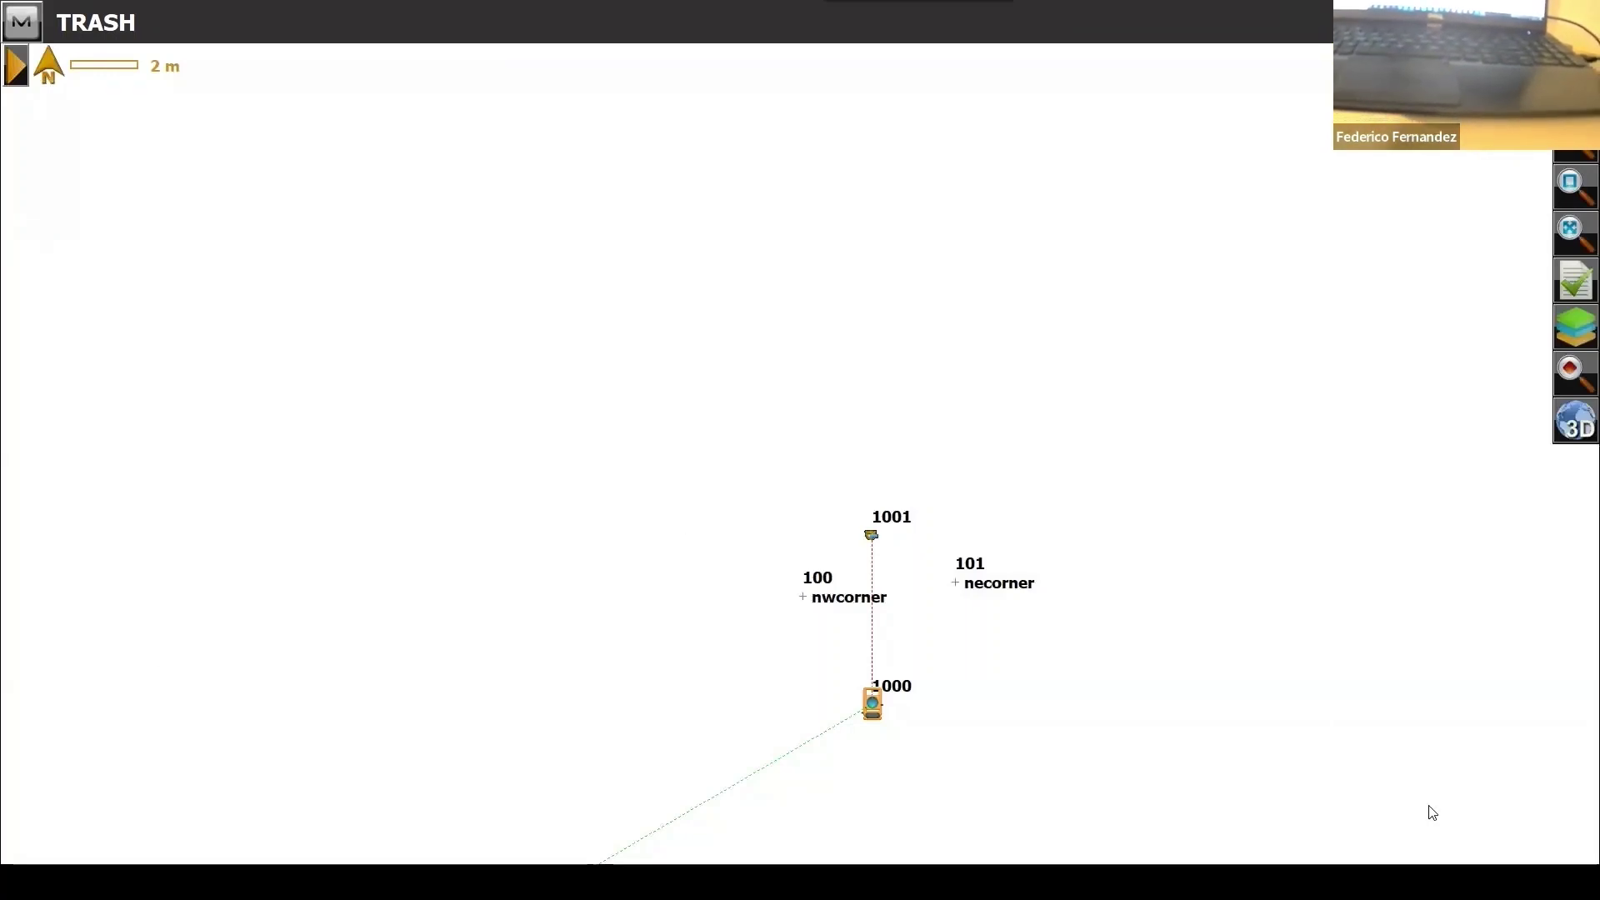
key("Escape")
Set up a file export of multiple data in AutoCAD Drawing (*.dwg) format, including the job's points and codes.
left_click(681, 381)
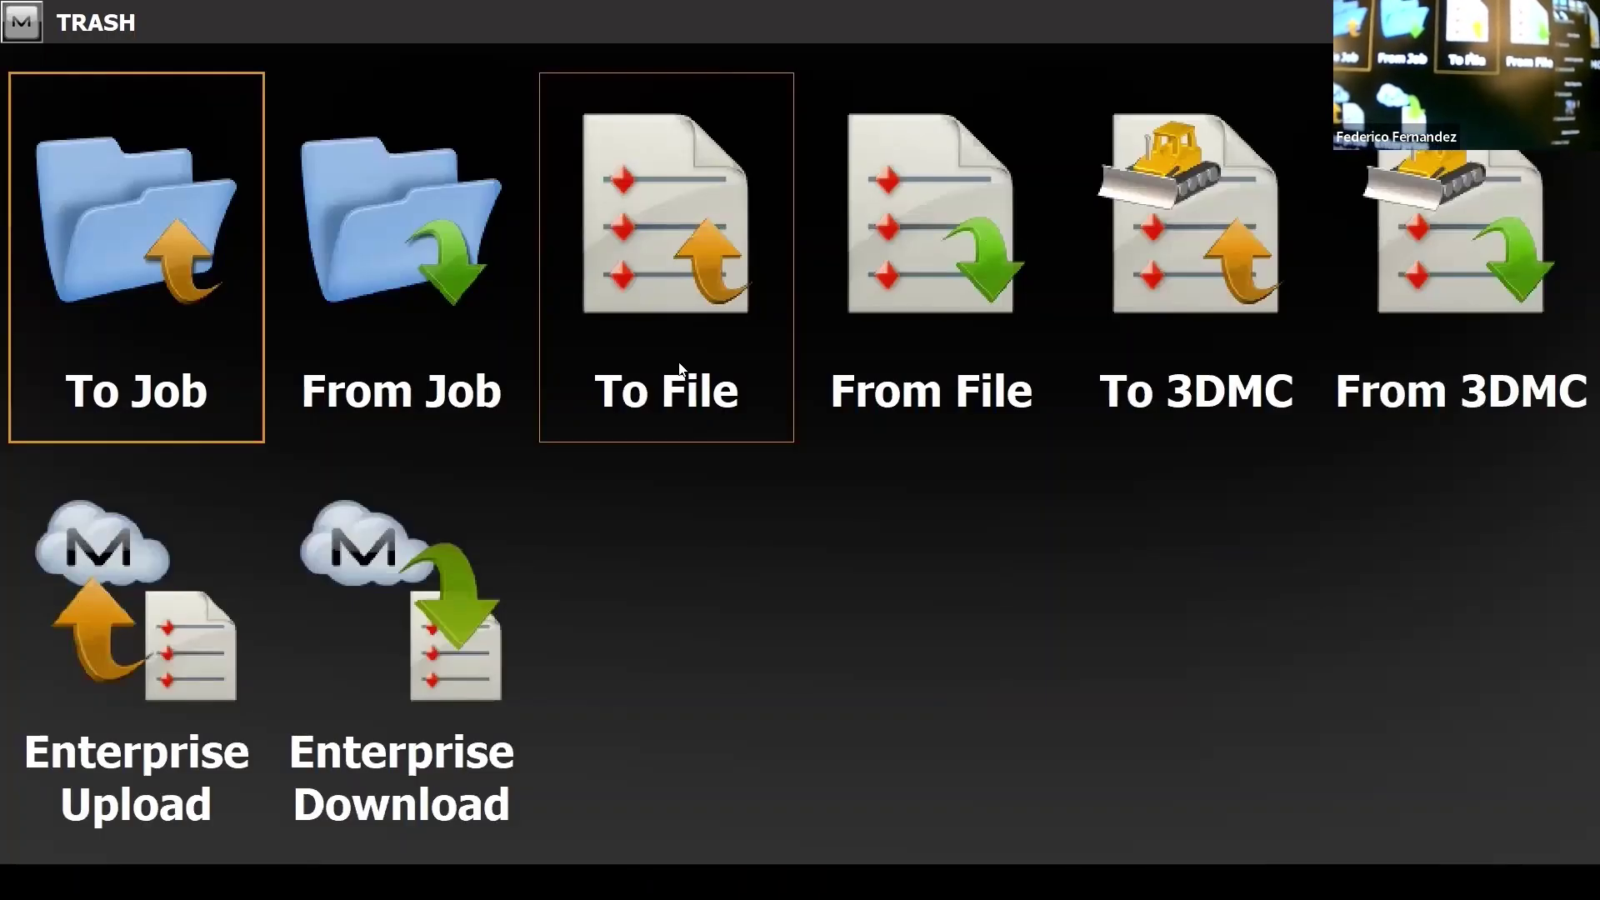
left_click(658, 310)
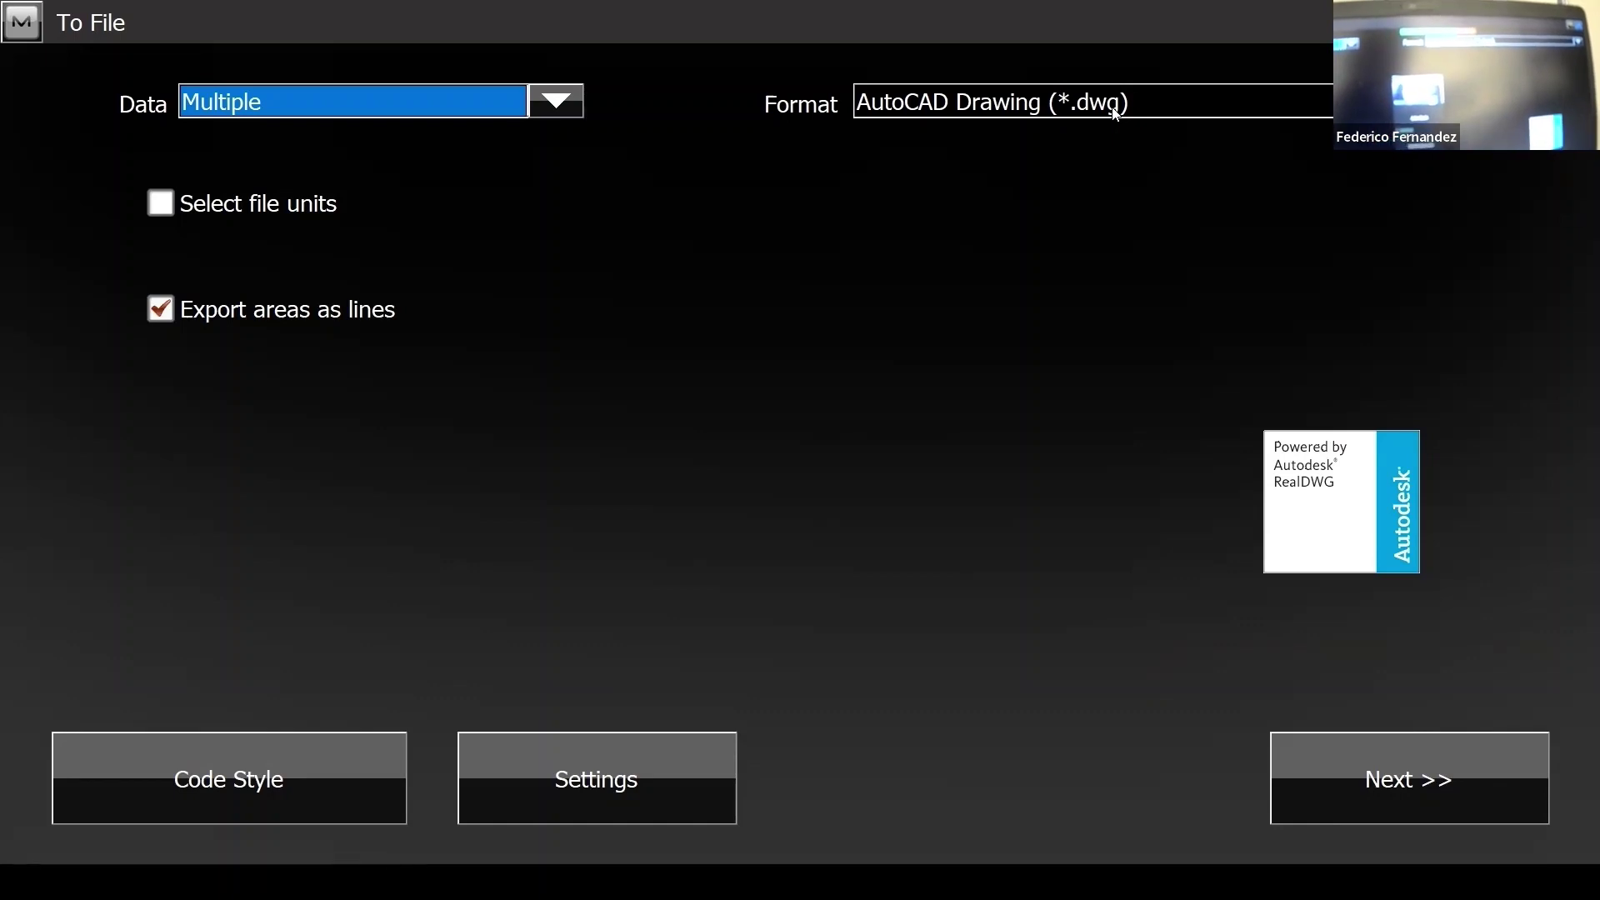
left_click(1420, 795)
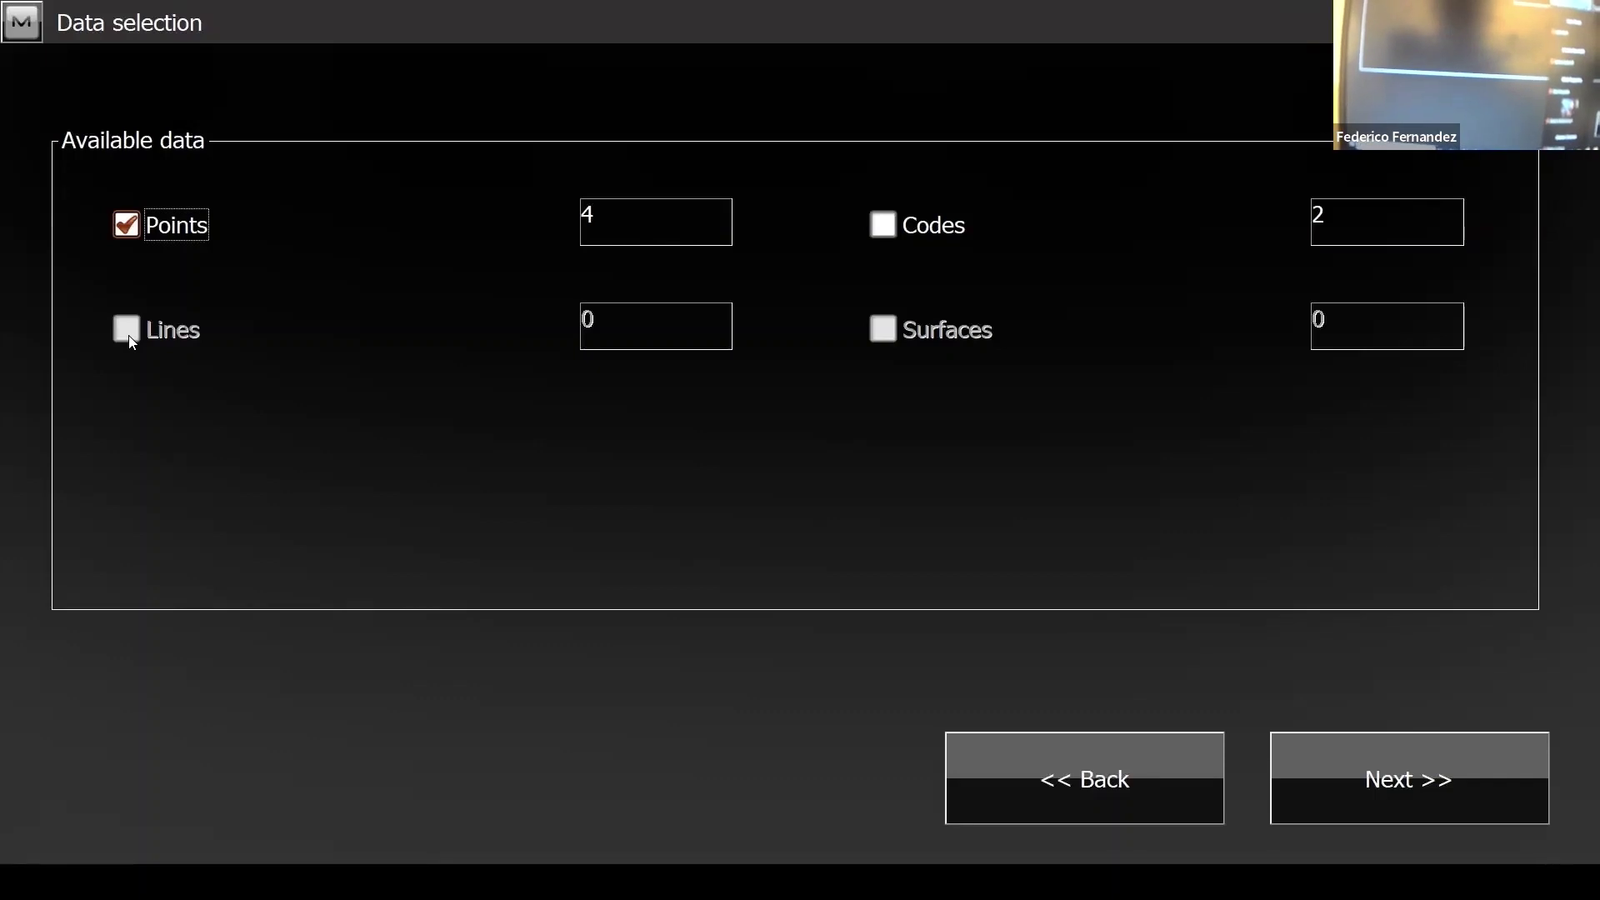
left_click(1412, 804)
left_click(1414, 807)
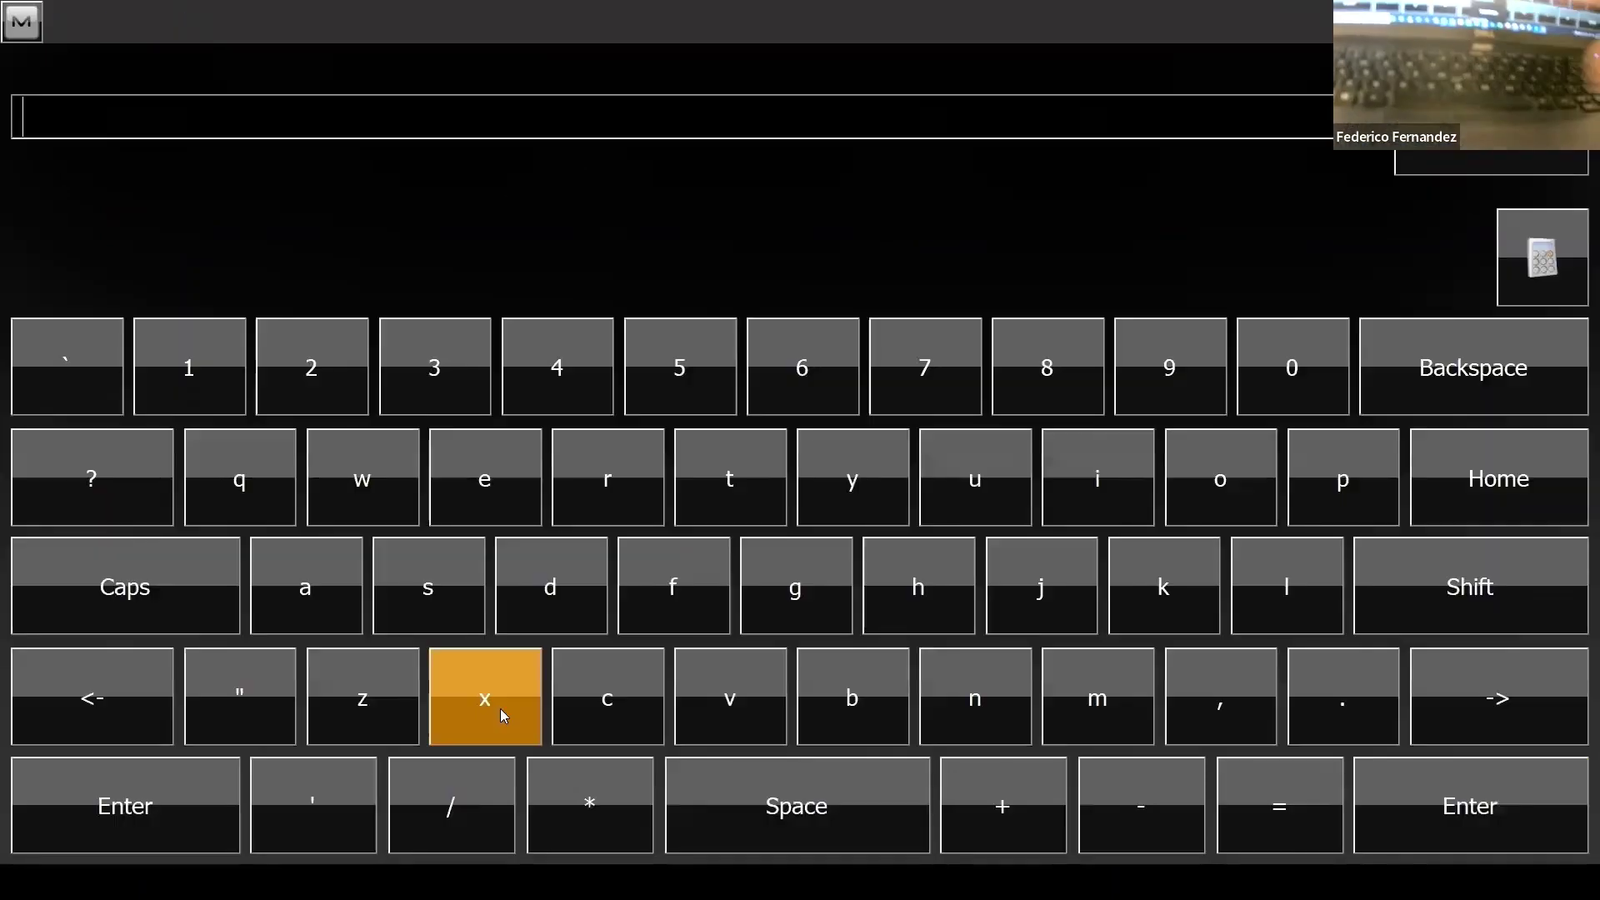
Name the export file tras and export it with Ontario-MTM Zone 9, datum NAD83(CSRS1997), no geoid model and Grid coordinates.
left_click(314, 114)
type("trs")
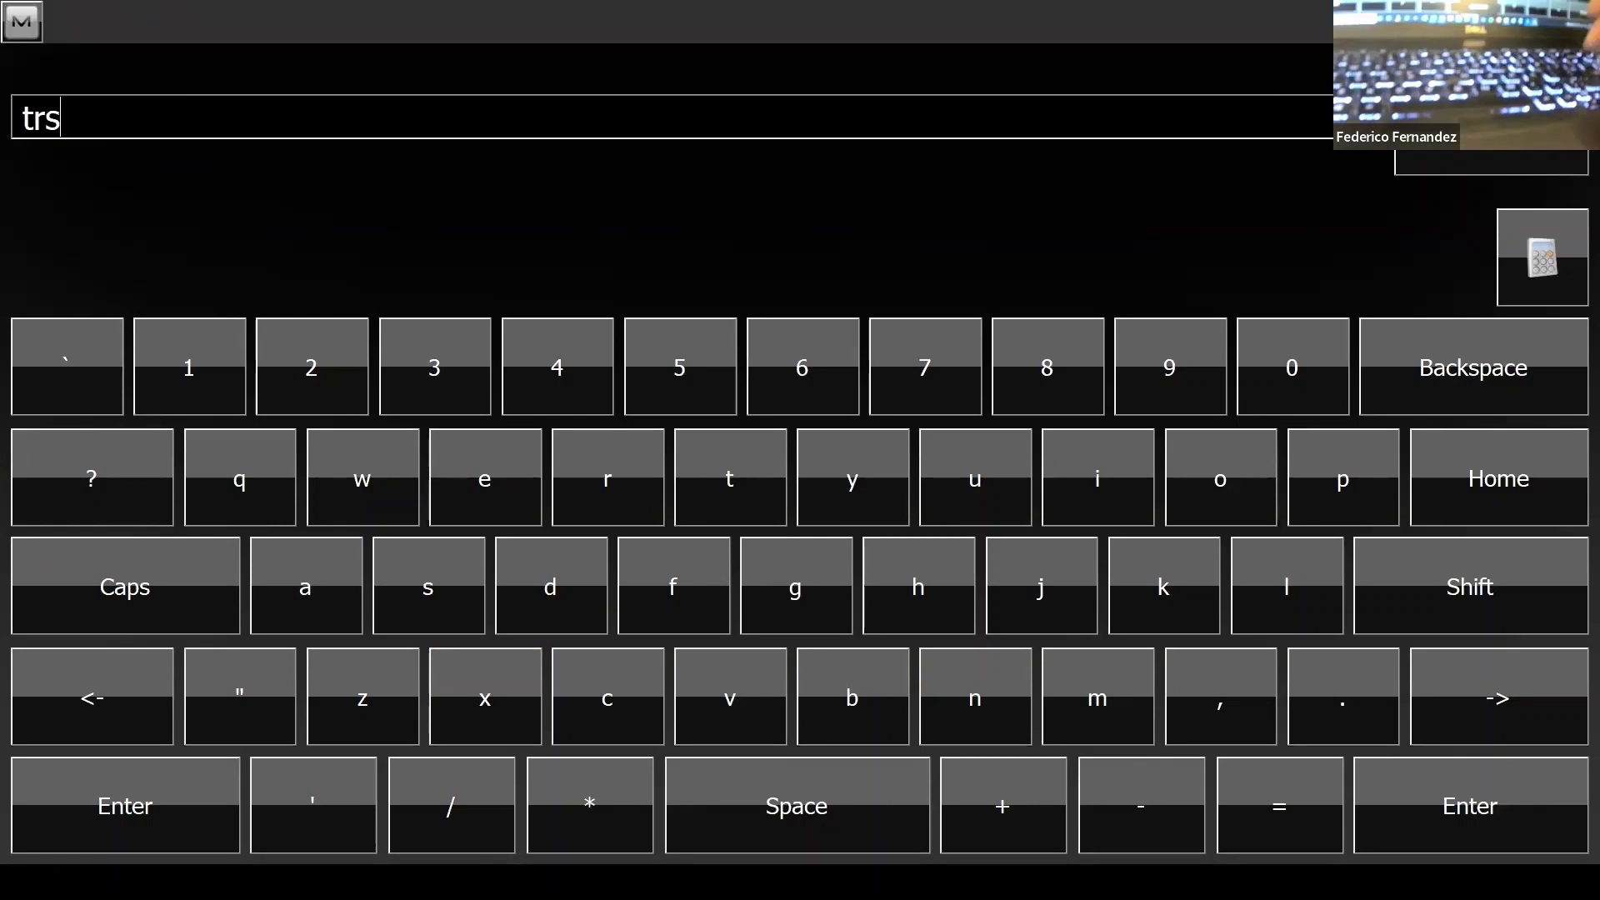
key("BackSpace")
type("a")
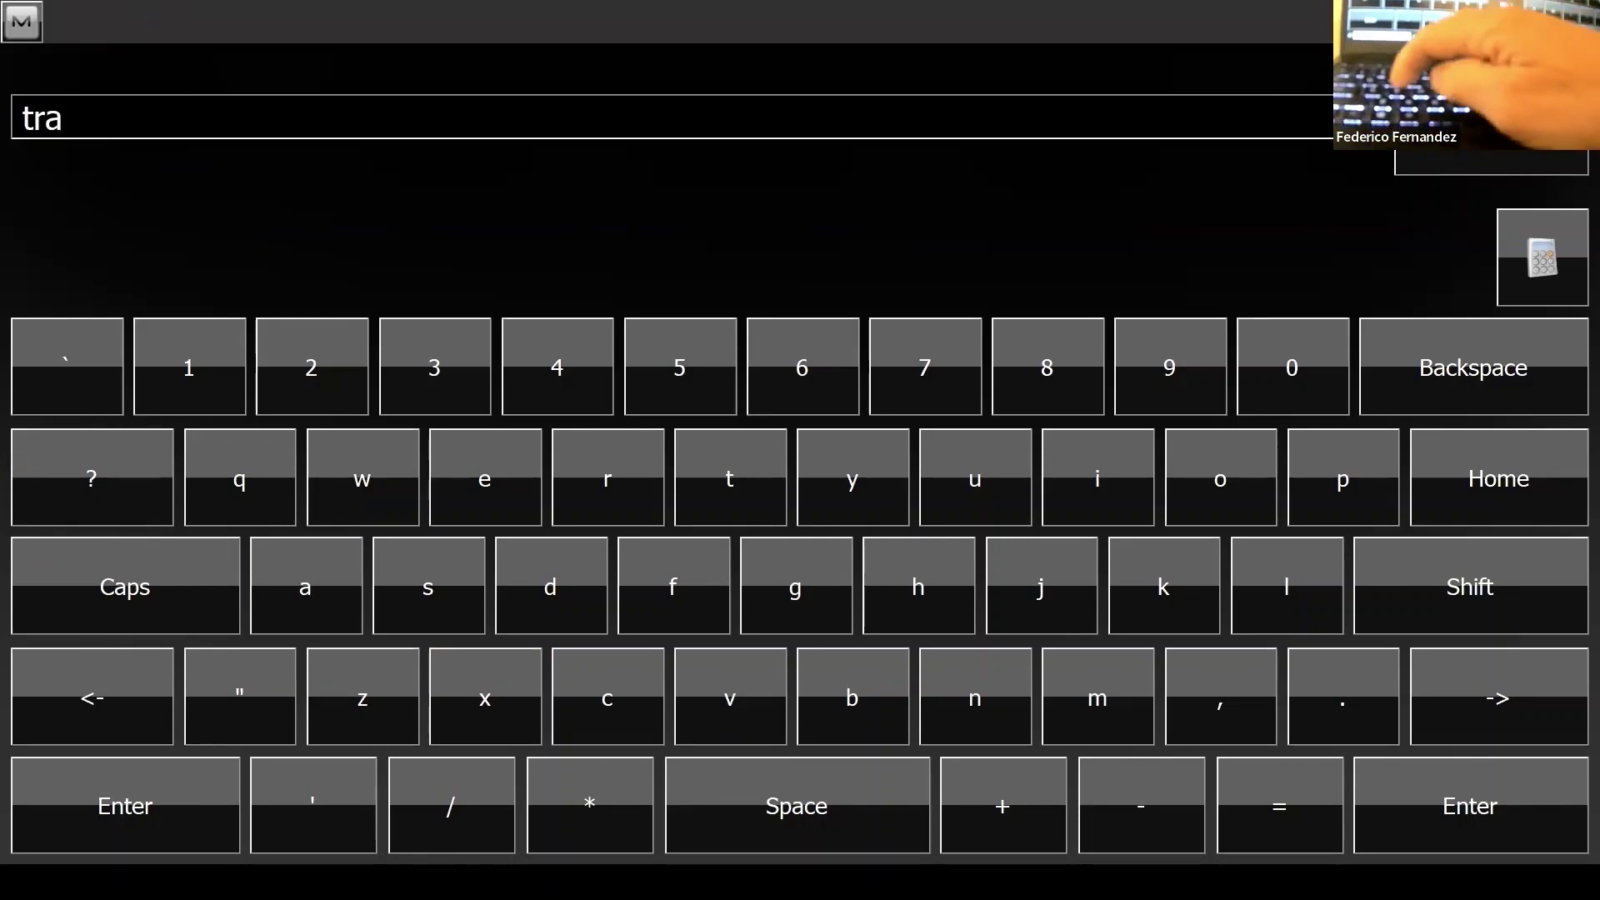
type("s")
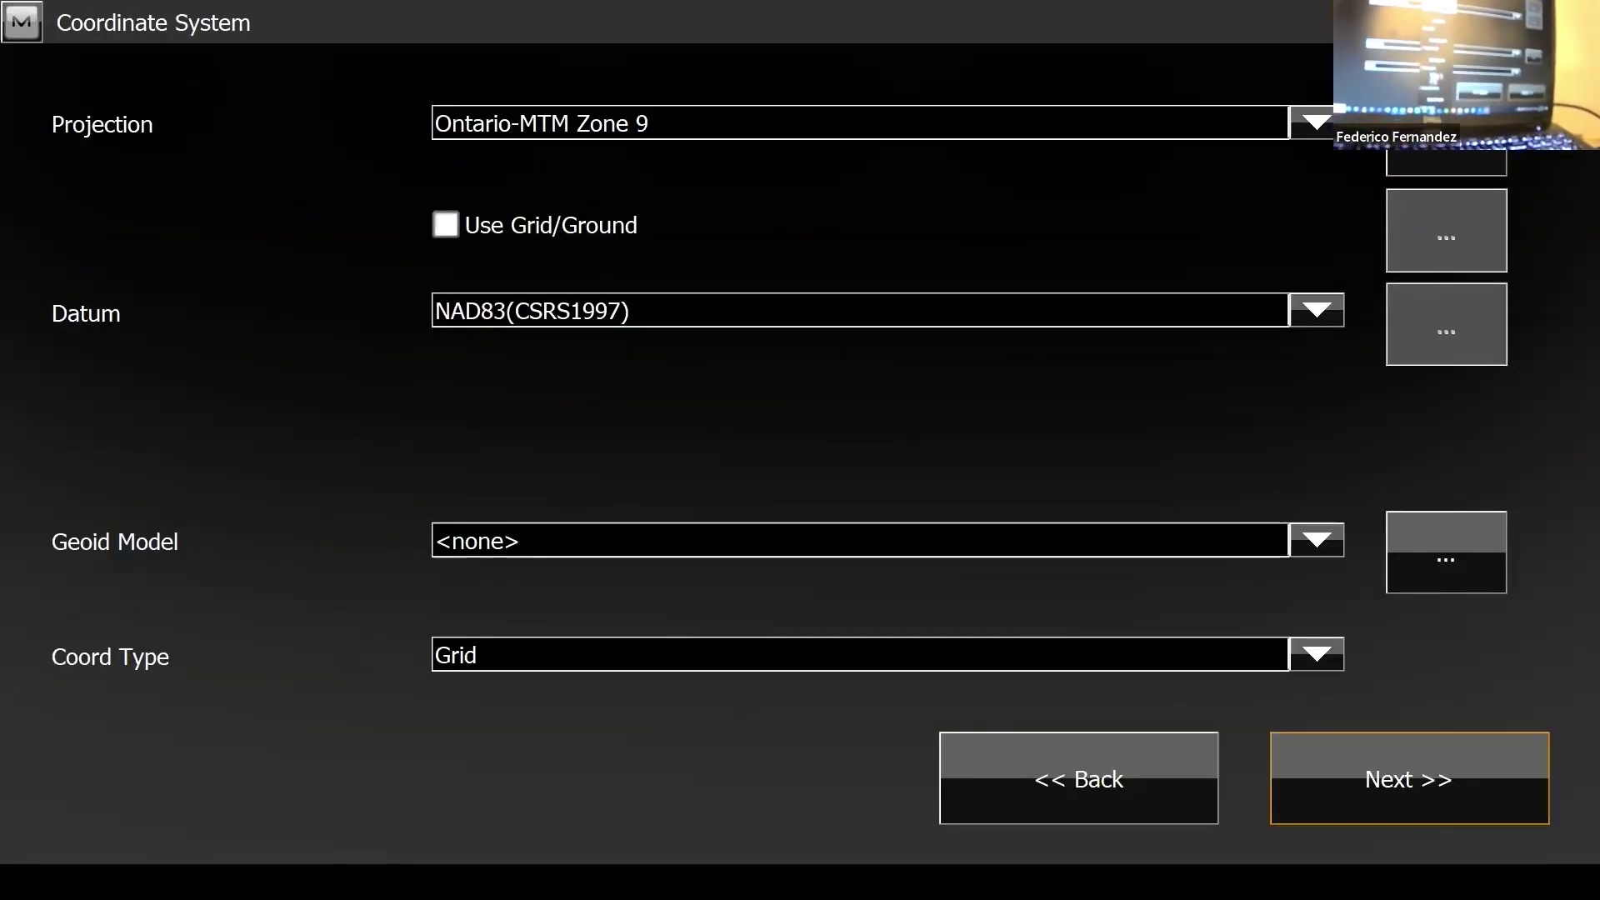
left_click(1409, 778)
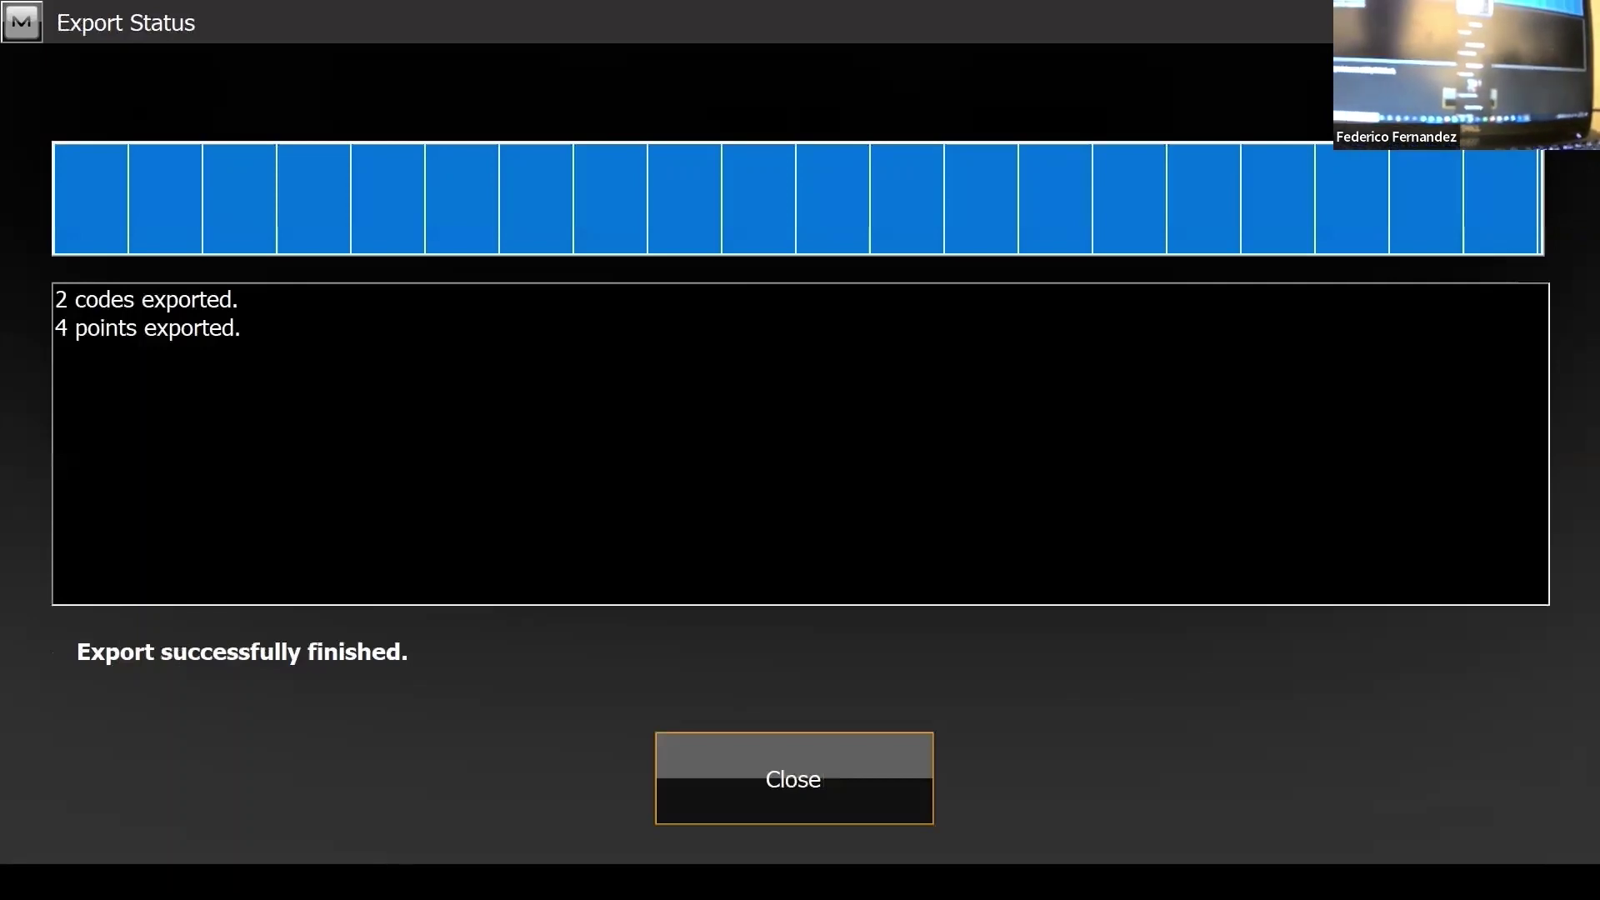